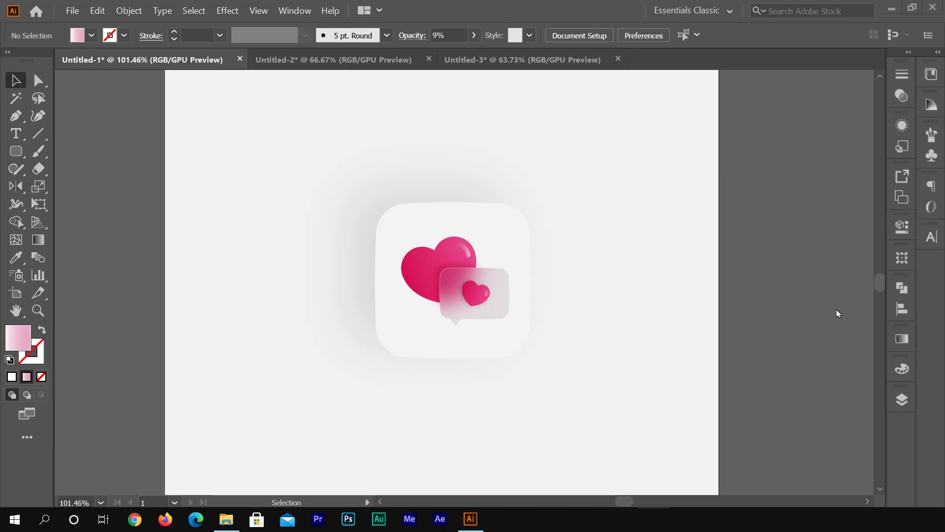
- Switch to the Untitled-2 document and examine the prepared heart and speech bubble shapes beside the artboard
{"action": "left_click", "coordinate": [335, 63]}
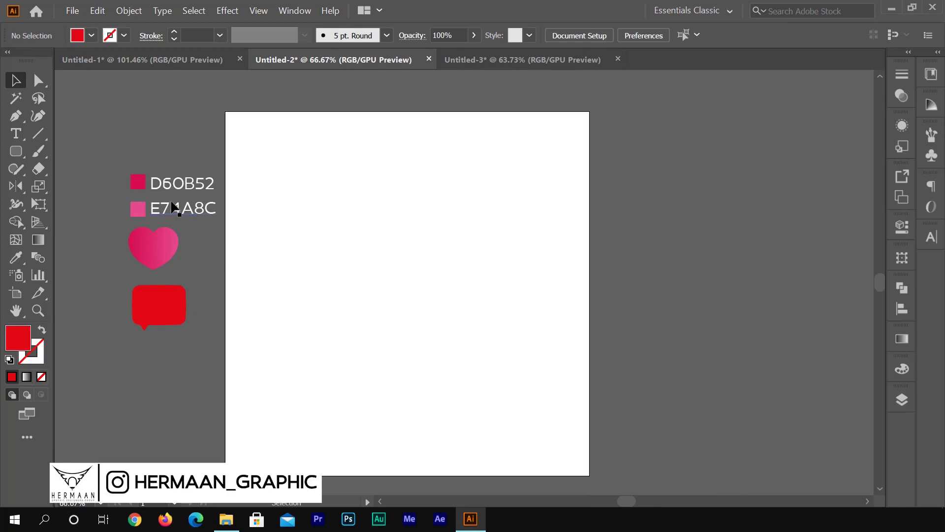
{"action": "left_click", "coordinate": [161, 243]}
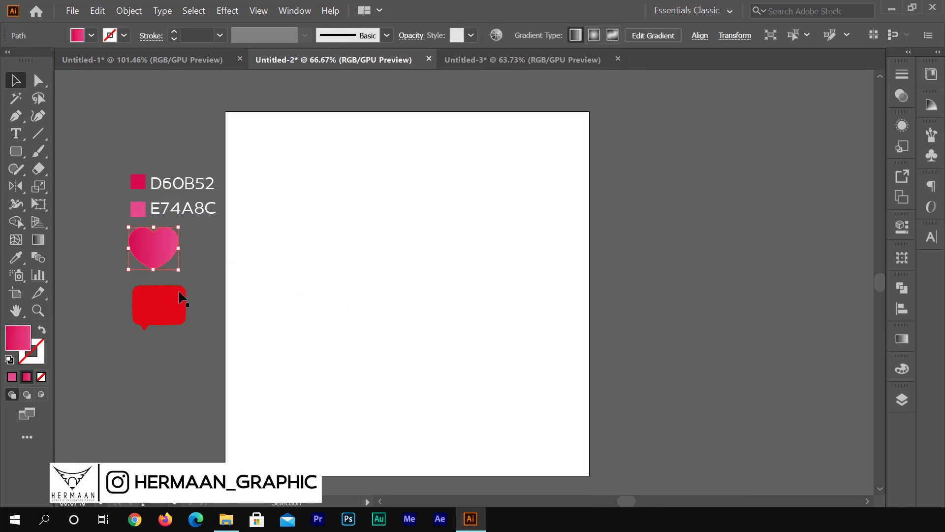
{"action": "left_click", "coordinate": [178, 290]}
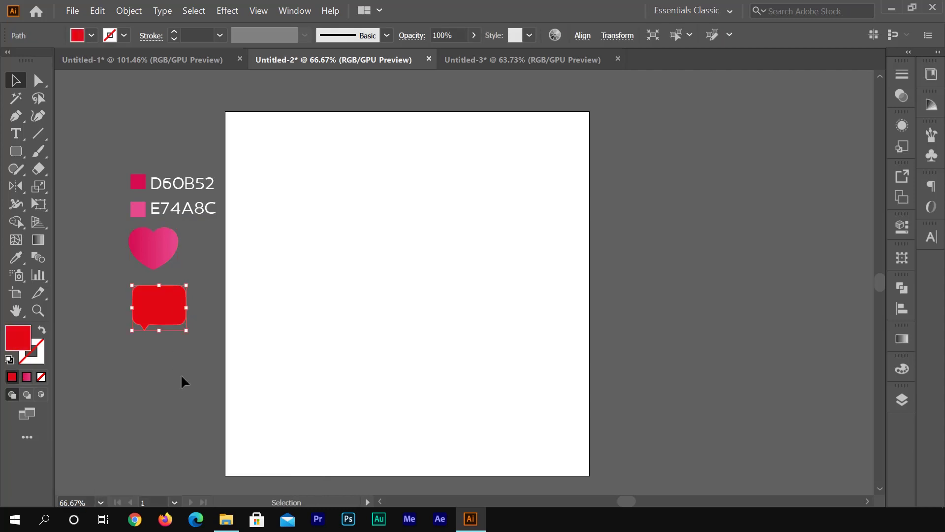
{"action": "left_click", "coordinate": [181, 377]}
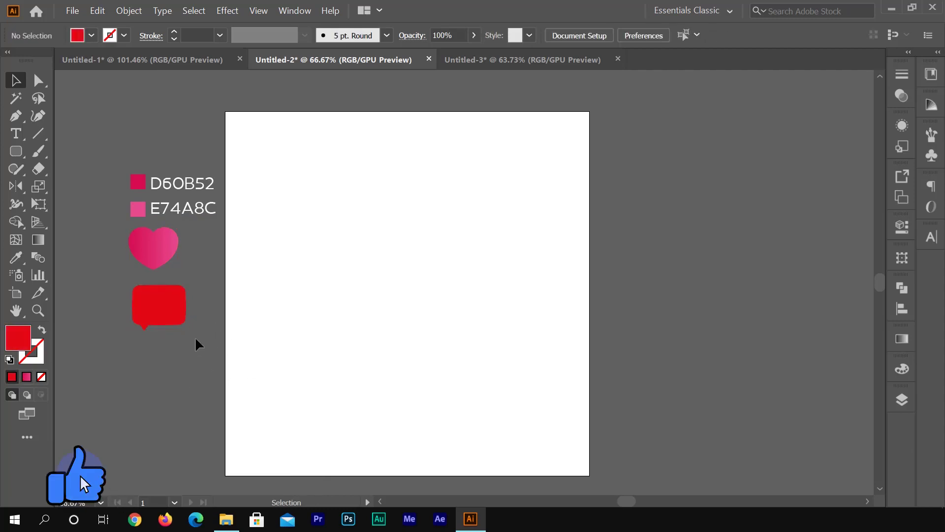
- Draw a red rounded rectangle beside the speech bubble, roughly matching the bubble's body in size
{"action": "left_click_drag", "start_coordinate": [169, 313], "coordinate": [354, 301]}
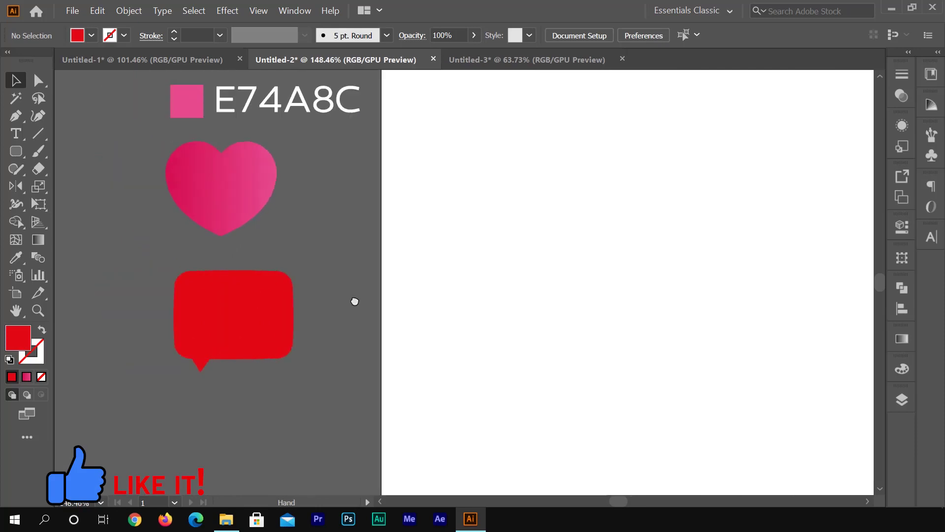
{"action": "scroll", "coordinate": [380, 312], "scroll_direction": "up", "scroll_amount": 3}
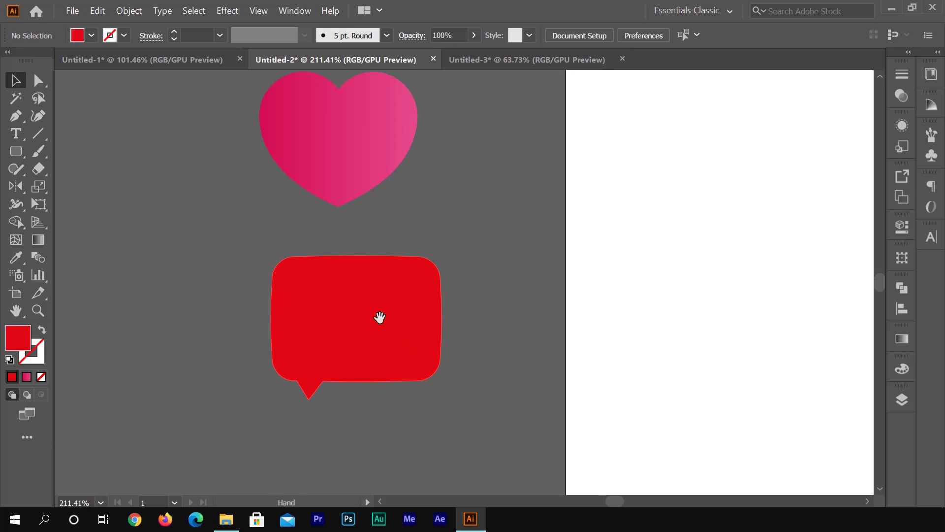
{"action": "left_click_drag", "start_coordinate": [380, 316], "coordinate": [547, 312]}
{"action": "left_click", "coordinate": [17, 151]}
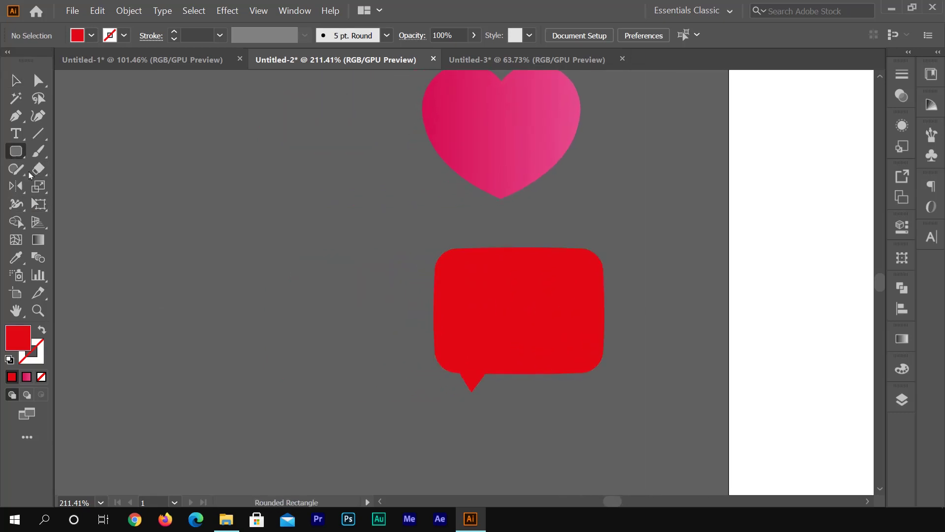
{"action": "left_click_drag", "start_coordinate": [179, 262], "coordinate": [352, 384]}
{"action": "left_click", "coordinate": [16, 80]}
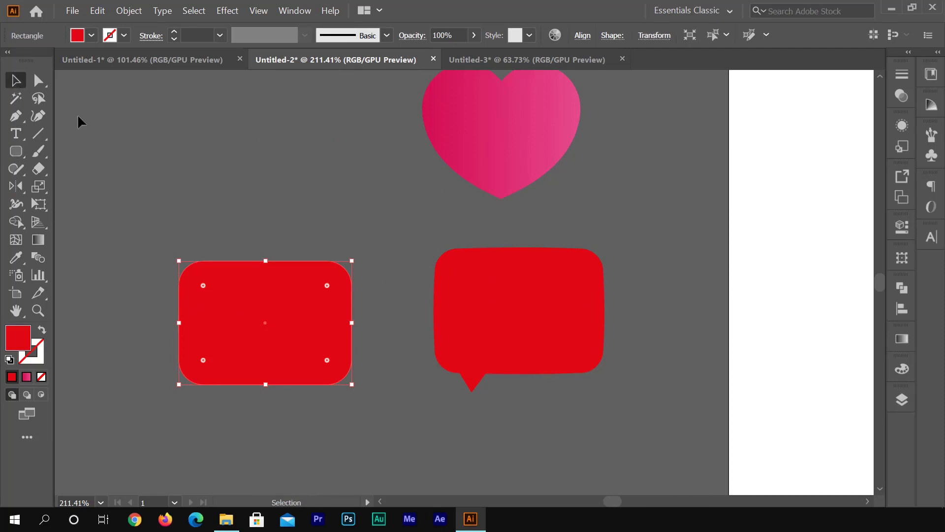
{"action": "left_click", "coordinate": [294, 235]}
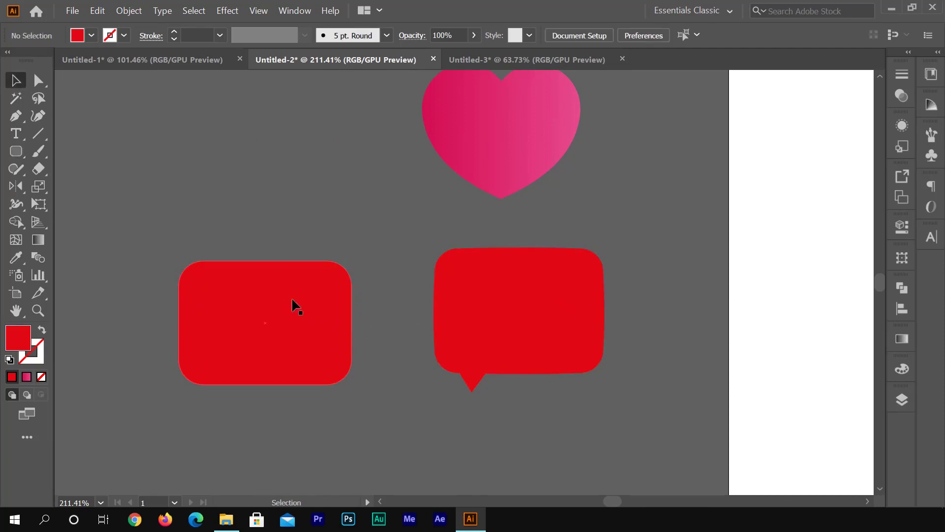
- Apply an Inflate warp effect with a 7% bend to the new rounded rectangle
{"action": "left_click", "coordinate": [295, 315]}
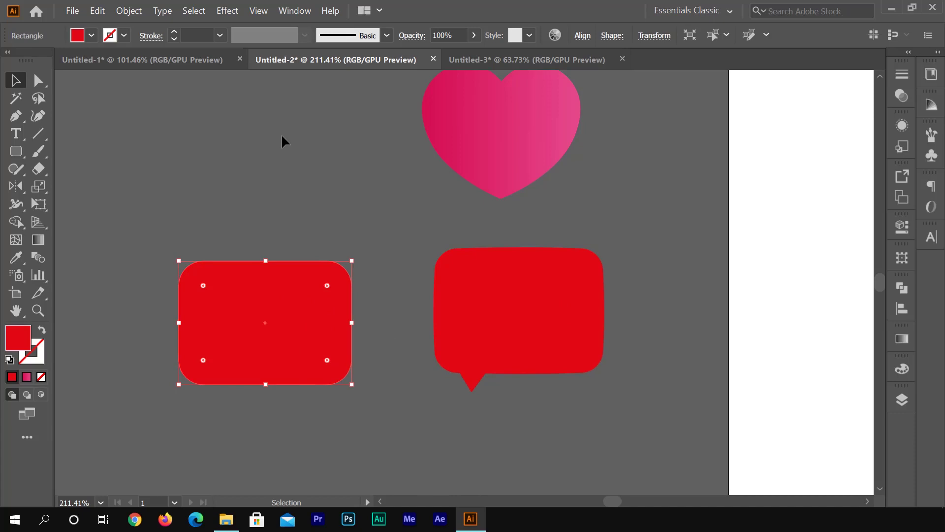
{"action": "left_click", "coordinate": [229, 12]}
{"action": "mouse_move", "coordinate": [247, 200]}
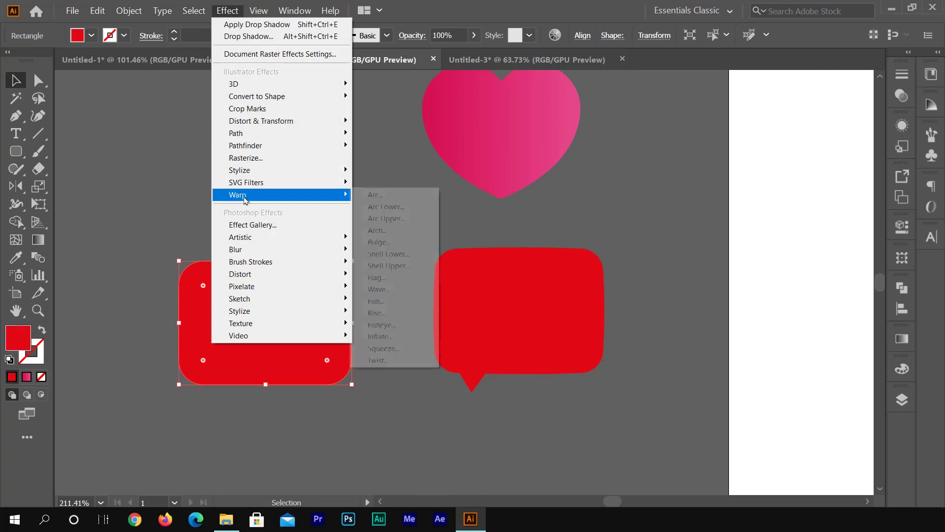
{"action": "left_click", "coordinate": [376, 339]}
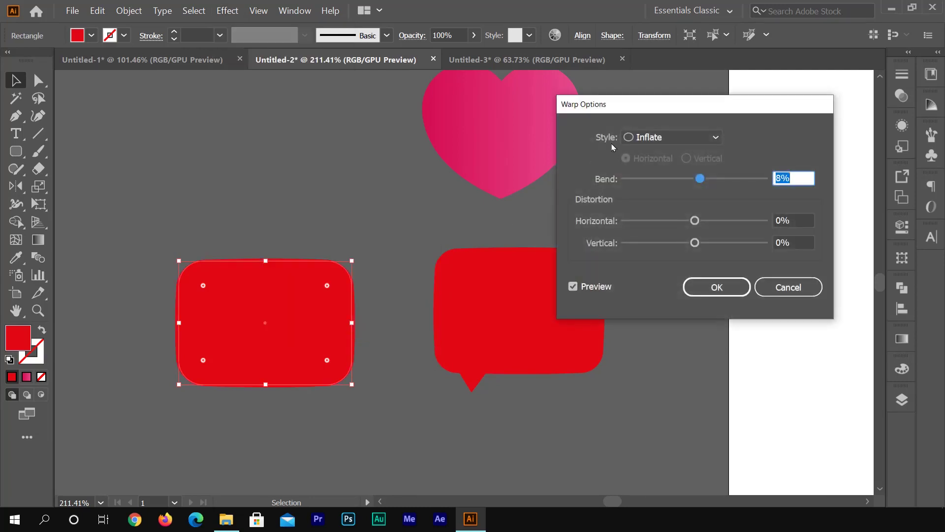
{"action": "left_click_drag", "start_coordinate": [666, 110], "coordinate": [475, 128]}
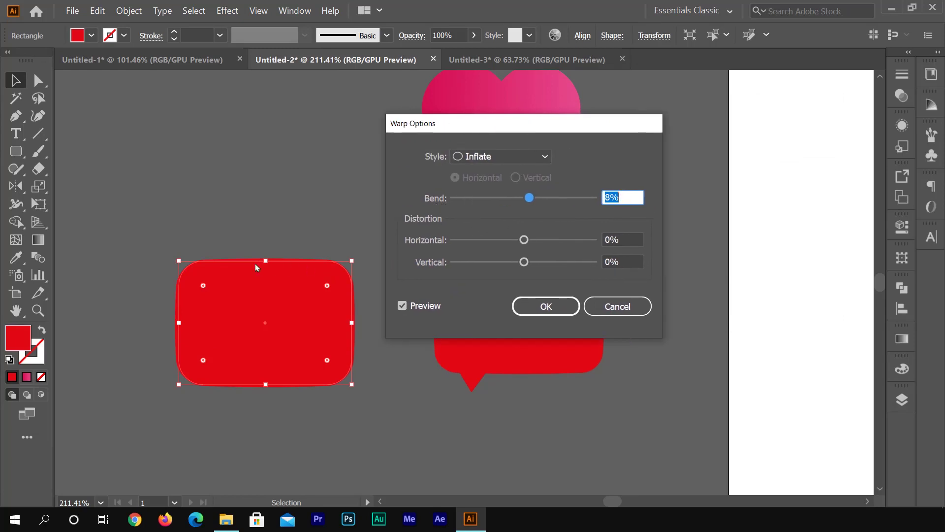
{"action": "mouse_move", "coordinate": [532, 201]}
{"action": "left_mouse_down"}
{"action": "mouse_move", "coordinate": [546, 202]}
{"action": "mouse_move", "coordinate": [532, 202]}
{"action": "left_mouse_up"}
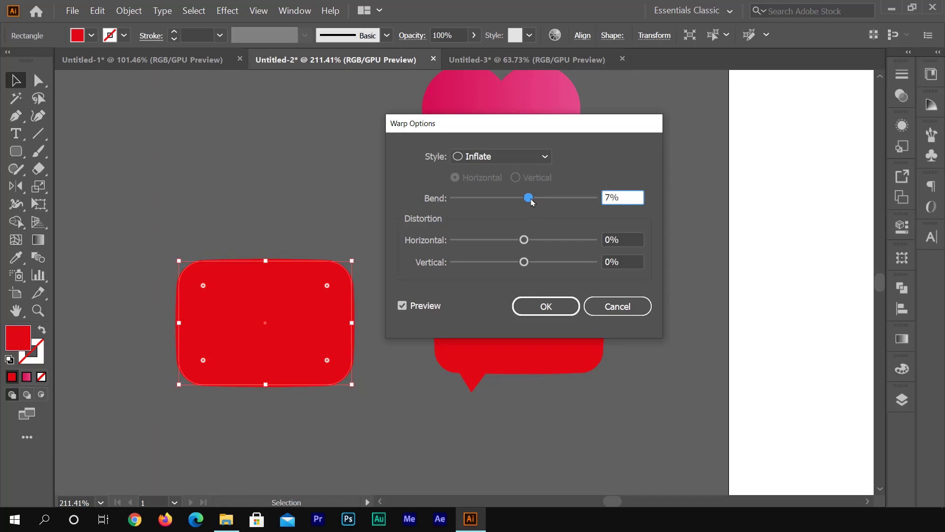
{"action": "left_click", "coordinate": [546, 306]}
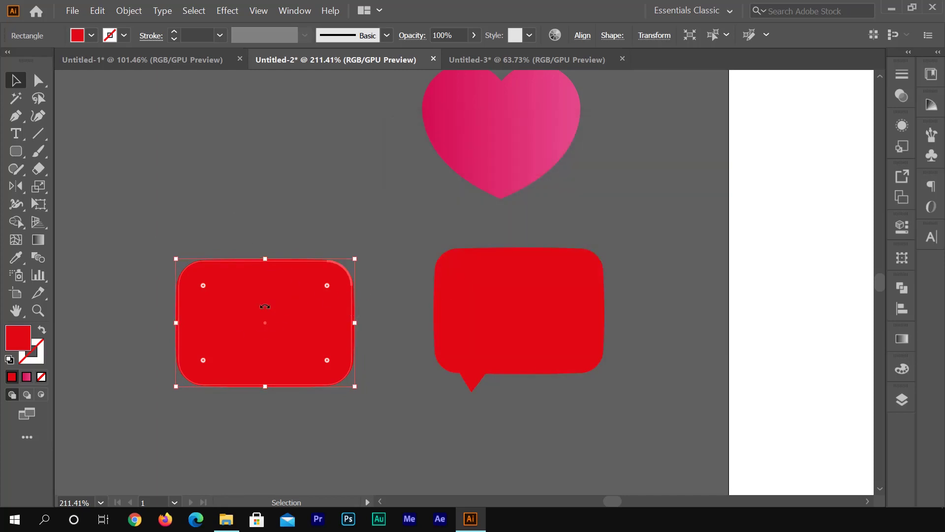
- Expand the appearance of the warped rounded rectangle into a plain shape and deselect it
{"action": "left_click", "coordinate": [129, 11]}
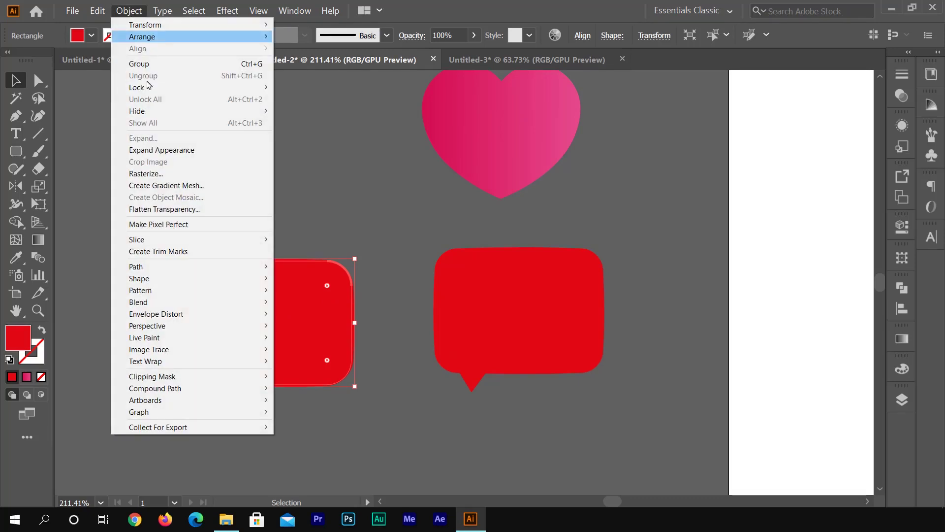
{"action": "left_click", "coordinate": [158, 150]}
{"action": "left_click", "coordinate": [317, 197]}
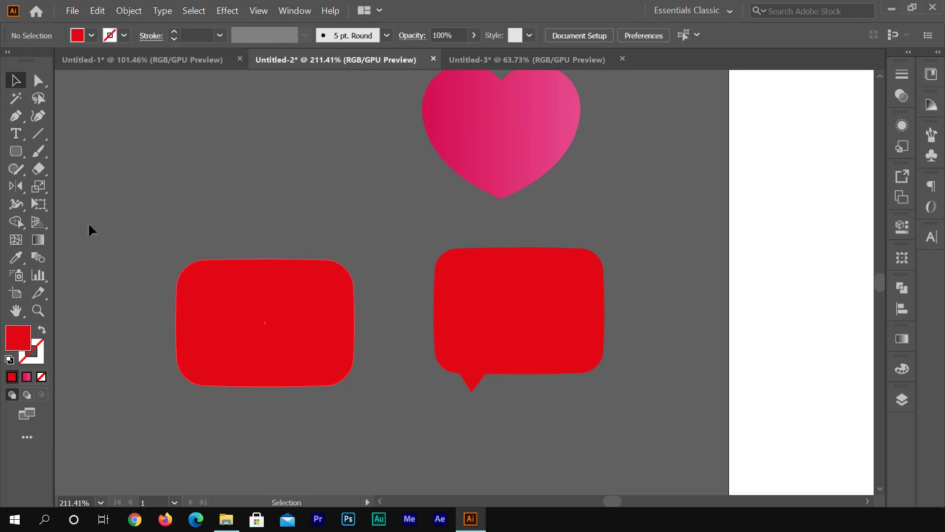
- Compare the practice rounded rectangle with the finished speech bubble and delete the practice shape
{"action": "mouse_move", "coordinate": [207, 303]}
{"action": "left_mouse_down"}
{"action": "mouse_move", "coordinate": [302, 397]}
{"action": "mouse_move", "coordinate": [277, 338]}
{"action": "mouse_move", "coordinate": [215, 309]}
{"action": "left_mouse_up"}
{"action": "left_click", "coordinate": [512, 320]}
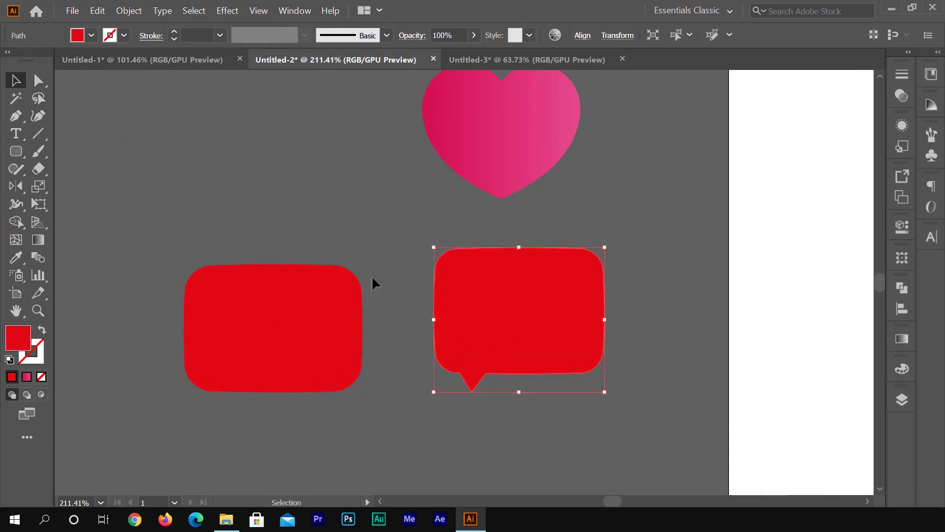
{"action": "left_click", "coordinate": [350, 234]}
{"action": "left_click", "coordinate": [300, 333]}
{"action": "key", "text": "Delete"}
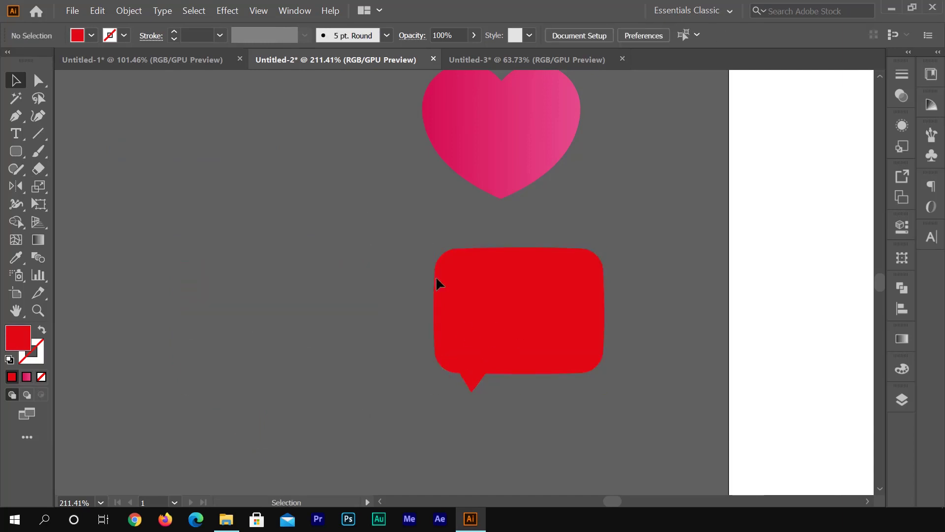
- Fit the artboard in view, float the layer list, and set its row size to a custom 60 pixels
{"action": "key", "text": "ctrl+0"}
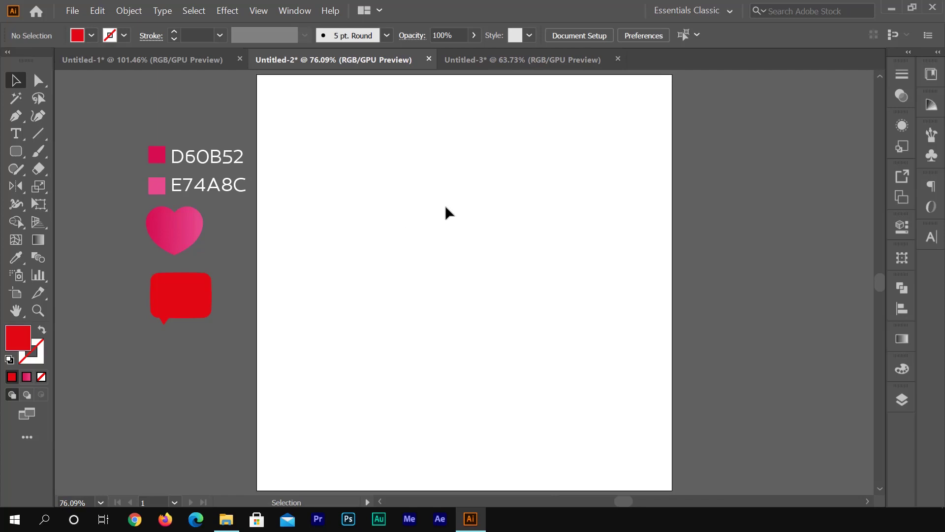
{"action": "left_click", "coordinate": [902, 399]}
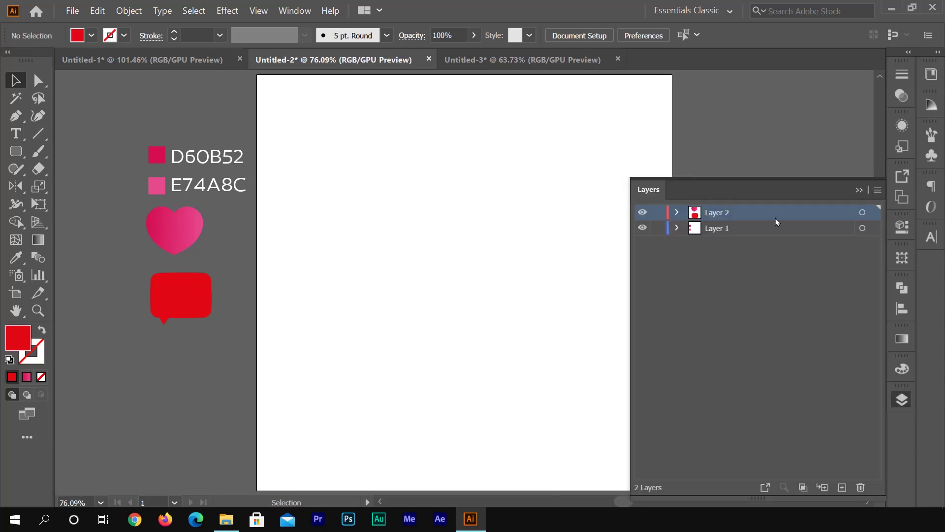
{"action": "left_click_drag", "start_coordinate": [790, 194], "coordinate": [479, 136]}
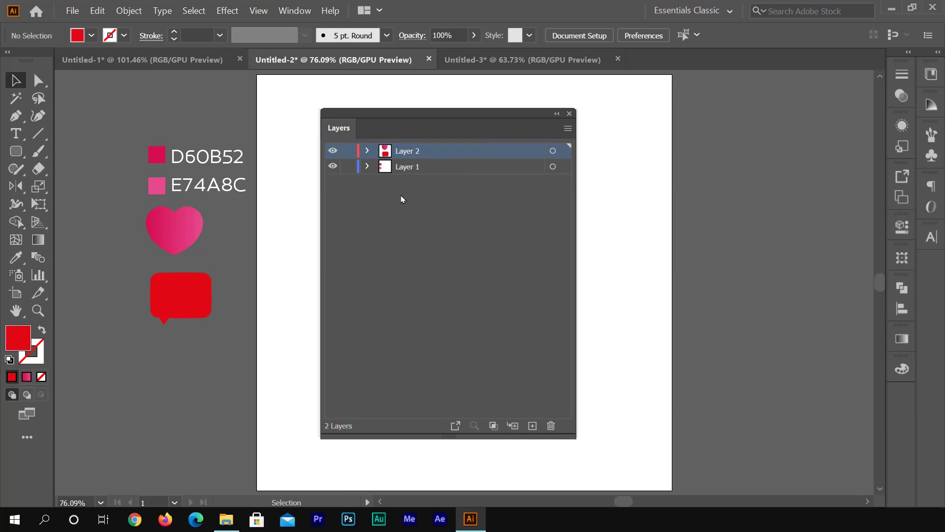
{"action": "left_click", "coordinate": [568, 129]}
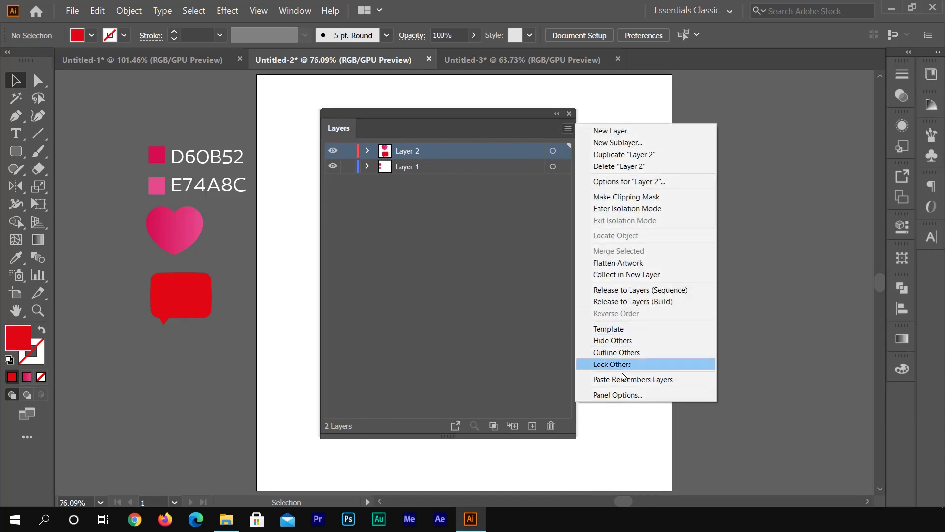
{"action": "left_click", "coordinate": [610, 394]}
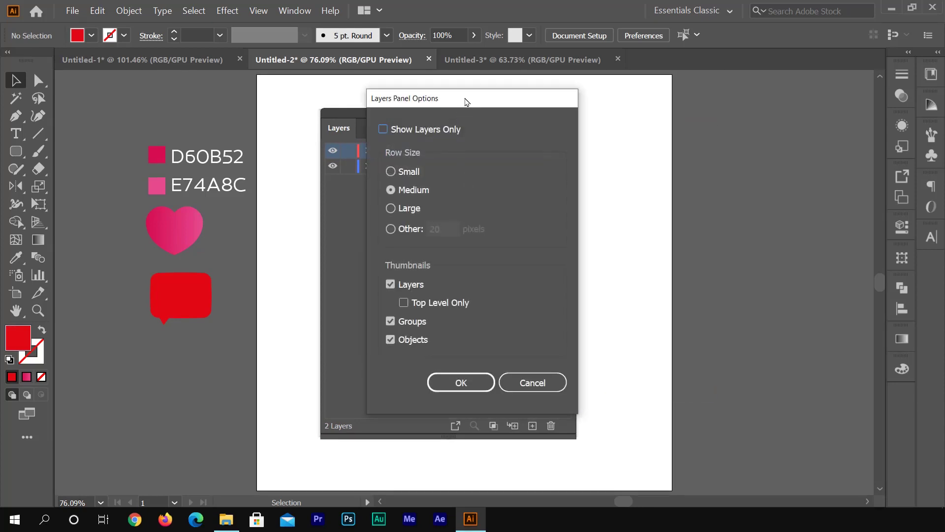
{"action": "left_click_drag", "start_coordinate": [466, 100], "coordinate": [416, 114]}
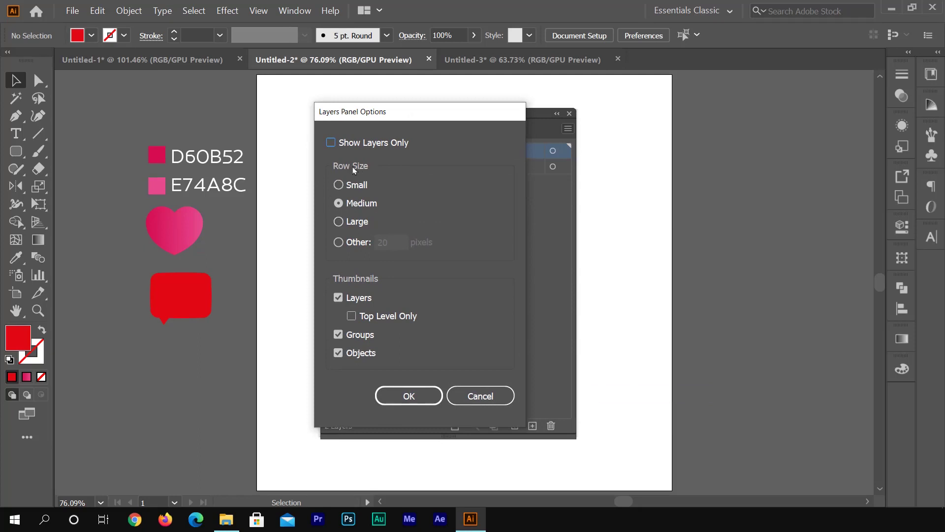
{"action": "left_click", "coordinate": [339, 243]}
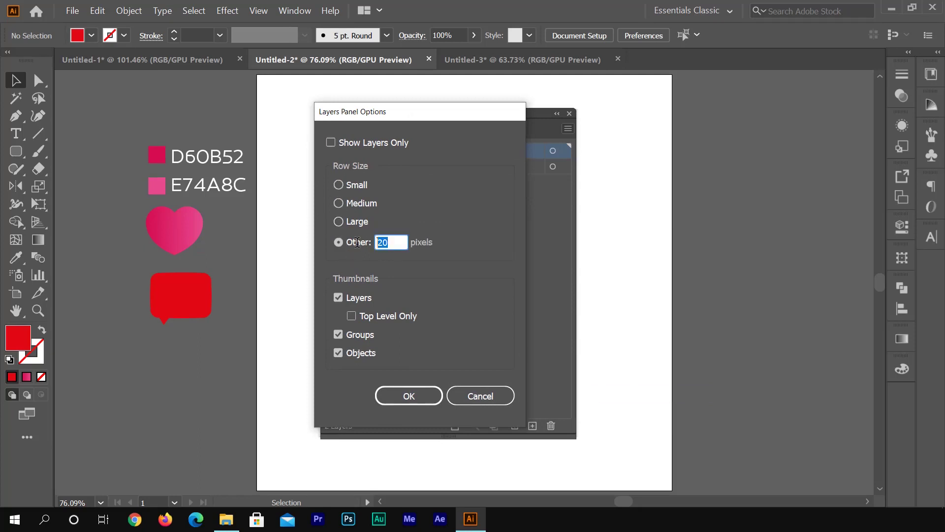
{"action": "type", "text": "60"}
{"action": "left_click", "coordinate": [424, 393]}
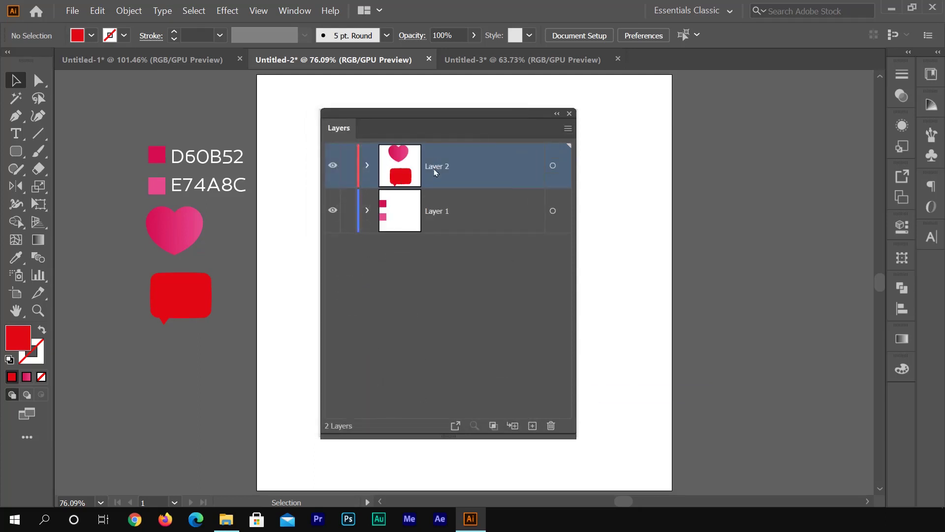
- Lock Layer 1 and expand Layer 2 to show its objects, keeping the layer list clear of the artboard
{"action": "left_click_drag", "start_coordinate": [436, 117], "coordinate": [710, 112]}
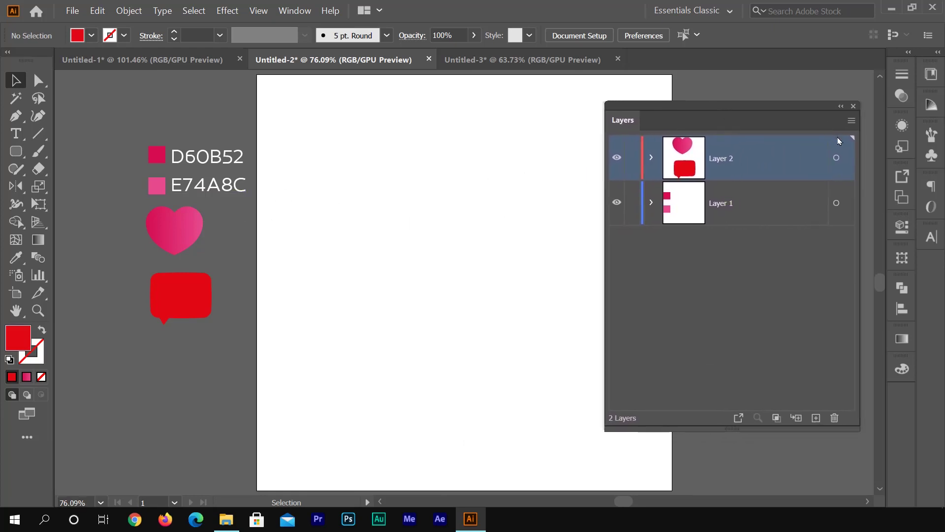
{"action": "left_click", "coordinate": [632, 202]}
{"action": "left_click", "coordinate": [652, 157]}
{"action": "left_click_drag", "start_coordinate": [745, 109], "coordinate": [829, 115]}
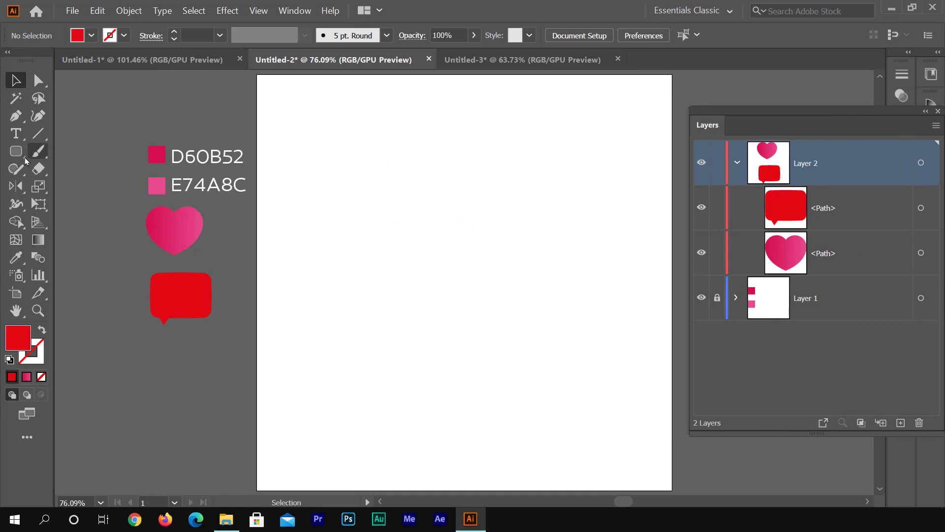
- Draw a rectangle covering the whole artboard and fill it with ffffff adjusted to 7% black (K)
{"action": "left_click_drag", "start_coordinate": [15, 151], "coordinate": [79, 152]}
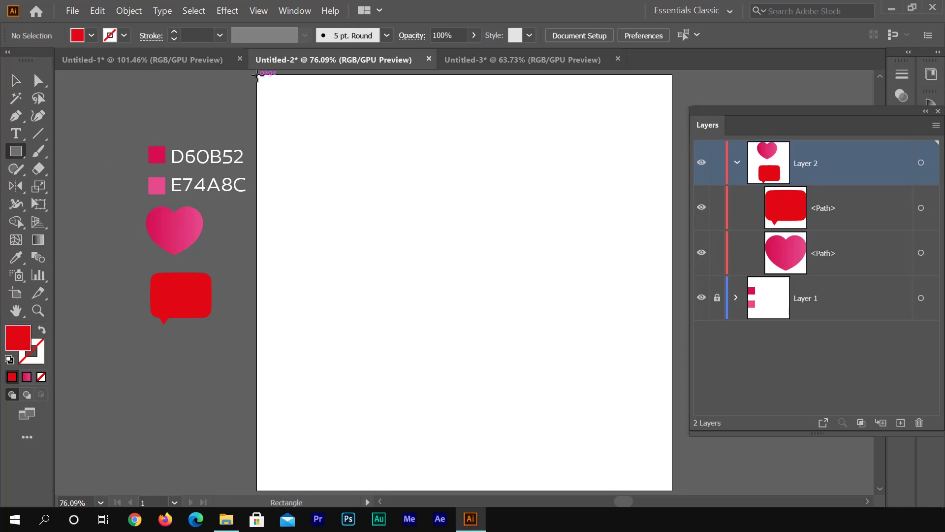
{"action": "left_click_drag", "start_coordinate": [257, 76], "coordinate": [672, 489]}
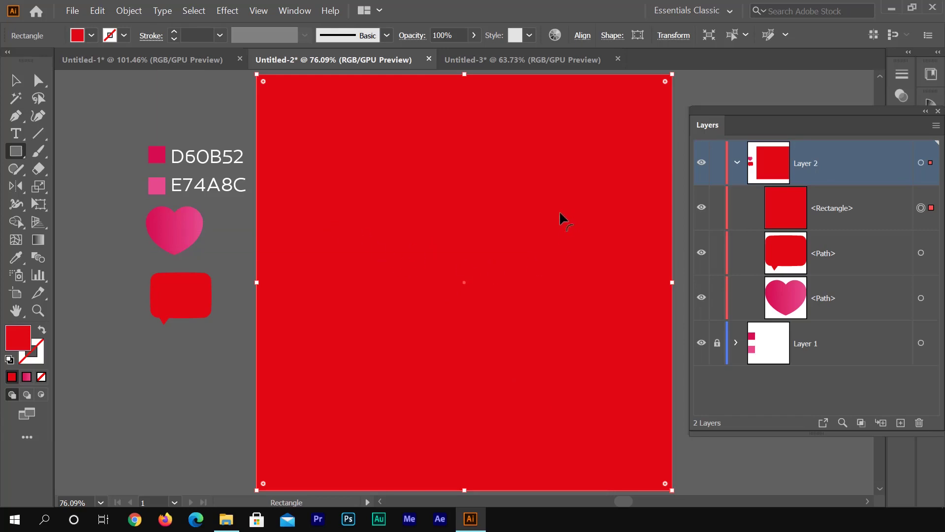
{"action": "double_click", "coordinate": [21, 341]}
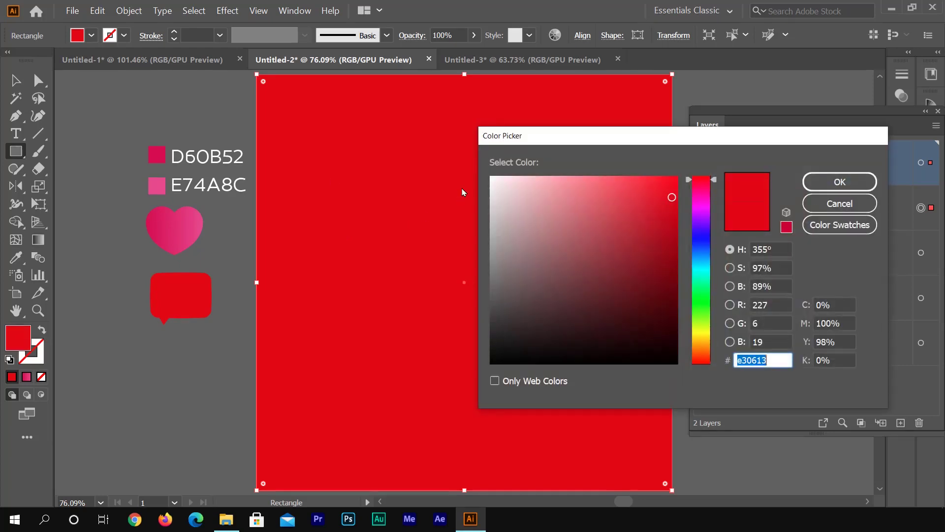
{"action": "type", "text": "ffffff"}
{"action": "left_click", "coordinate": [832, 360]}
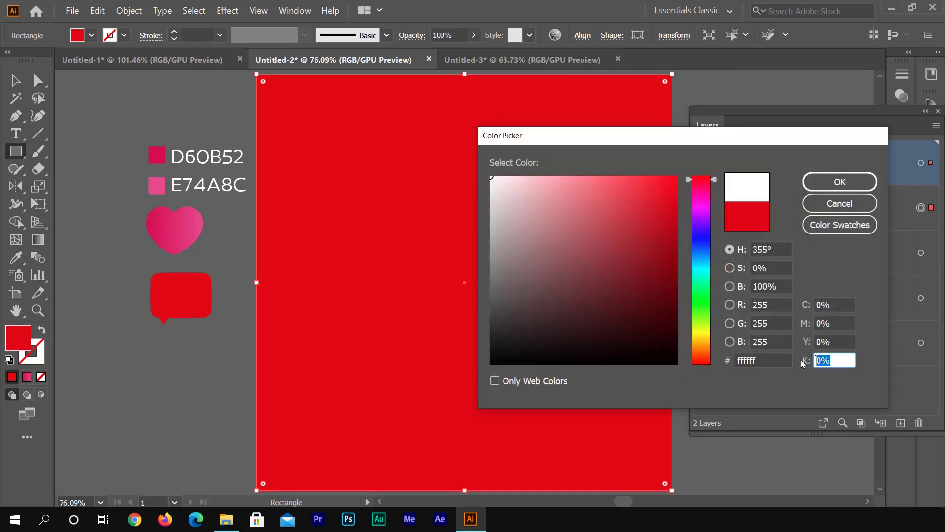
{"action": "type", "text": "7"}
{"action": "left_click", "coordinate": [840, 181]}
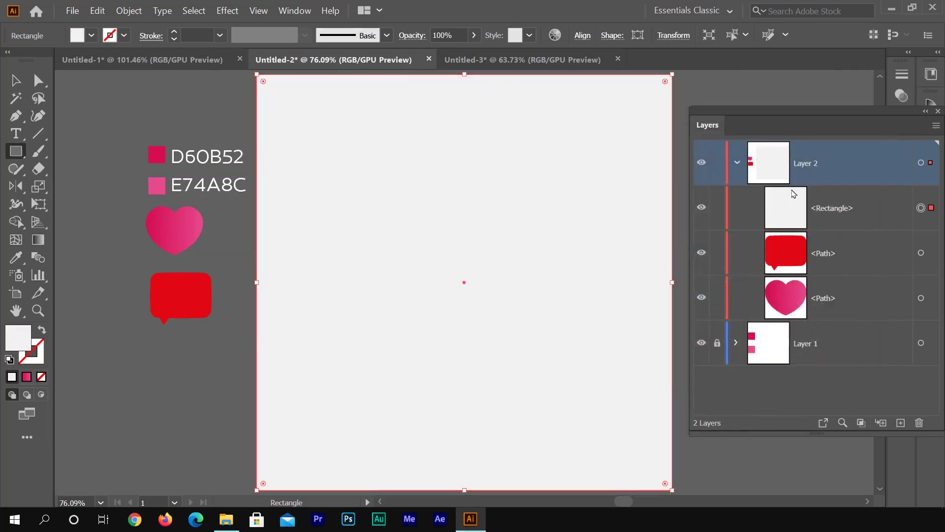
- Move the background rectangle below the speech bubble and heart paths in Layer 2
{"action": "left_click", "coordinate": [837, 208]}
{"action": "left_click_drag", "start_coordinate": [874, 207], "coordinate": [856, 325]}
{"action": "key", "text": "v"}
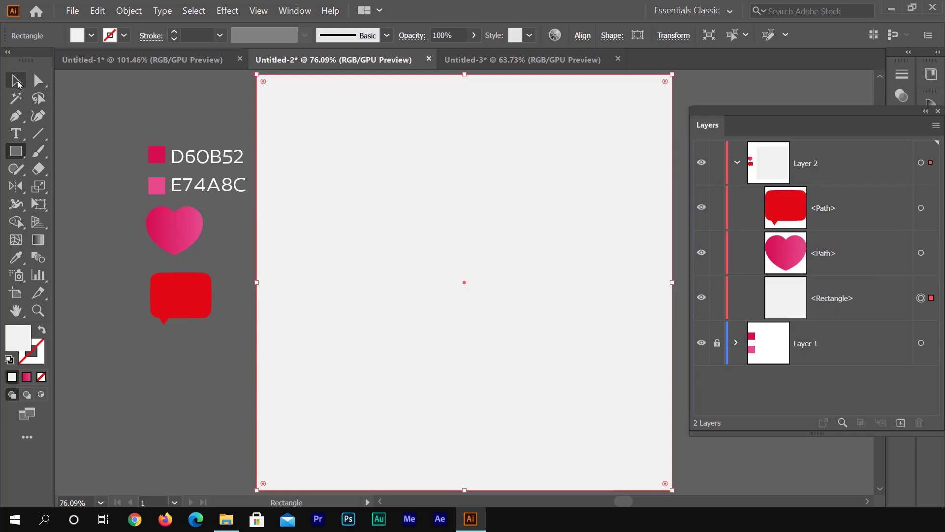
- Move the gradient heart onto the middle of the artboard and bring the floating layer list closer to it
{"action": "left_click_drag", "start_coordinate": [174, 224], "coordinate": [471, 270]}
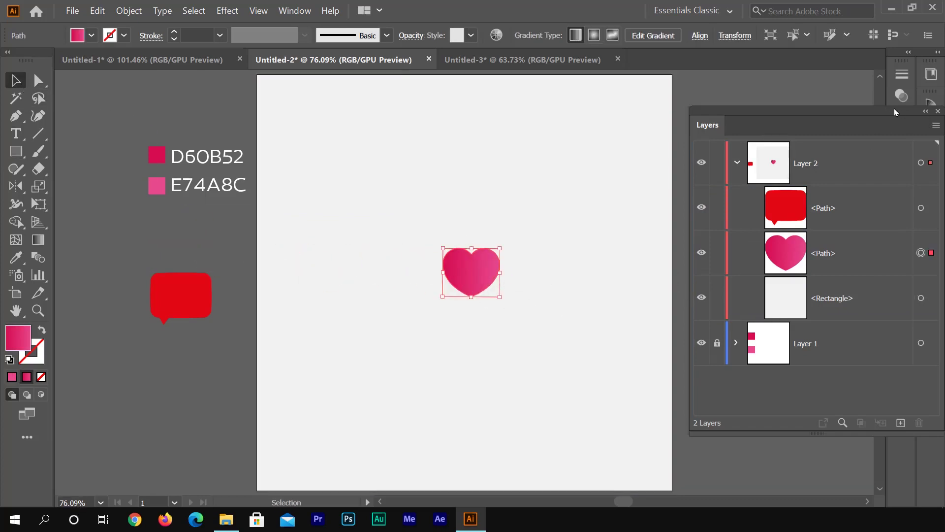
{"action": "left_click_drag", "start_coordinate": [895, 112], "coordinate": [755, 101]}
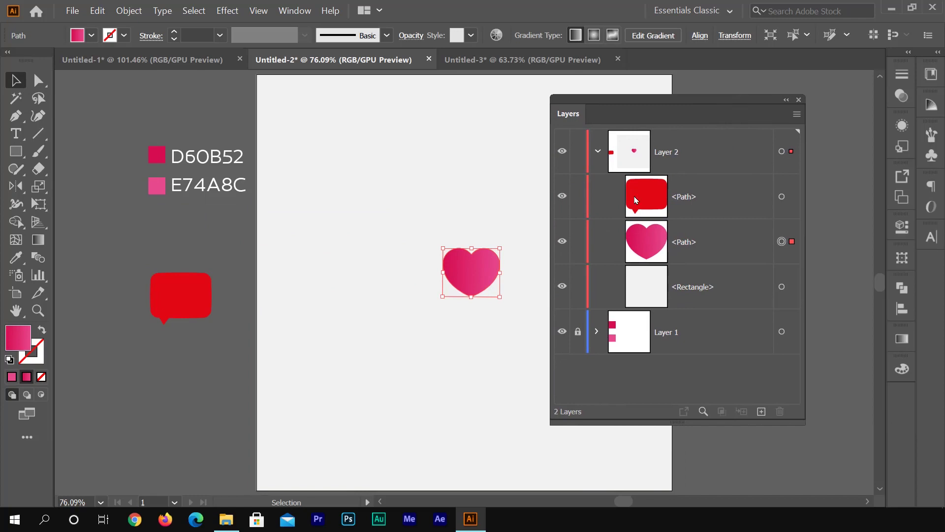
{"action": "left_click", "coordinate": [902, 339]}
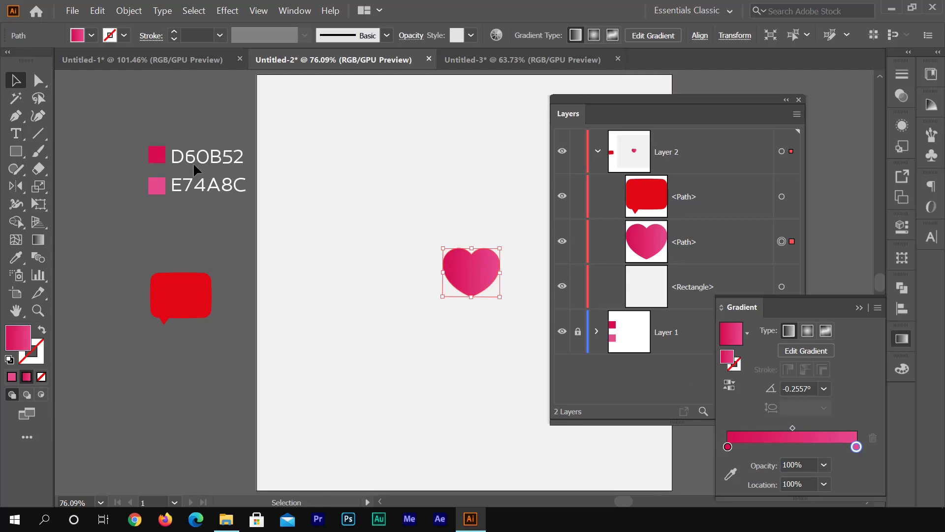
{"action": "double_click", "coordinate": [727, 446]}
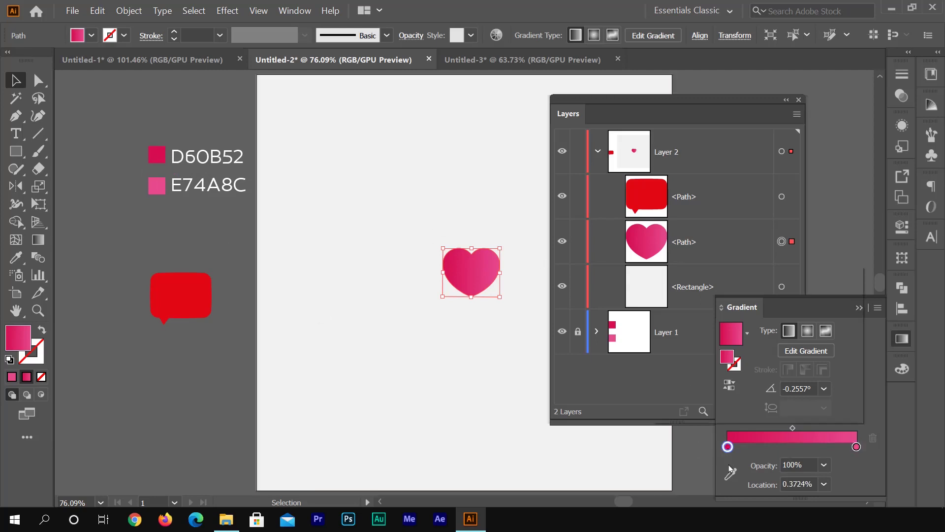
{"action": "left_click", "coordinate": [730, 473]}
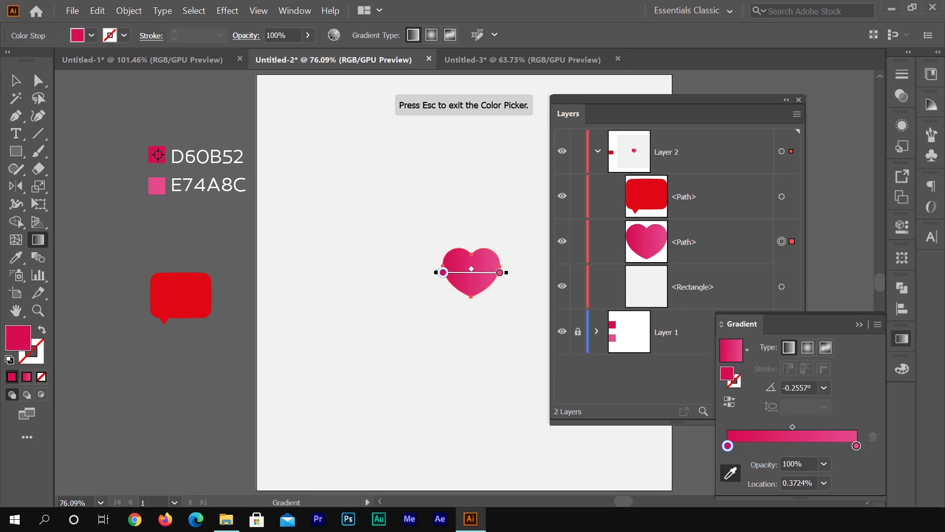
{"action": "key", "text": "Escape"}
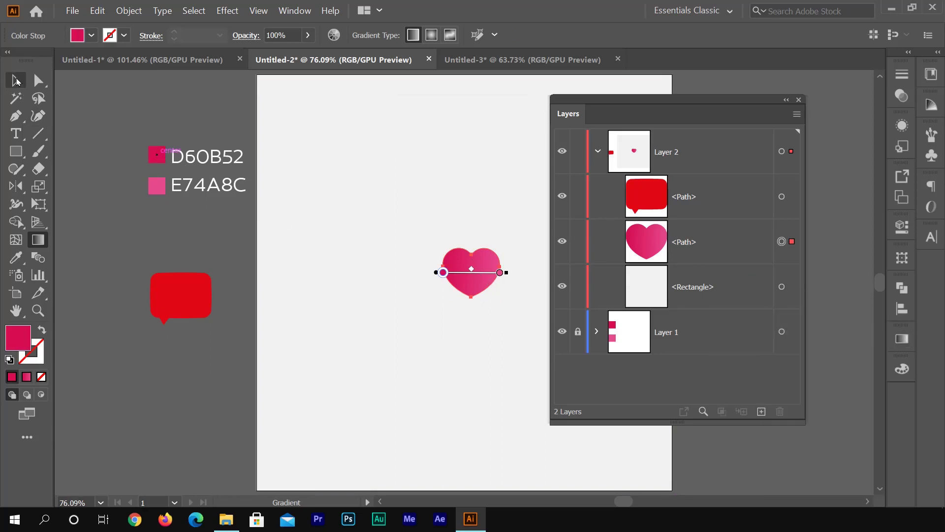
{"action": "left_click", "coordinate": [16, 80]}
{"action": "left_click", "coordinate": [456, 171]}
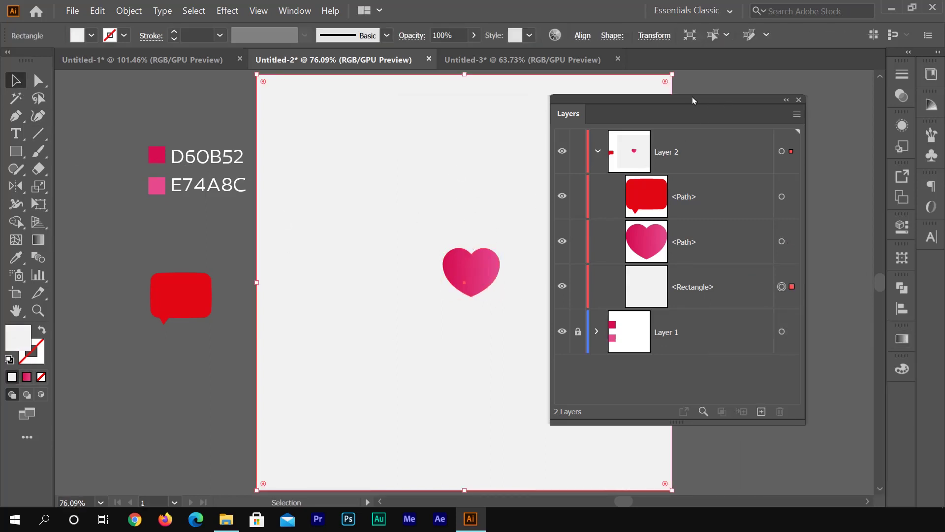
- Place the red speech bubble on the artboard so that it overlaps the heart's lower-right part
{"action": "left_click_drag", "start_coordinate": [686, 104], "coordinate": [711, 99]}
{"action": "left_click", "coordinate": [227, 231]}
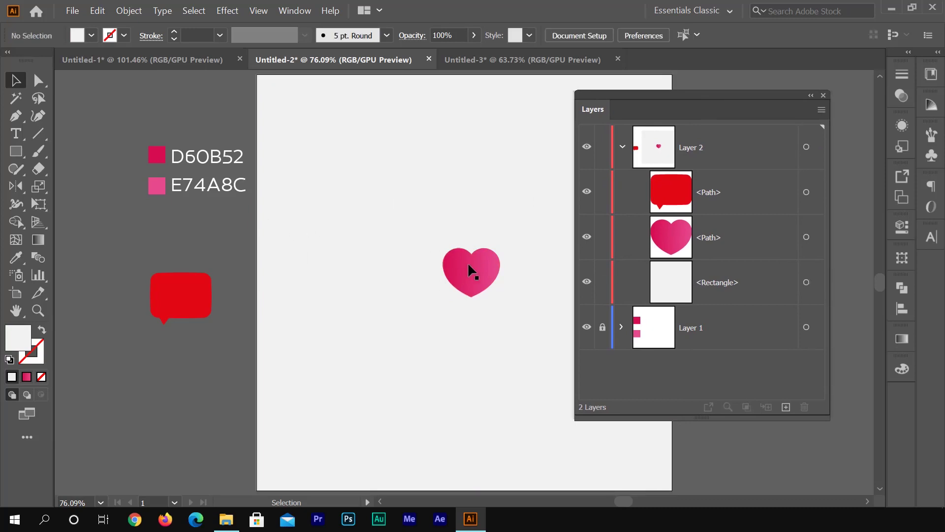
{"action": "left_click_drag", "start_coordinate": [166, 292], "coordinate": [499, 323]}
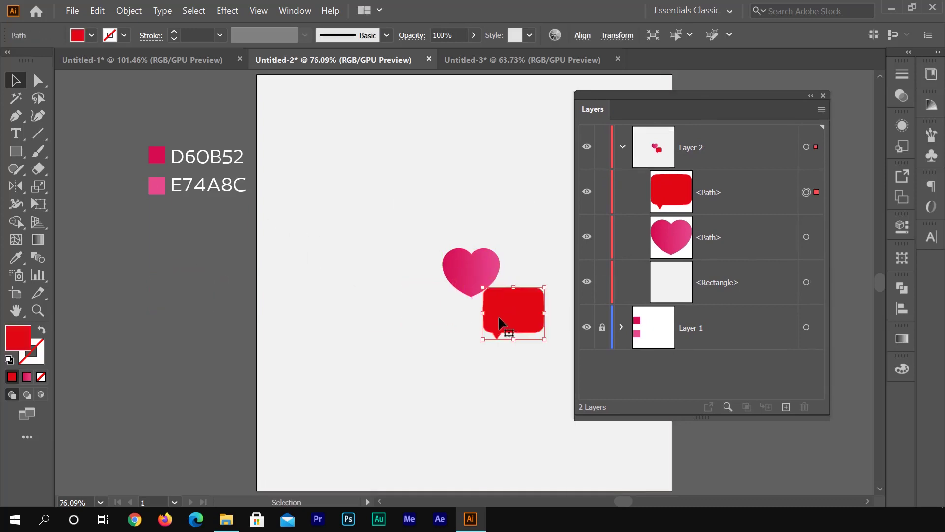
{"action": "scroll", "coordinate": [500, 318], "scroll_direction": "up", "scroll_amount": 3}
{"action": "left_click_drag", "start_coordinate": [496, 281], "coordinate": [386, 246]}
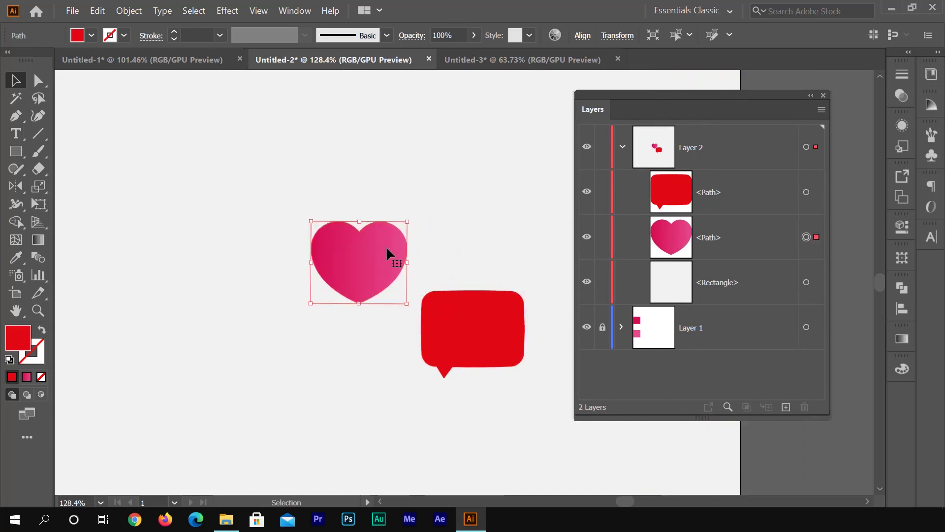
{"action": "left_click_drag", "start_coordinate": [466, 313], "coordinate": [398, 273]}
- Rotate the heart slightly counterclockwise behind the speech bubble and nudge it a little downward
{"action": "left_click", "coordinate": [380, 235]}
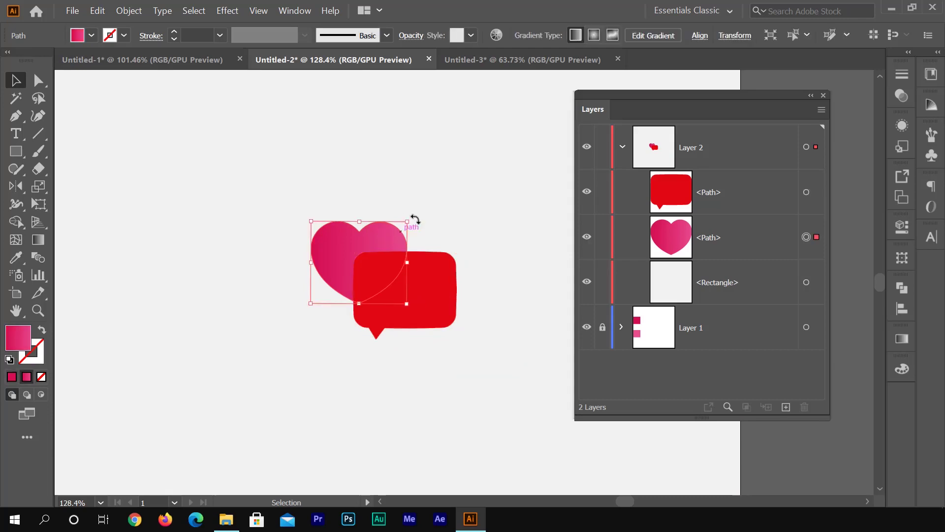
{"action": "left_click_drag", "start_coordinate": [413, 223], "coordinate": [397, 206]}
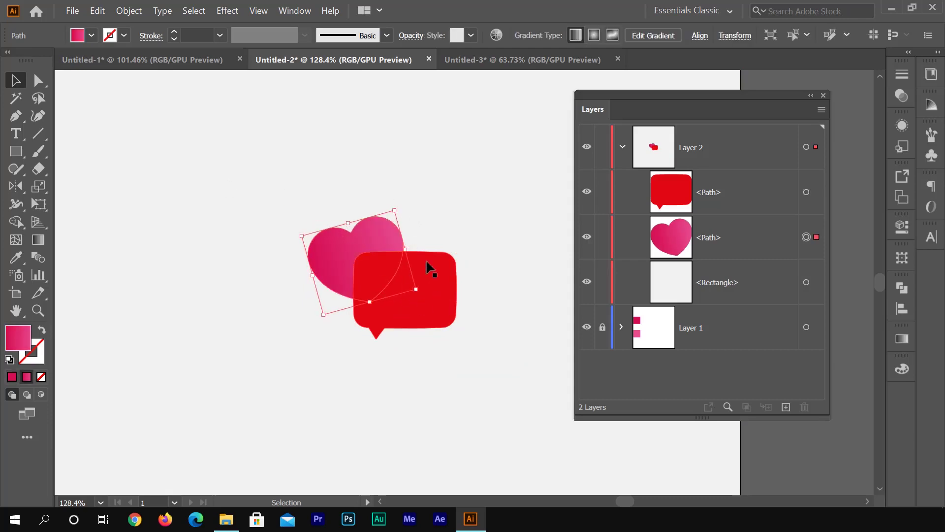
{"action": "left_click_drag", "start_coordinate": [375, 246], "coordinate": [382, 239]}
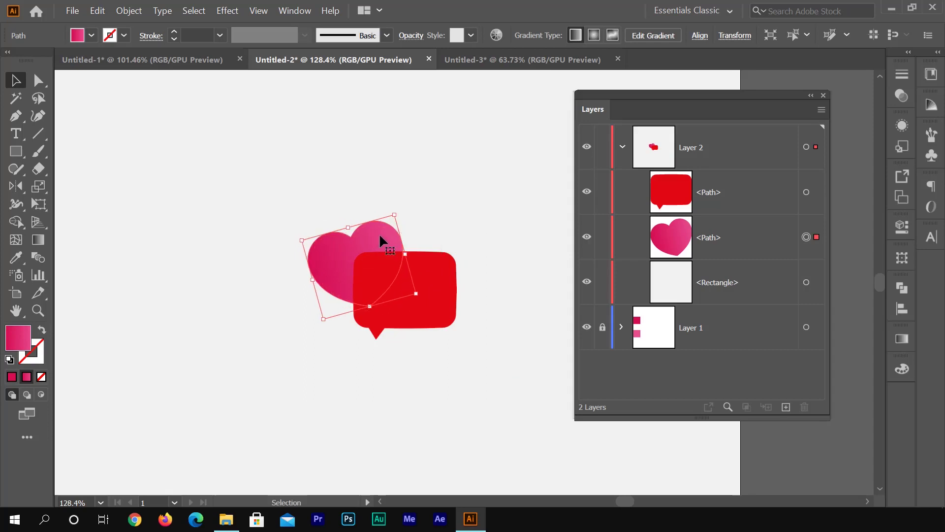
{"action": "key", "text": "ctrl+z"}
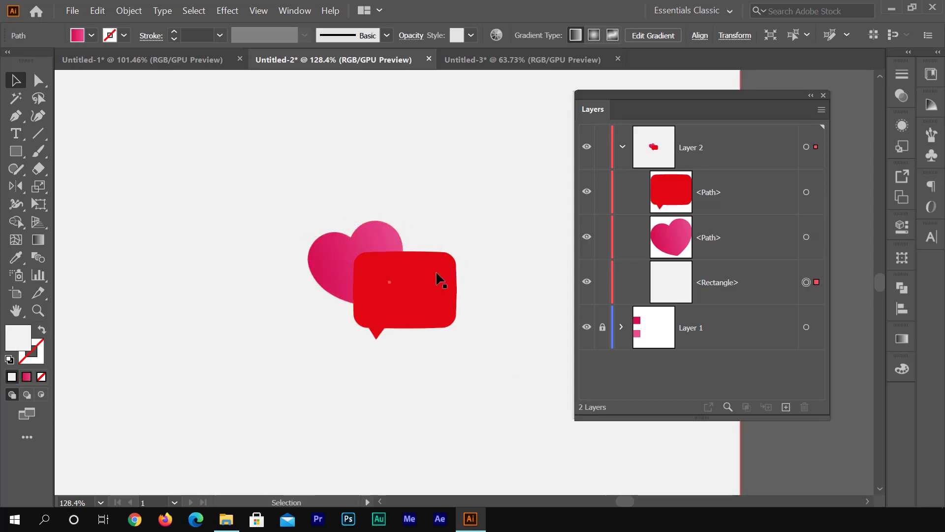
- Group the heart with the background rectangle in Layer 2, leaving the speech bubble out, and check the group by toggling its visibility
{"action": "left_click", "coordinate": [430, 273]}
{"action": "left_click", "coordinate": [448, 193]}
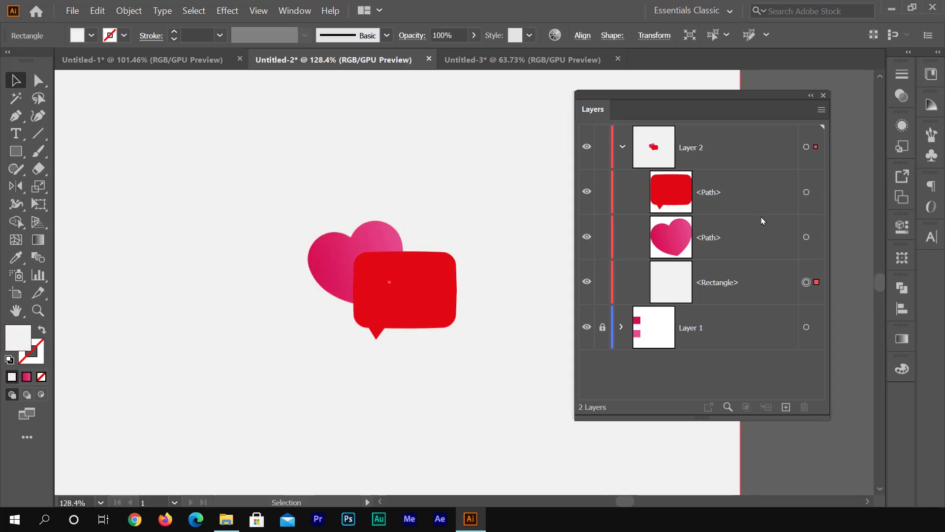
{"action": "left_click", "coordinate": [776, 245]}
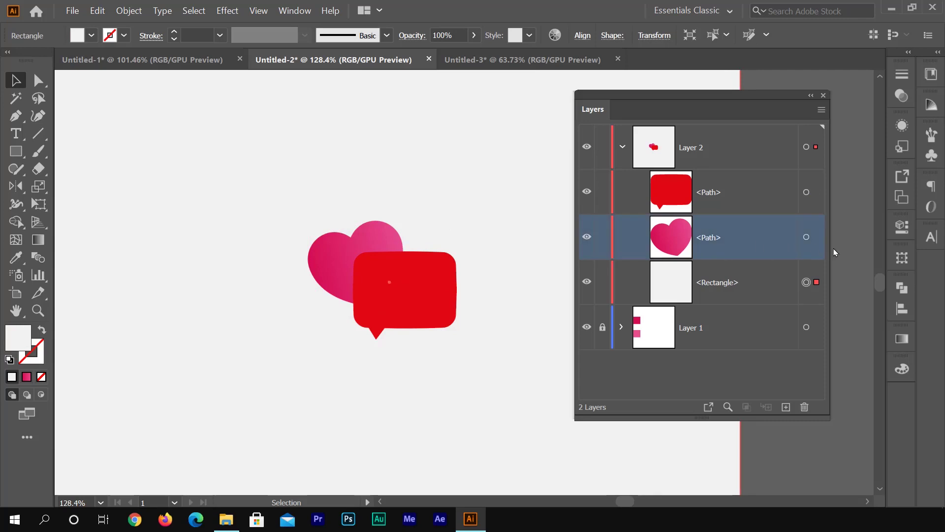
{"action": "left_click", "coordinate": [807, 237]}
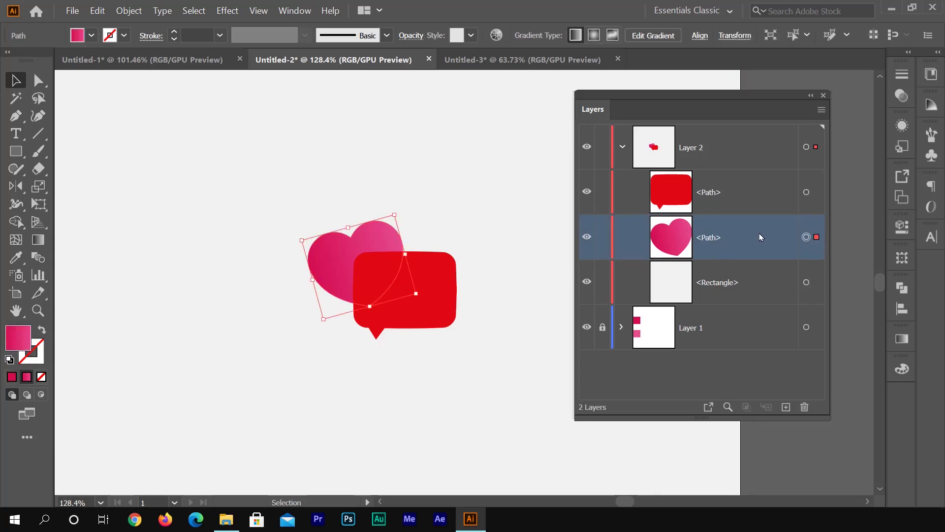
{"action": "left_click", "coordinate": [816, 283], "text": "shift"}
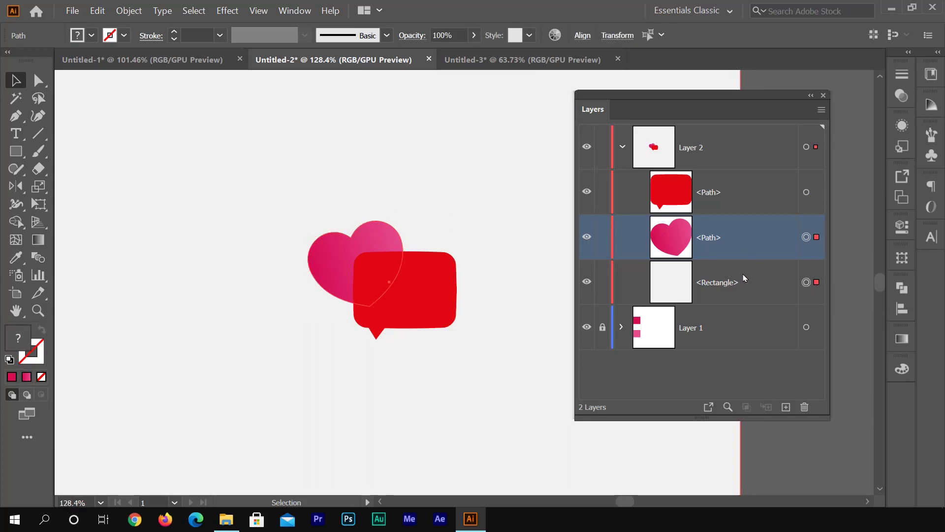
{"action": "right_click", "coordinate": [359, 242]}
{"action": "left_click", "coordinate": [390, 309]}
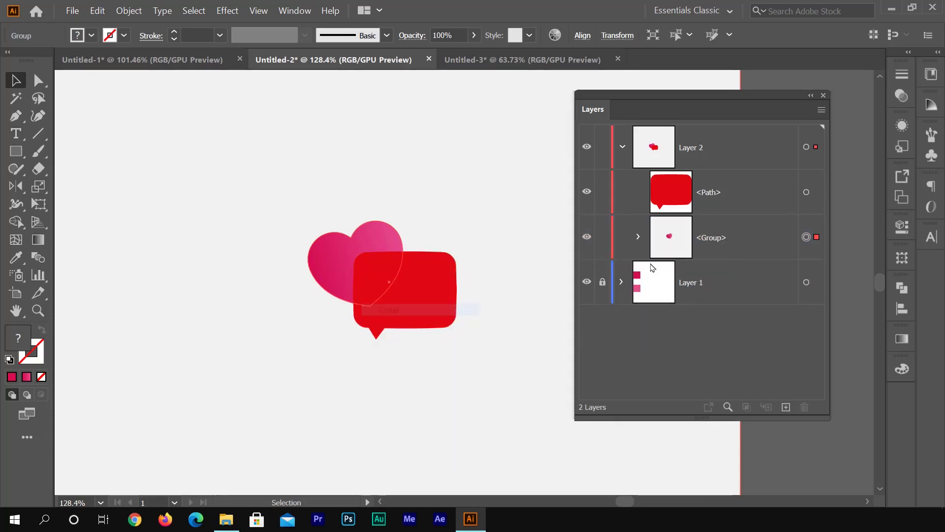
{"action": "left_click", "coordinate": [586, 238]}
{"action": "left_click", "coordinate": [587, 237]}
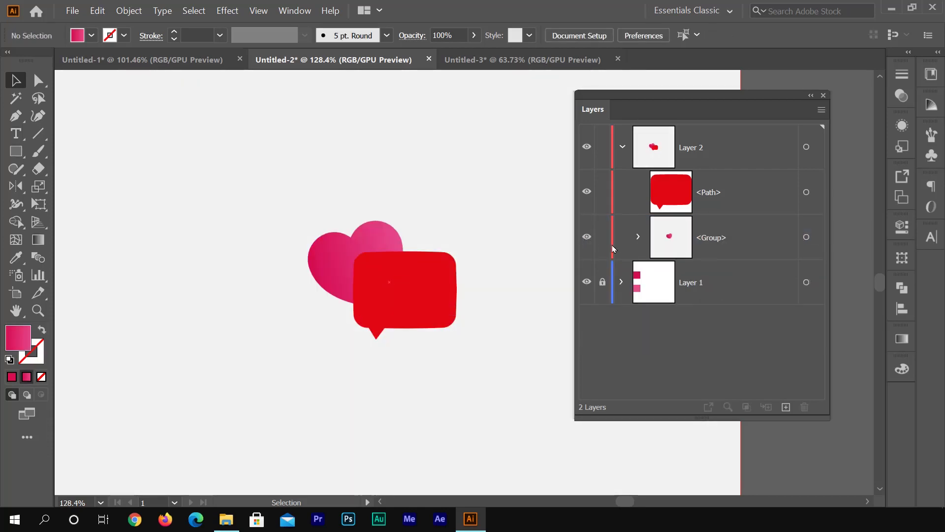
- Duplicate the heart-and-background group in Layer 2 and lock the lower copy
{"action": "left_click", "coordinate": [756, 241]}
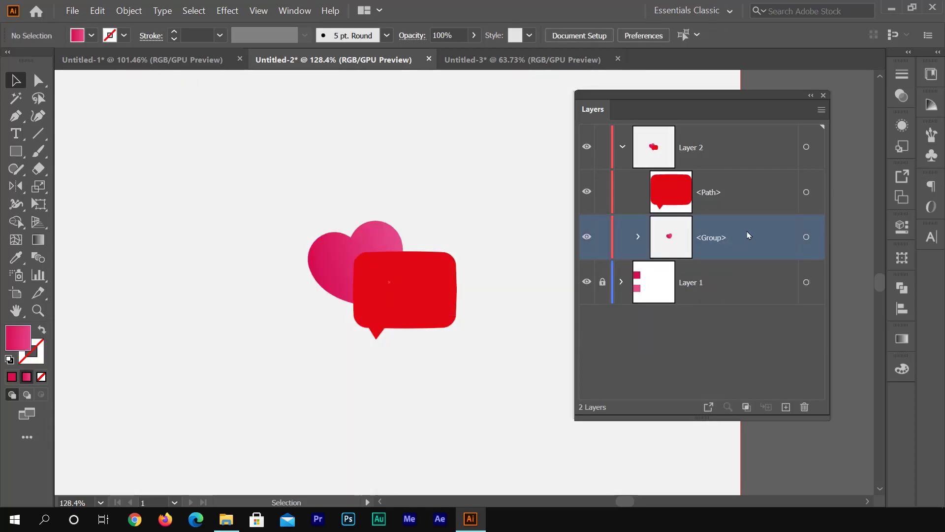
{"action": "left_click_drag", "start_coordinate": [749, 235], "coordinate": [786, 409]}
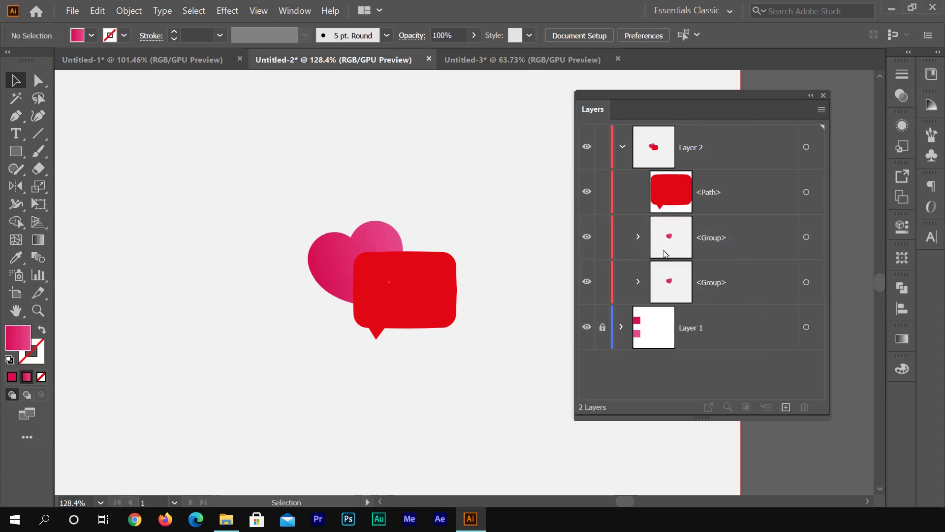
{"action": "left_click", "coordinate": [602, 284]}
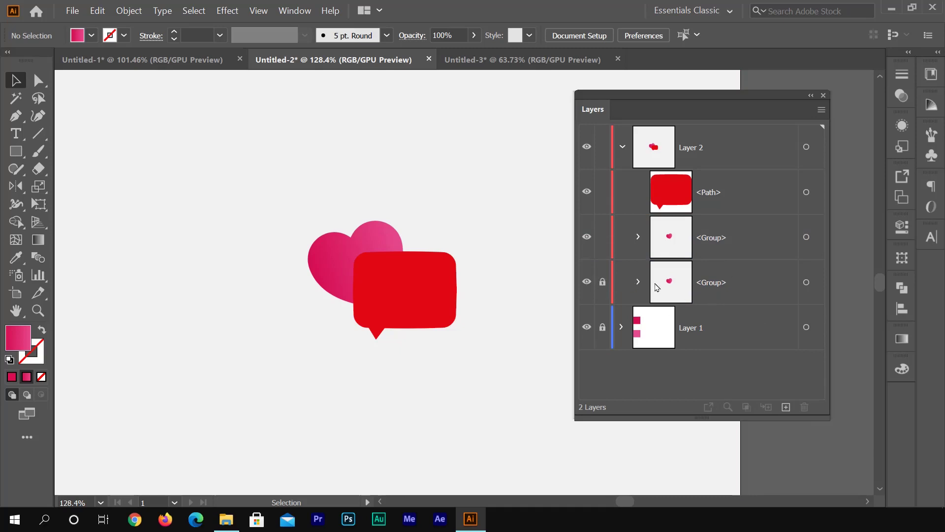
- Add a new layer above Layer 2 and move the speech bubble path and the unlocked group into it
{"action": "left_click", "coordinate": [734, 154]}
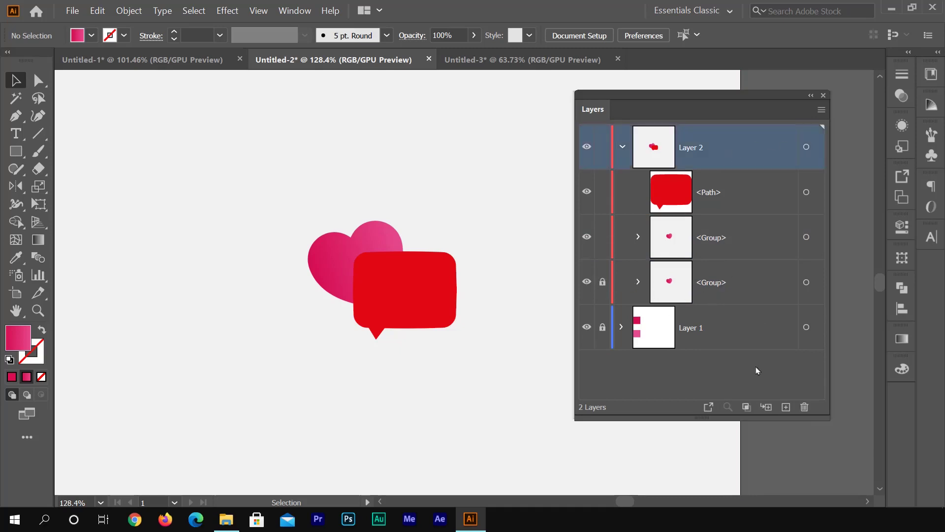
{"action": "left_click", "coordinate": [786, 408]}
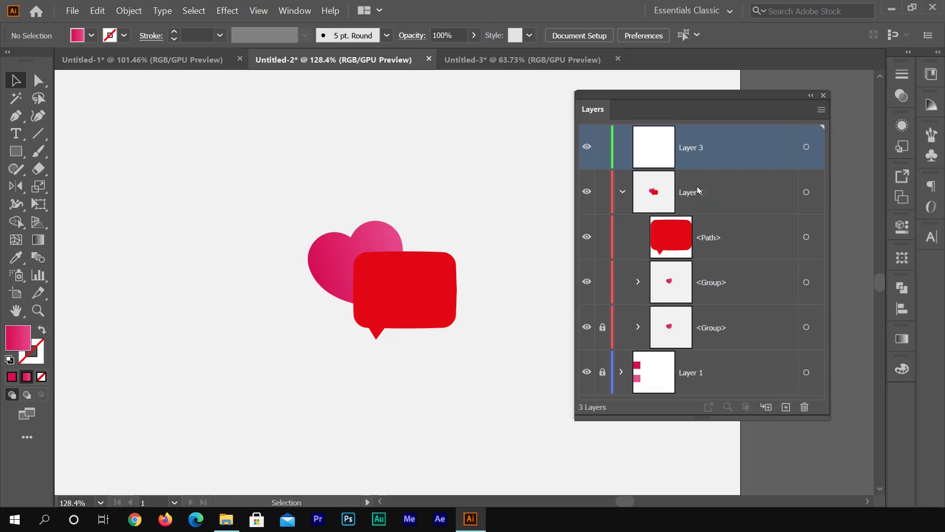
{"action": "left_click", "coordinate": [723, 287]}
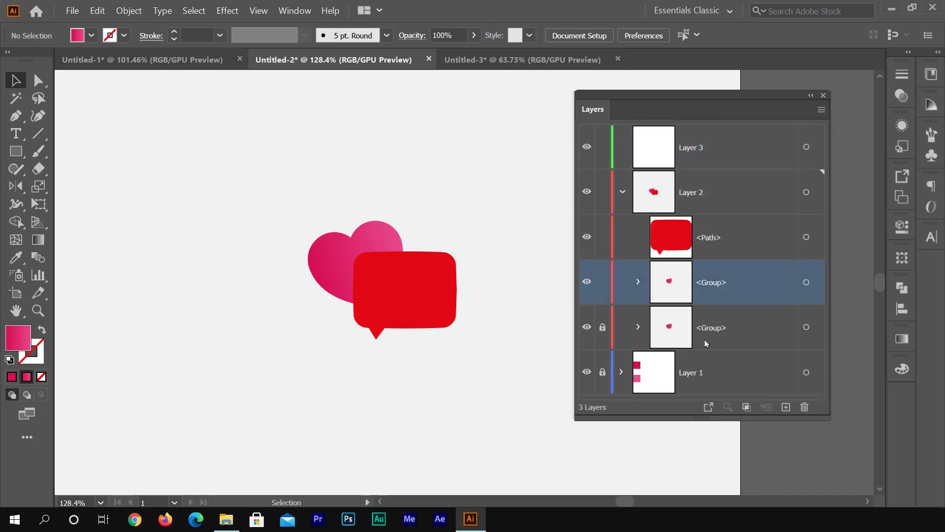
{"action": "left_click", "coordinate": [742, 238], "text": "ctrl"}
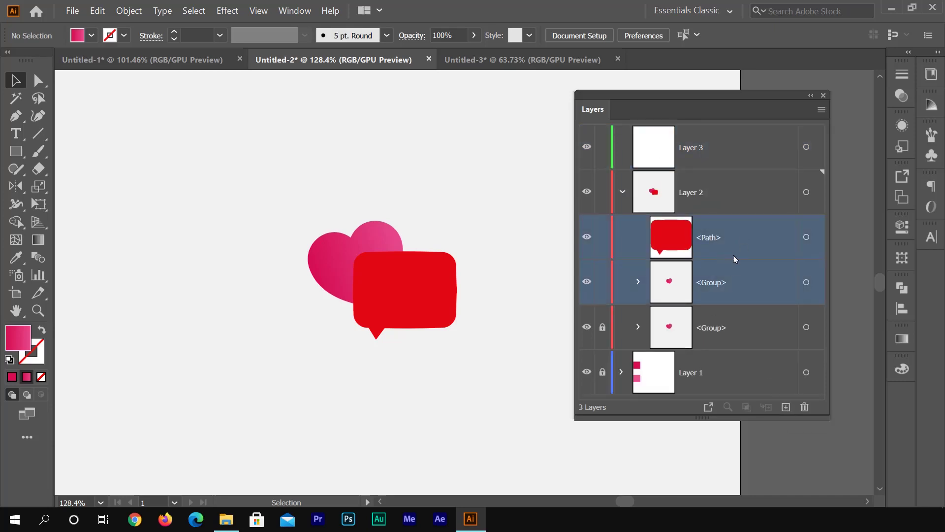
{"action": "left_click_drag", "start_coordinate": [733, 260], "coordinate": [725, 150]}
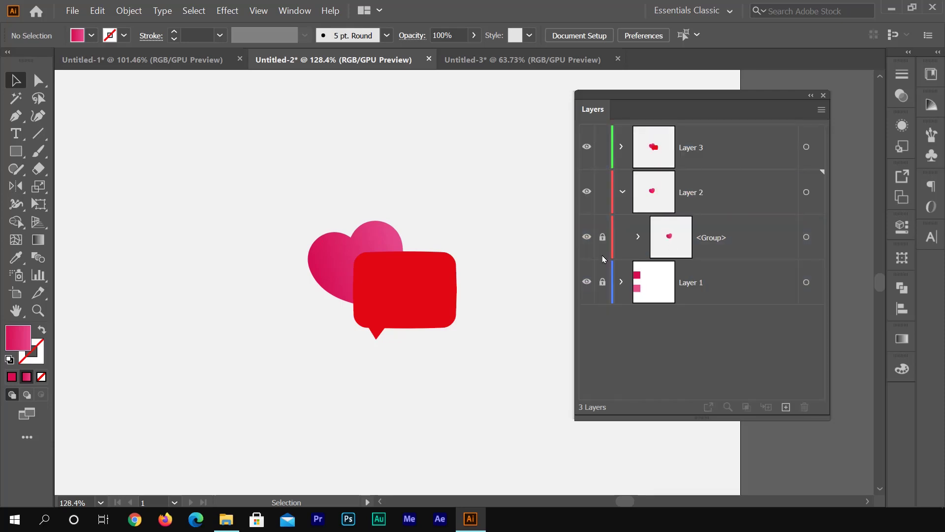
- Collapse Layer 2, which holds the locked group, and lock the whole layer
{"action": "left_click", "coordinate": [624, 193]}
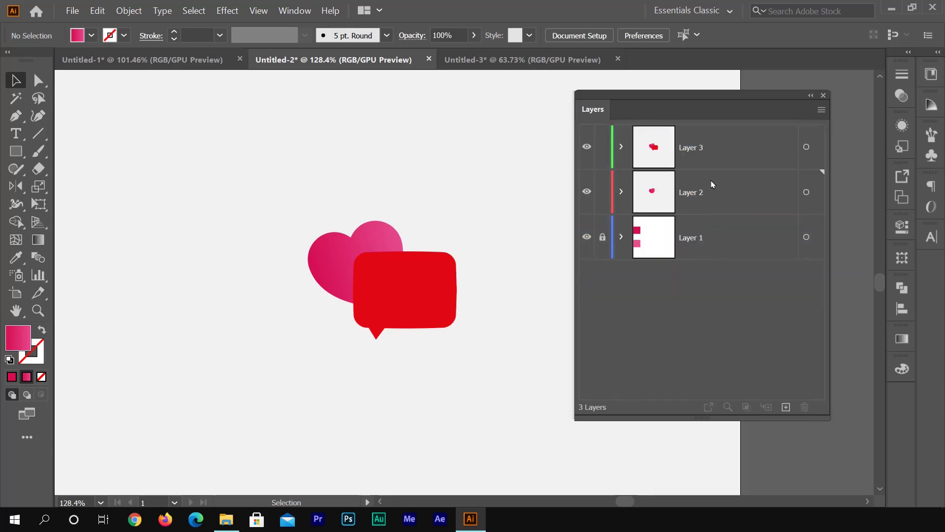
{"action": "left_click", "coordinate": [622, 191]}
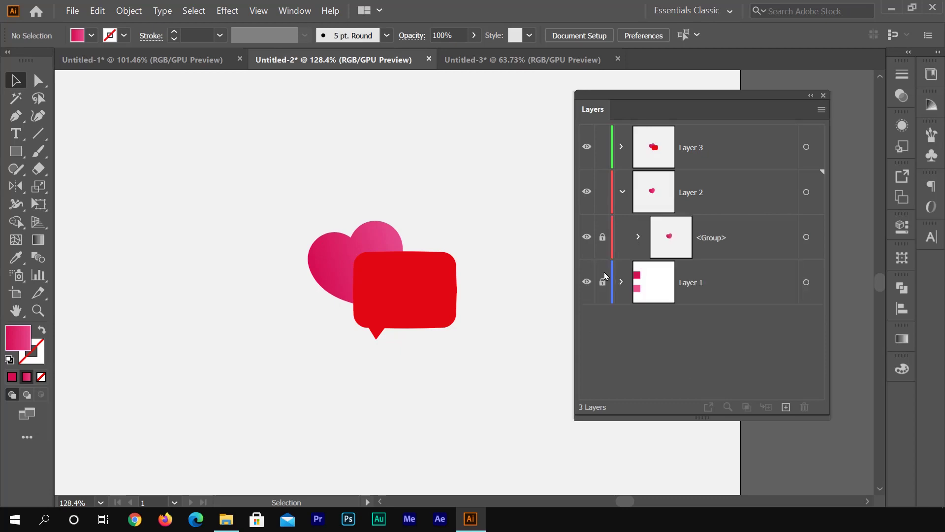
{"action": "left_click", "coordinate": [622, 192]}
{"action": "left_click", "coordinate": [603, 192]}
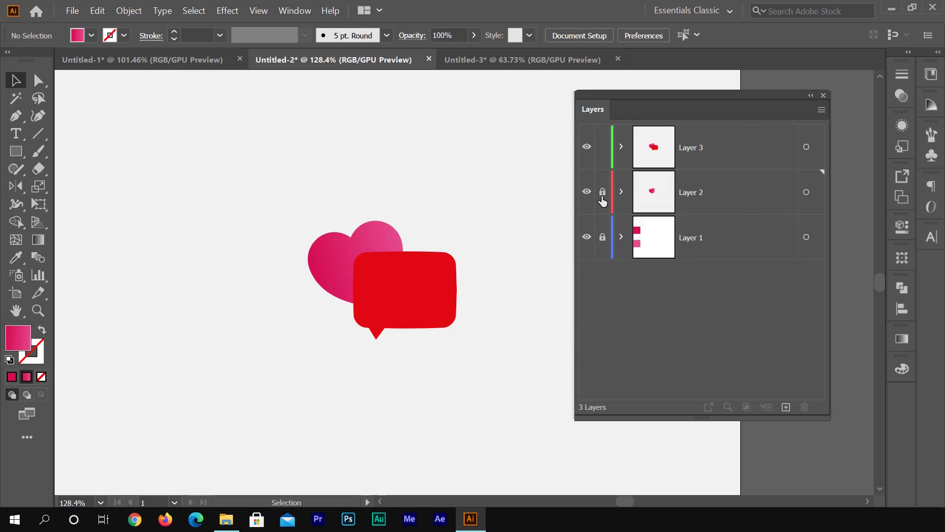
- Apply a Gaussian Blur with a radius of about 26 pixels to the heart-and-background group in Layer 3
{"action": "left_click", "coordinate": [730, 137]}
{"action": "left_click", "coordinate": [621, 147]}
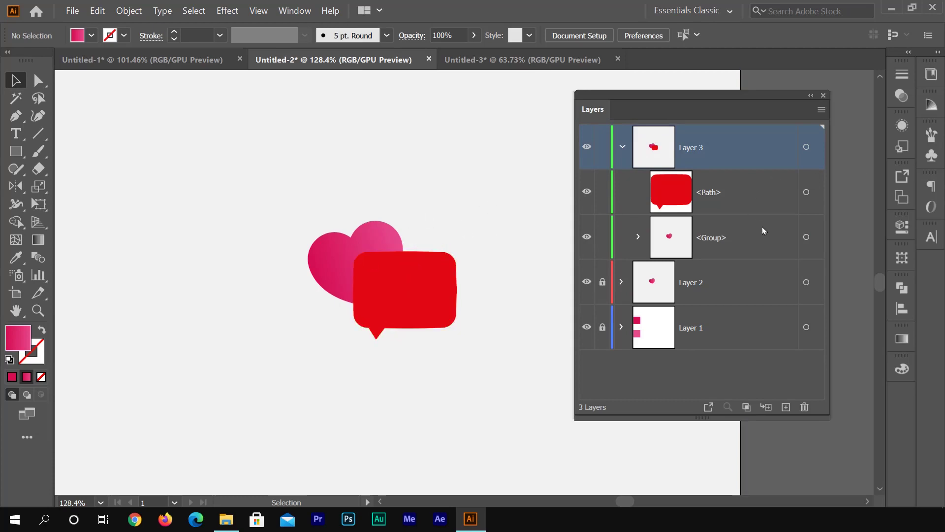
{"action": "left_click", "coordinate": [807, 236]}
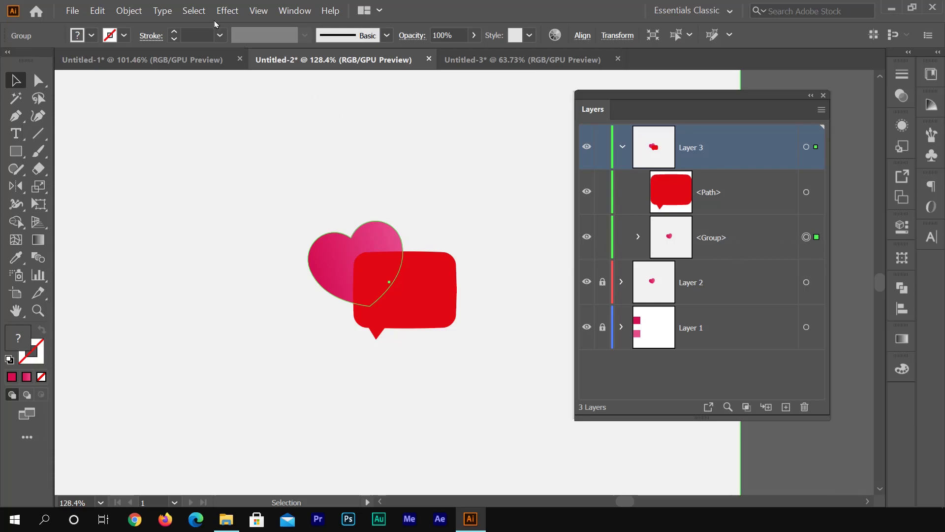
{"action": "left_click", "coordinate": [227, 10]}
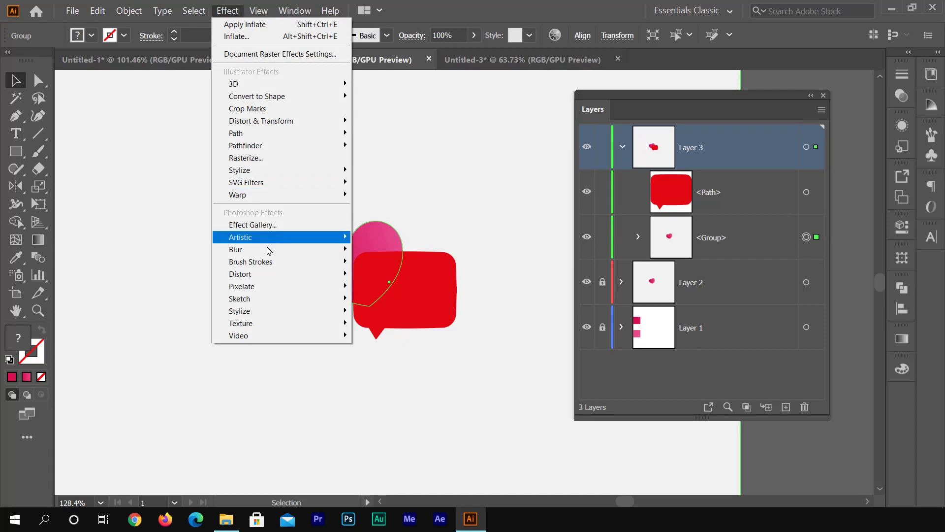
{"action": "mouse_move", "coordinate": [276, 249]}
{"action": "left_click", "coordinate": [387, 250]}
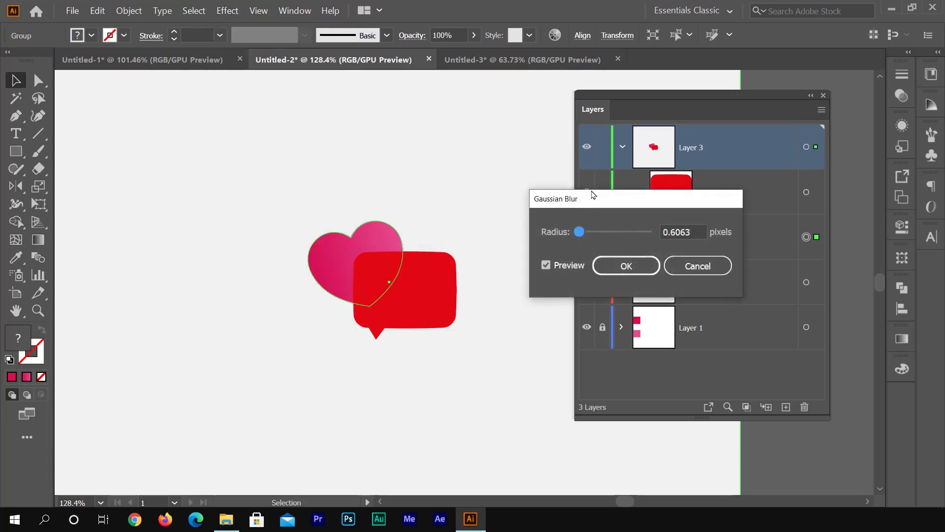
{"action": "left_click_drag", "start_coordinate": [608, 199], "coordinate": [550, 171]}
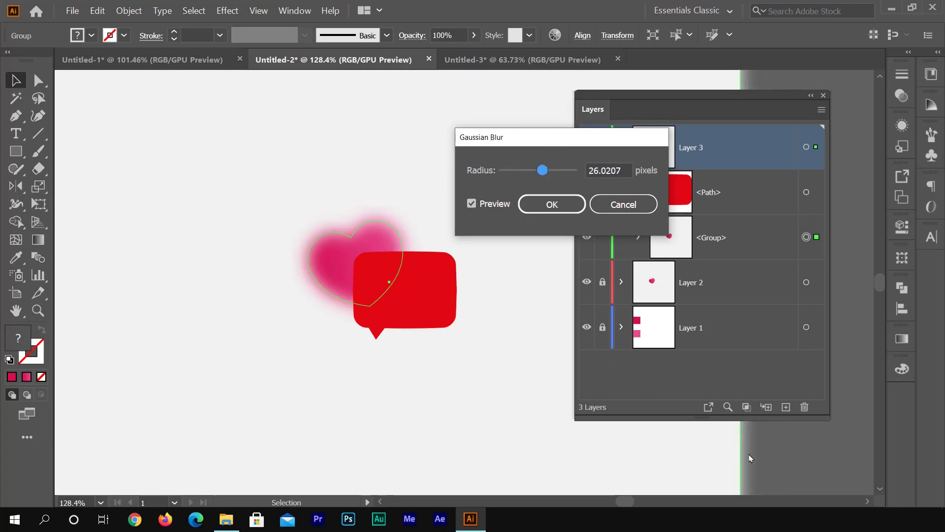
{"action": "left_click", "coordinate": [546, 205]}
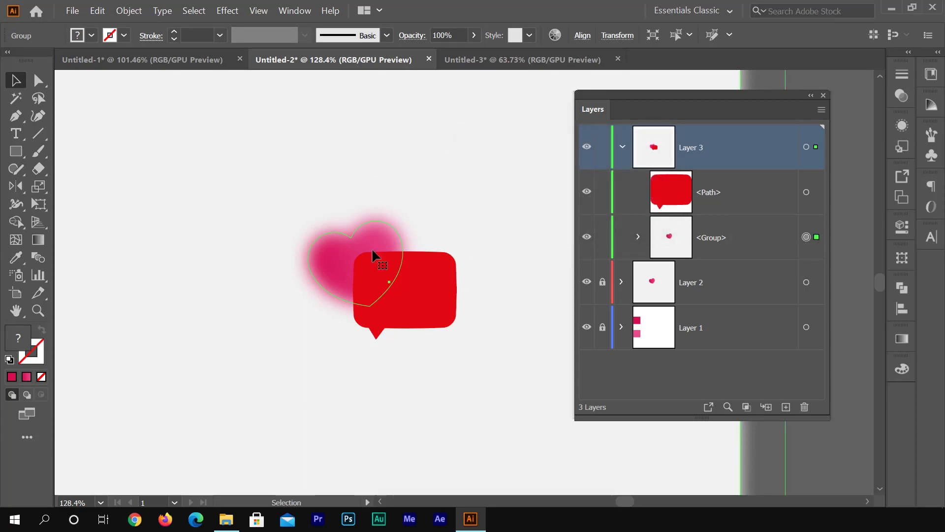
- Scale the speech bubble down slightly and reposition it over the lower-right part of the heart
{"action": "left_click", "coordinate": [761, 201]}
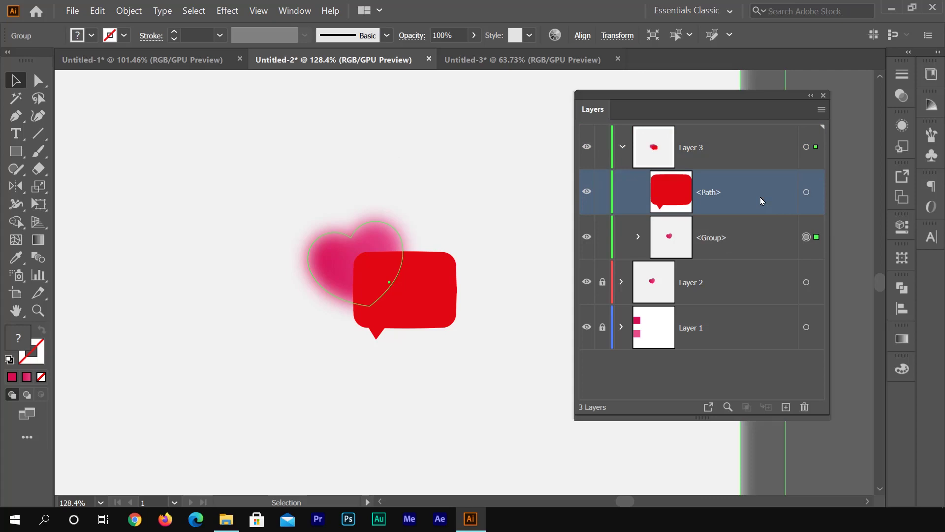
{"action": "left_click", "coordinate": [807, 192]}
{"action": "key", "text": "Up"}
{"action": "key", "text": "Up"}
{"action": "key", "text": "Up"}
{"action": "key", "text": "Up"}
{"action": "key", "text": "Up"}
{"action": "key", "text": "Up"}
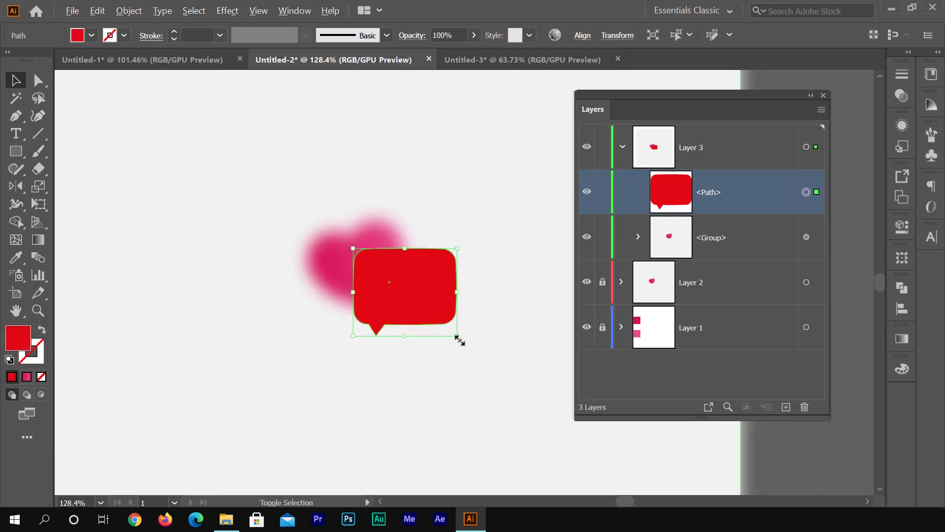
{"action": "mouse_move", "coordinate": [457, 336]}
{"action": "left_mouse_down"}
{"action": "mouse_move", "coordinate": [456, 323]}
{"action": "mouse_move", "coordinate": [468, 333]}
{"action": "mouse_move", "coordinate": [450, 333]}
{"action": "left_mouse_up"}
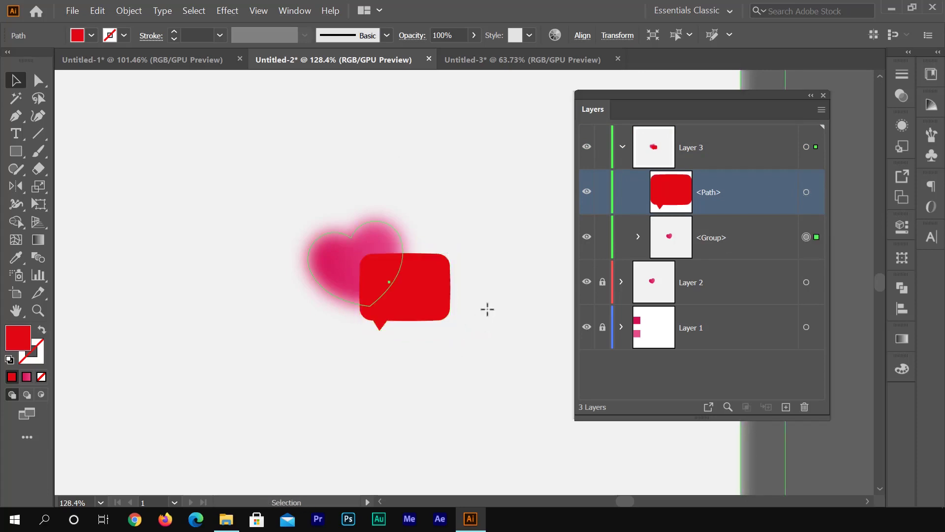
{"action": "left_click_drag", "start_coordinate": [428, 297], "coordinate": [542, 276]}
{"action": "key", "text": "ctrl+space"}
{"action": "left_click_drag", "start_coordinate": [467, 253], "coordinate": [459, 259]}
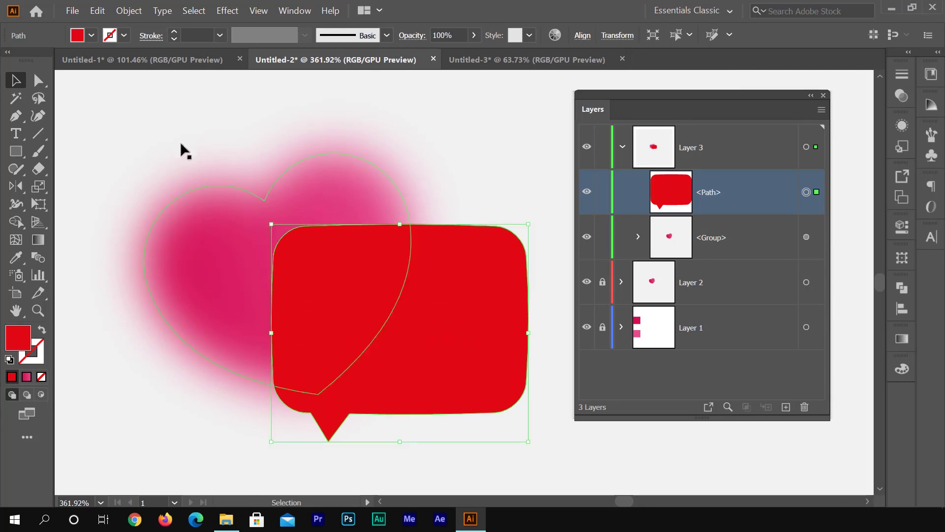
- Create a smaller inner copy of the speech bubble with Offset Path at -0.03 cm, using Miter joins and a miter limit of 4
{"action": "left_click", "coordinate": [136, 10]}
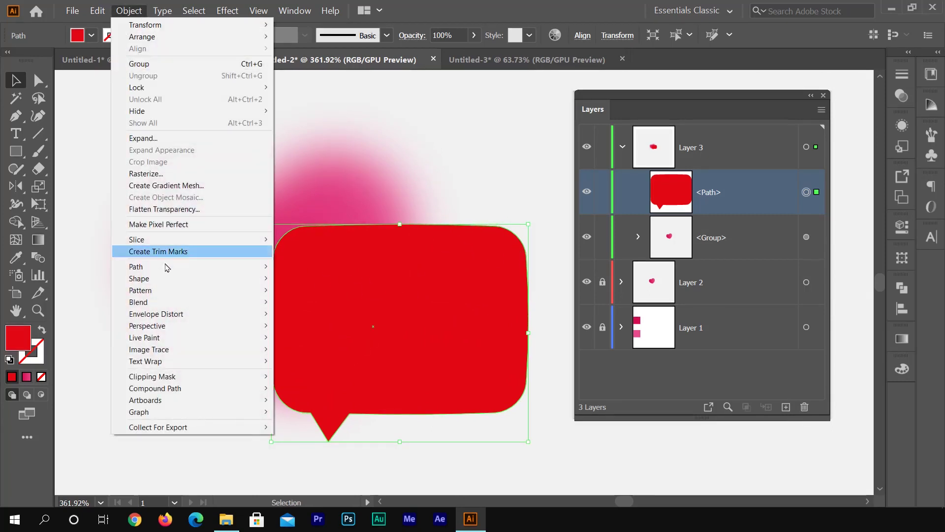
{"action": "mouse_move", "coordinate": [164, 266]}
{"action": "left_click", "coordinate": [310, 306]}
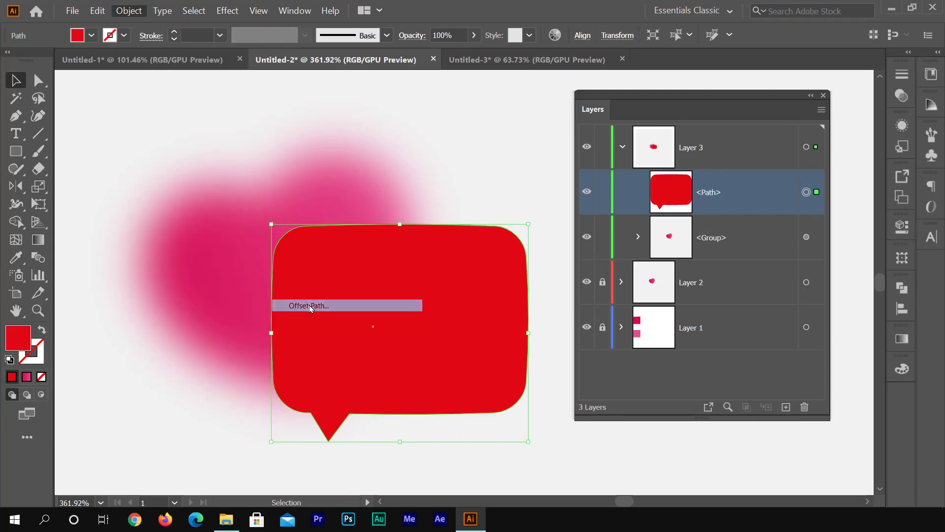
{"action": "left_click_drag", "start_coordinate": [535, 182], "coordinate": [564, 174]}
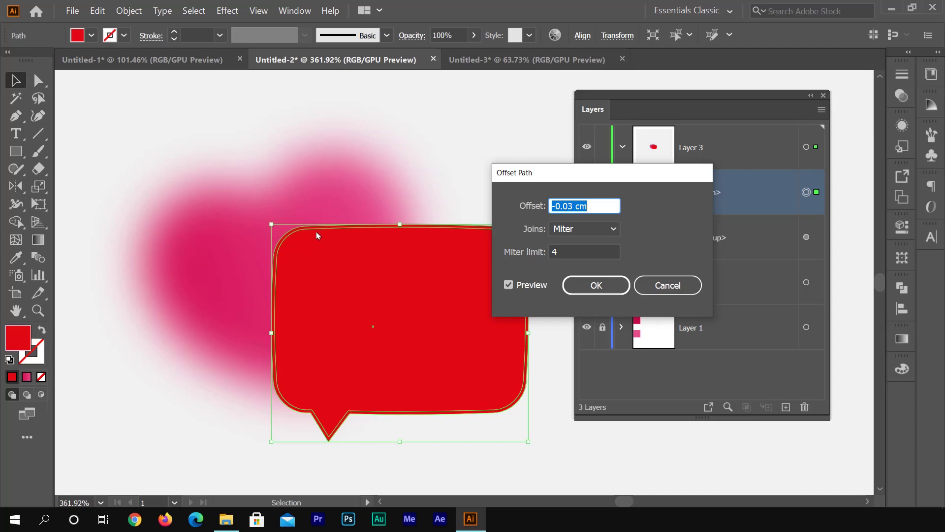
{"action": "left_click", "coordinate": [594, 282]}
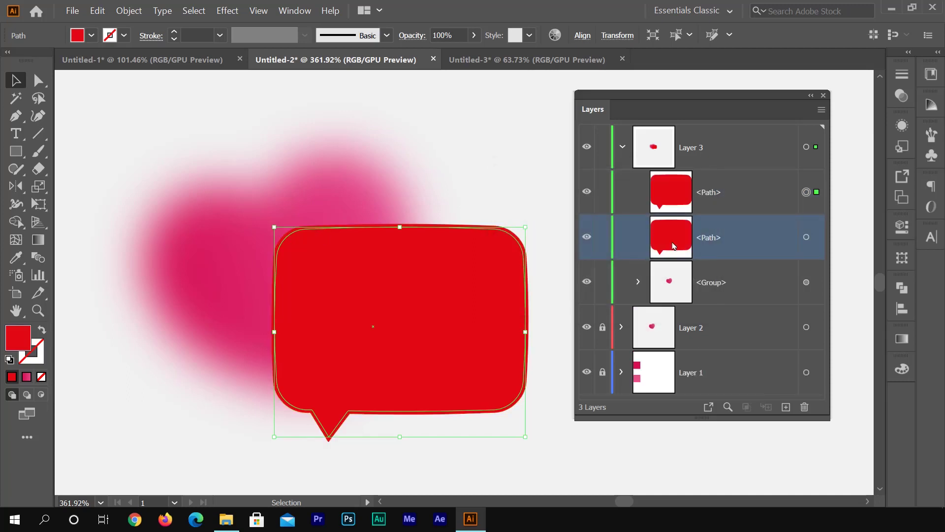
{"action": "left_click", "coordinate": [772, 187]}
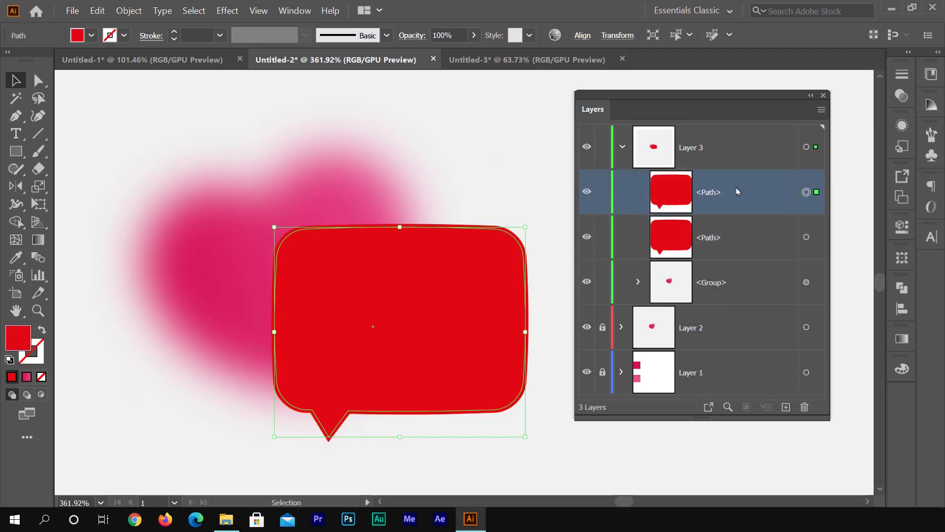
{"action": "key", "text": "ctrl+shift+a"}
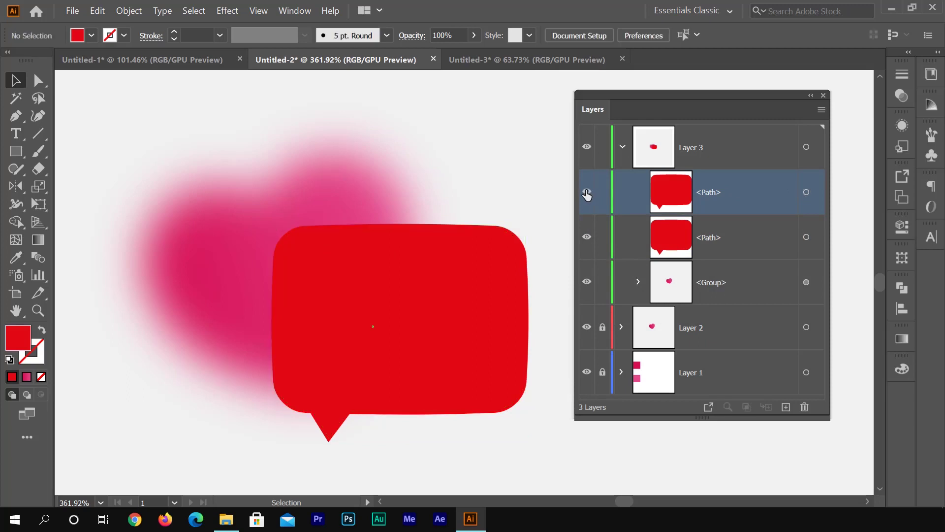
- Fill the larger, lower speech bubble path in Layer 3 with white
{"action": "left_click", "coordinate": [806, 238]}
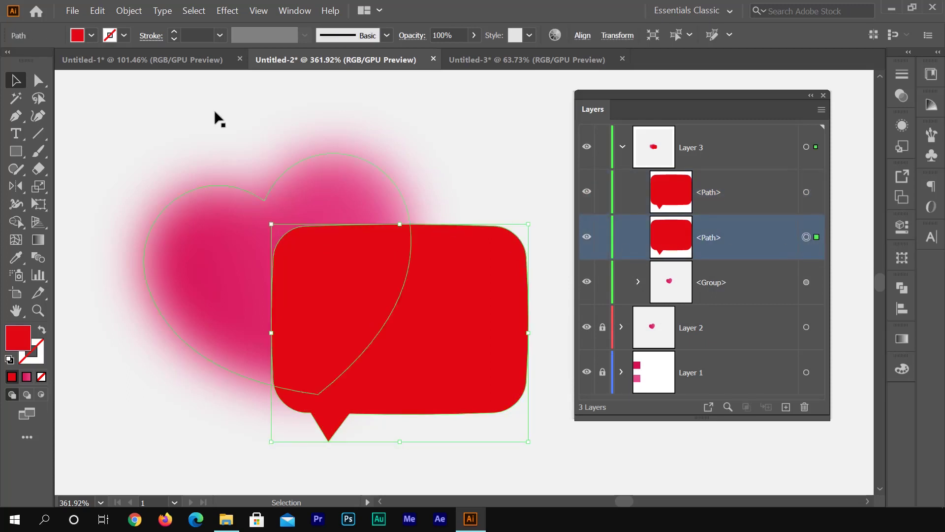
{"action": "left_click", "coordinate": [78, 35]}
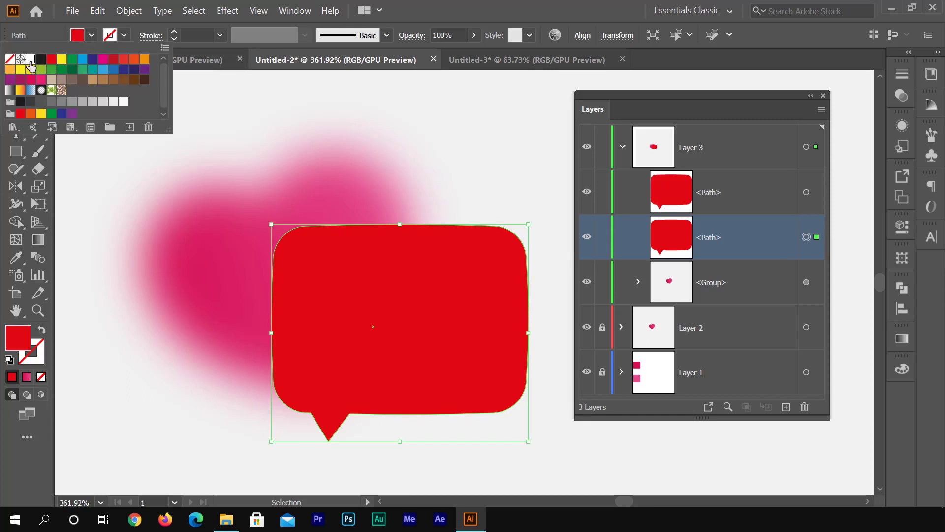
{"action": "left_click", "coordinate": [31, 58]}
{"action": "left_click", "coordinate": [806, 192]}
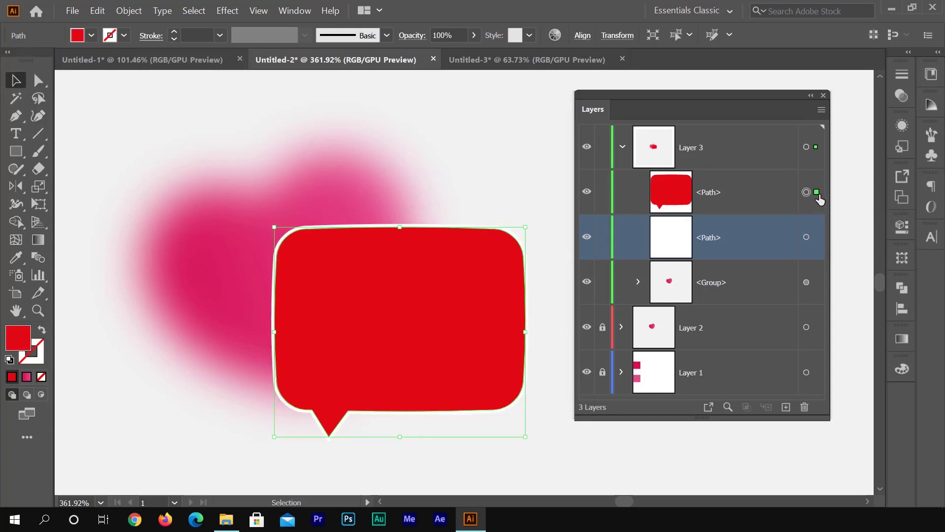
{"action": "left_click", "coordinate": [705, 192]}
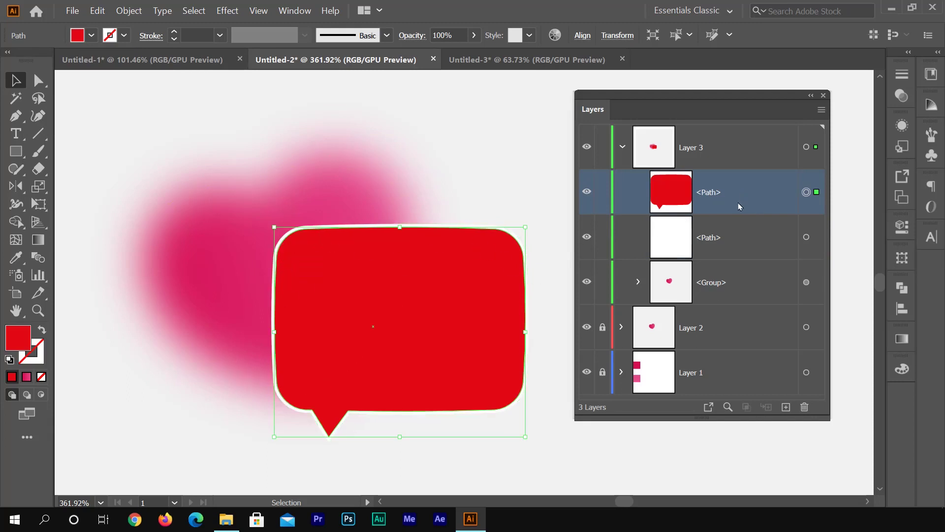
- Apply a linear gradient to the larger speech bubble path and make both of its color stops white
{"action": "left_click", "coordinate": [806, 237]}
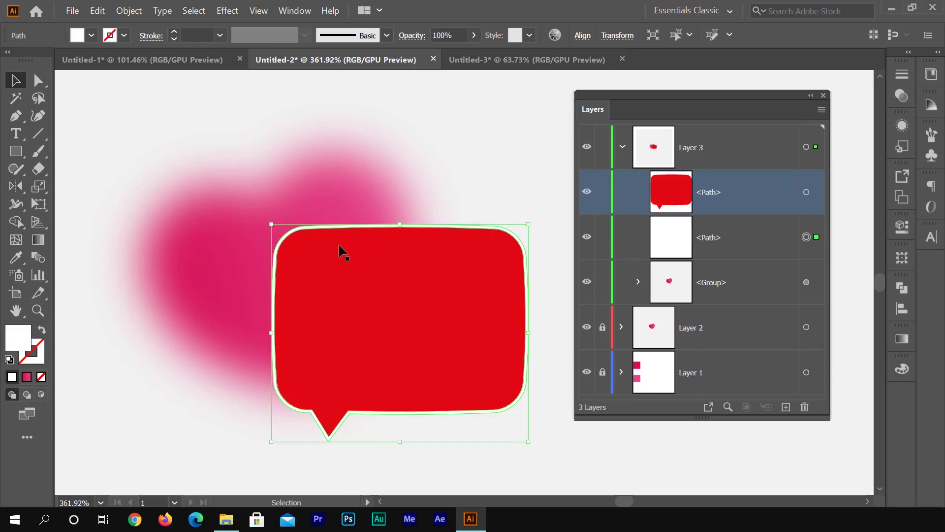
{"action": "left_click", "coordinate": [783, 240]}
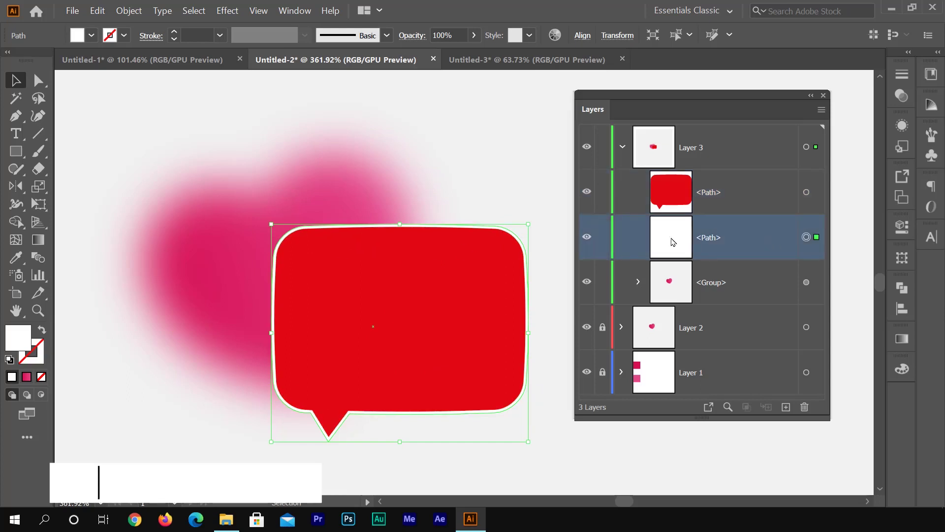
{"action": "left_click", "coordinate": [903, 340]}
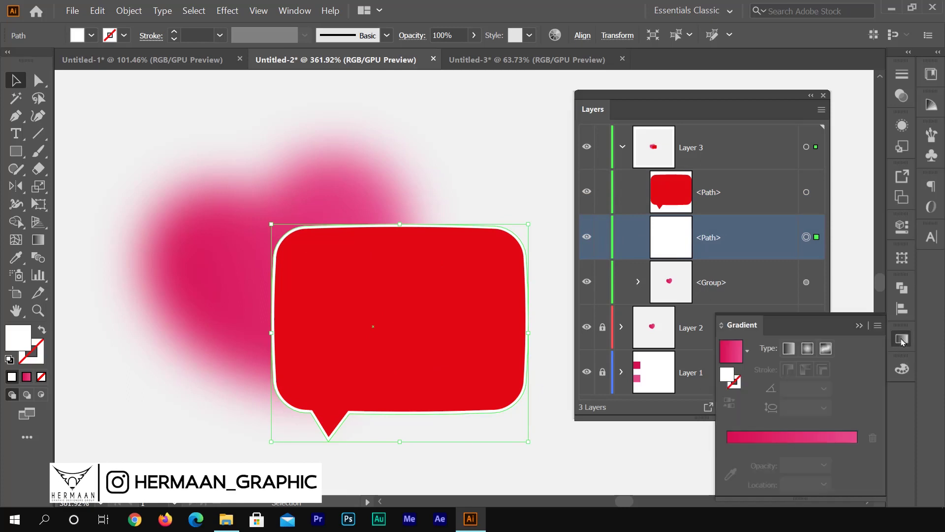
{"action": "left_click", "coordinate": [734, 356]}
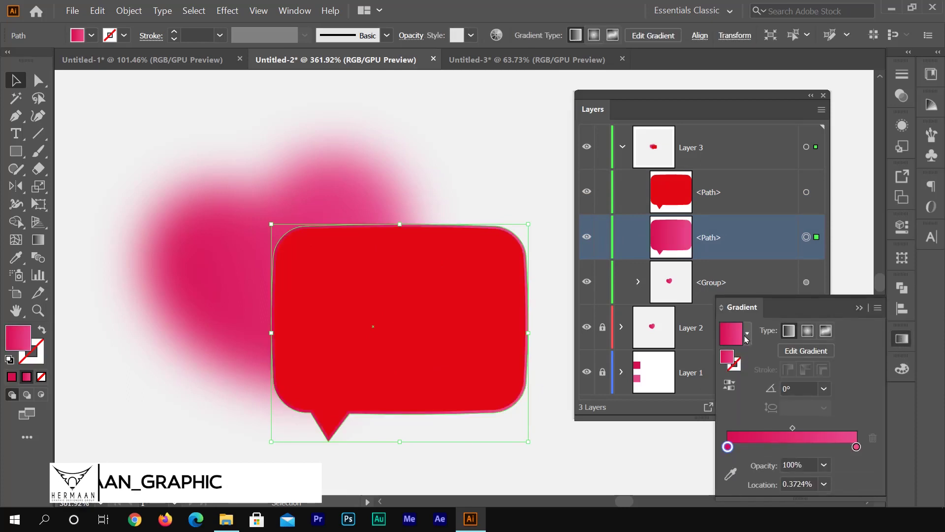
{"action": "double_click", "coordinate": [727, 446]}
{"action": "left_click", "coordinate": [688, 300]}
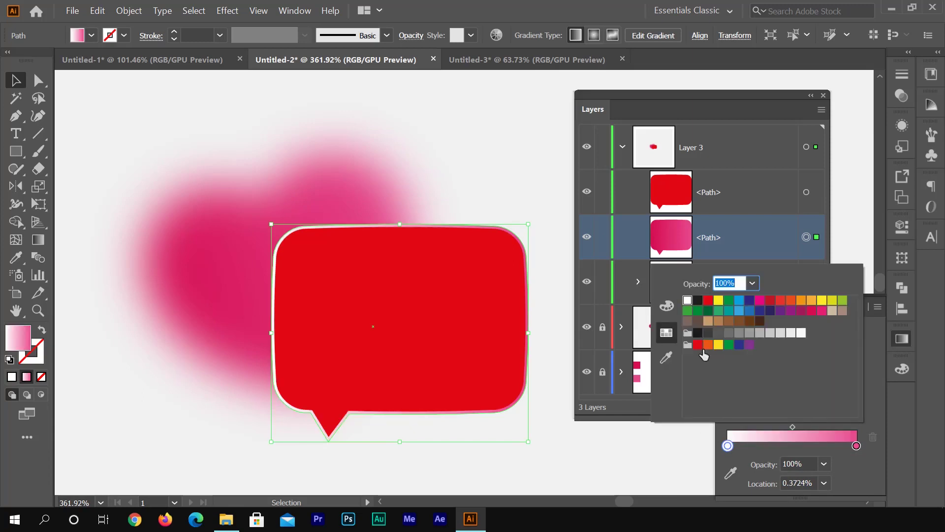
{"action": "left_click", "coordinate": [856, 445]}
{"action": "double_click", "coordinate": [856, 446]}
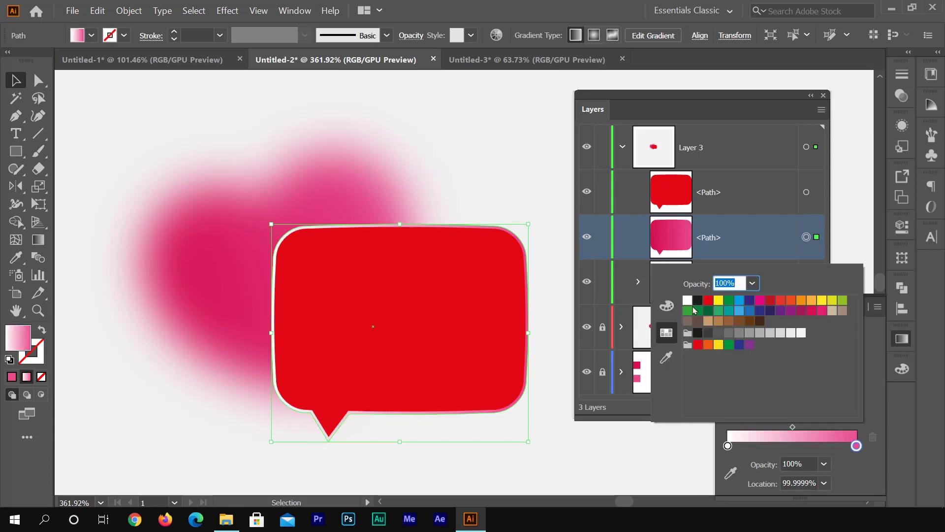
{"action": "left_click", "coordinate": [687, 301]}
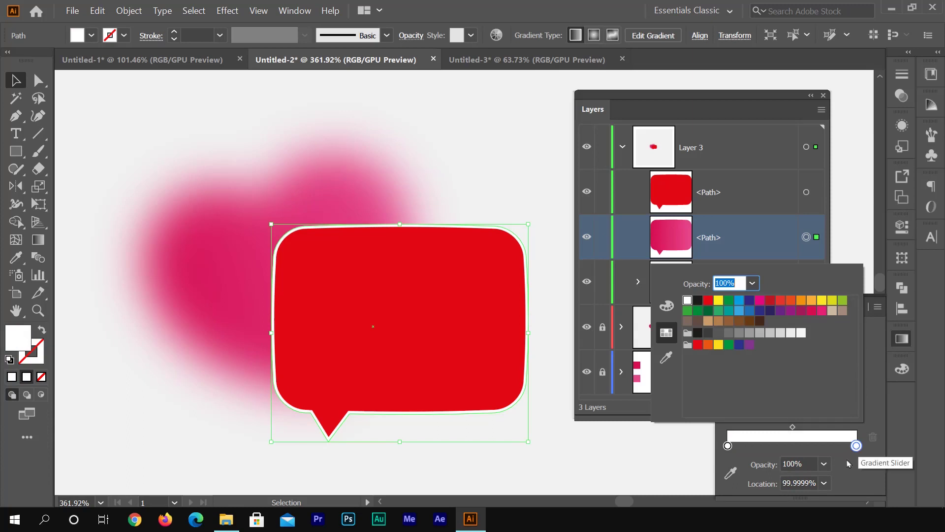
- Set the gradient's end stop to 0% opacity, its midpoint to about 44.7% and its angle to -45°
{"action": "left_click", "coordinate": [824, 464]}
{"action": "left_click", "coordinate": [824, 464]}
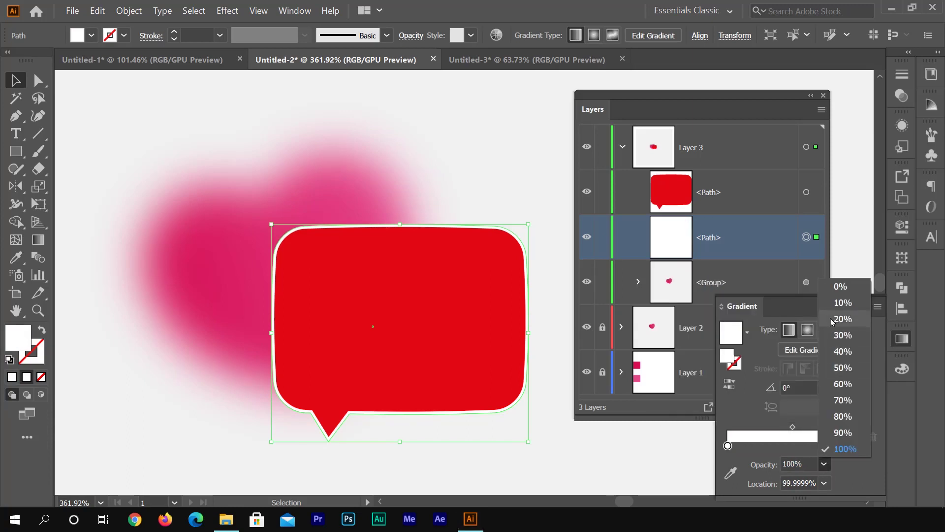
{"action": "left_click", "coordinate": [841, 286]}
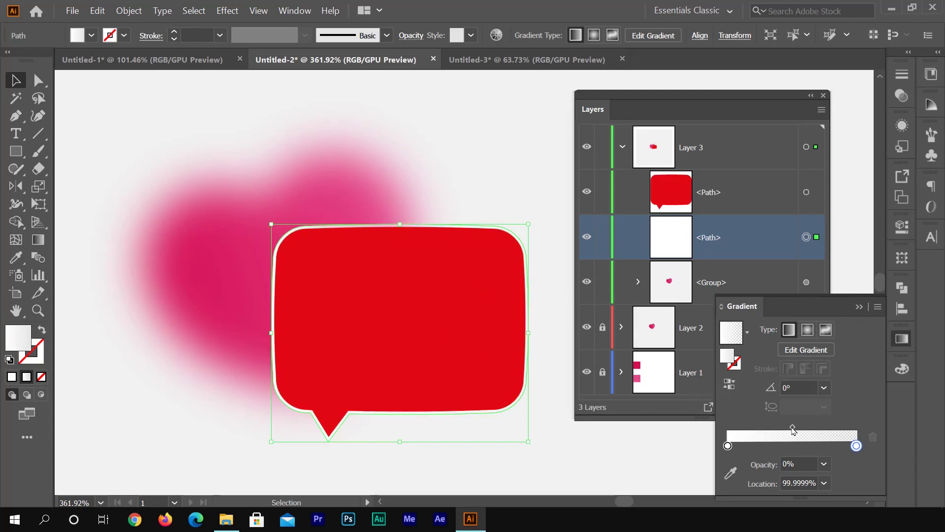
{"action": "left_click_drag", "start_coordinate": [793, 430], "coordinate": [786, 429]}
{"action": "left_click", "coordinate": [823, 387]}
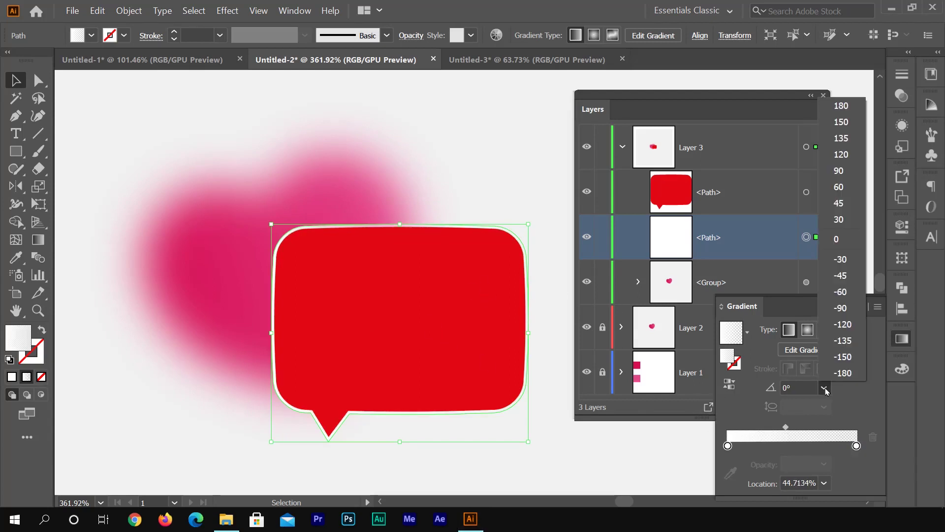
{"action": "left_click", "coordinate": [842, 276]}
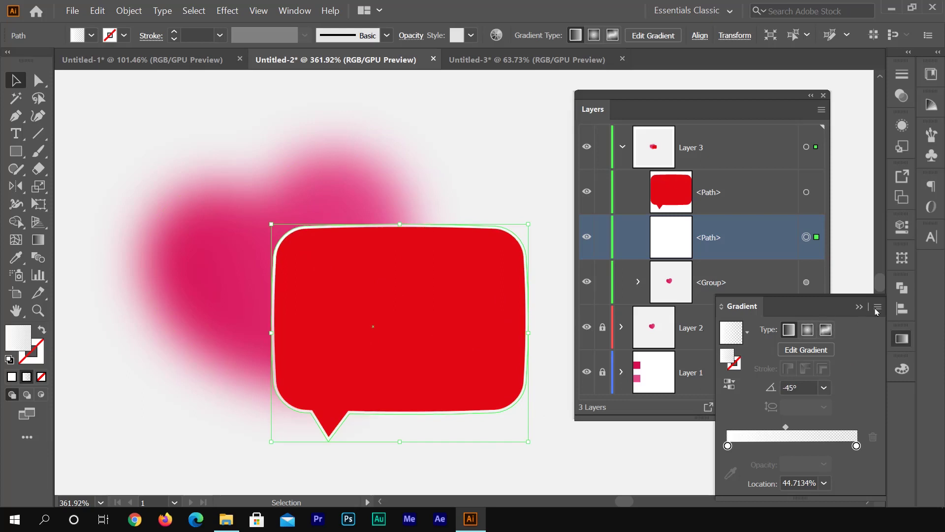
{"action": "left_click", "coordinate": [859, 306]}
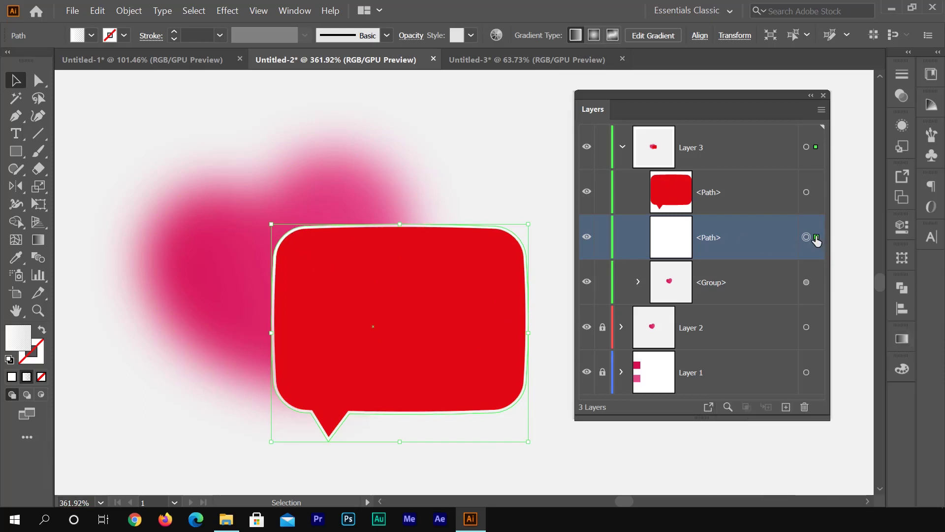
- Make a clipping mask from the smaller red speech bubble path and the blurred heart group in Layer 3
{"action": "left_click", "coordinate": [815, 192]}
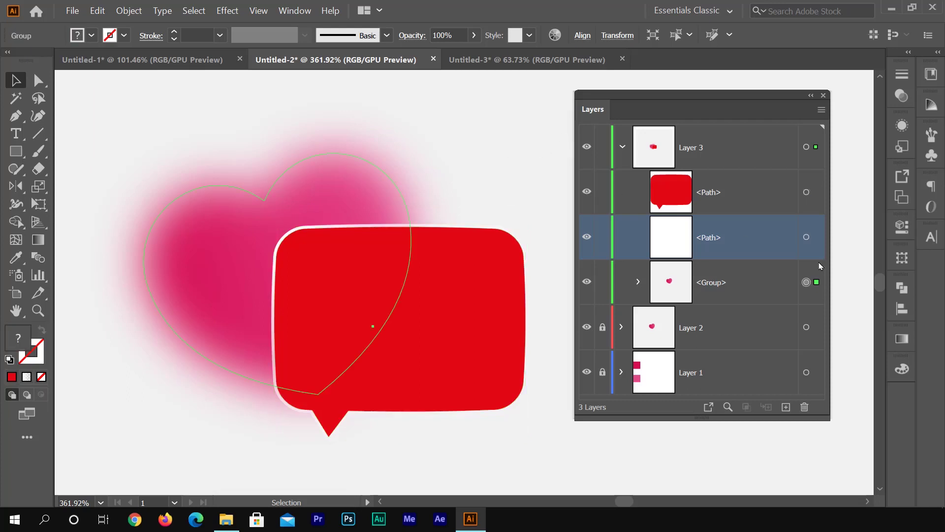
{"action": "left_click", "coordinate": [678, 192]}
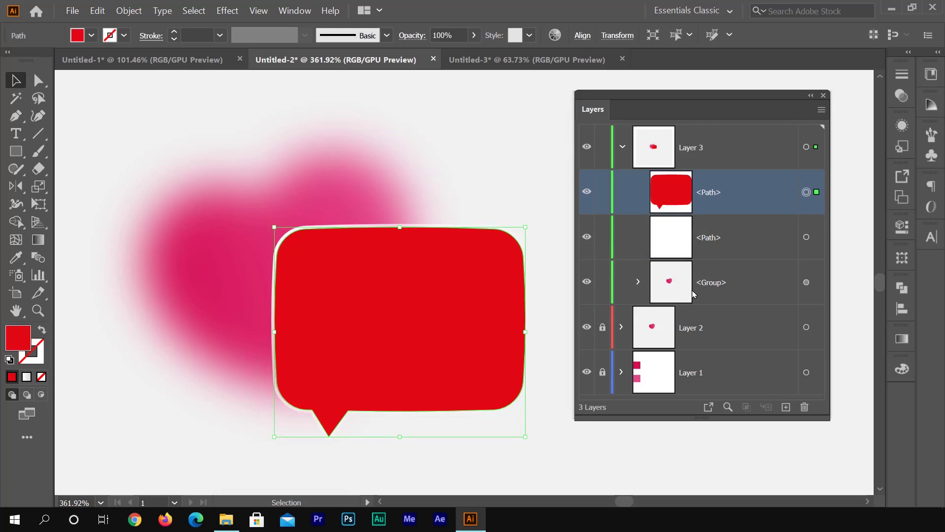
{"action": "left_click", "coordinate": [816, 288], "text": "shift"}
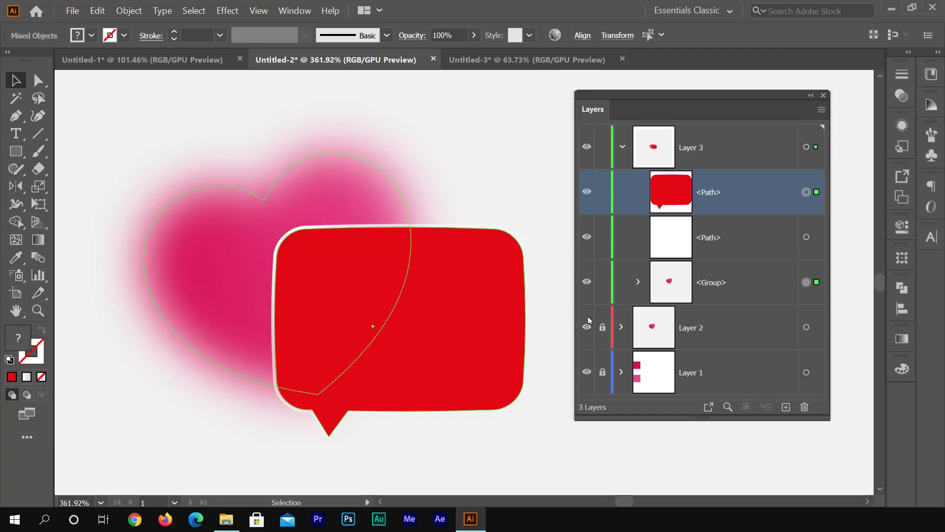
{"action": "right_click", "coordinate": [357, 264]}
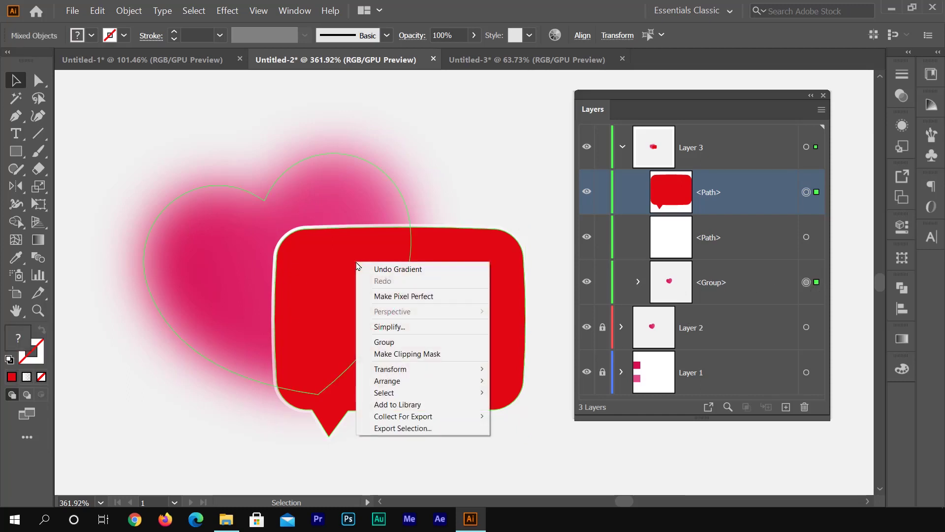
{"action": "left_click", "coordinate": [397, 355]}
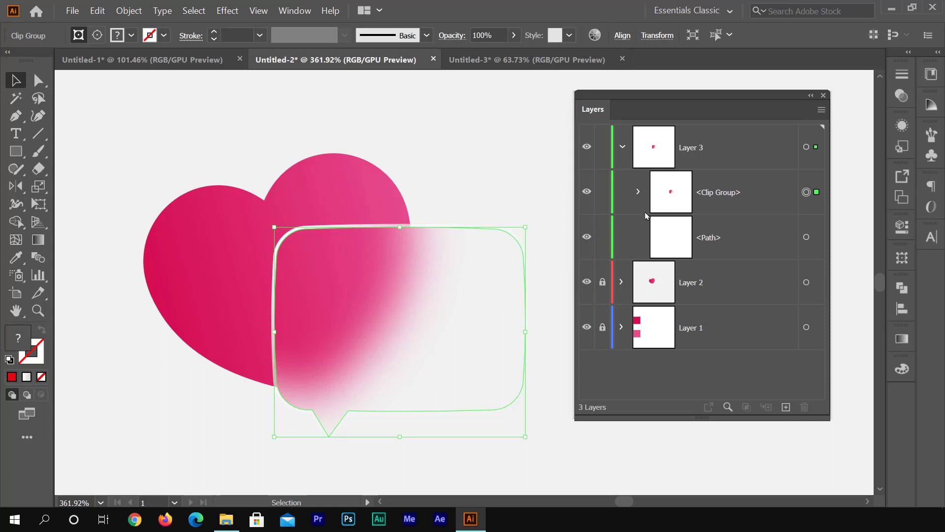
- Set the Gaussian Blur radius of the heart group inside the clip group to about 17.34 pixels
{"action": "left_click", "coordinate": [639, 192]}
{"action": "scroll", "coordinate": [818, 240], "scroll_direction": "down", "scroll_amount": 1}
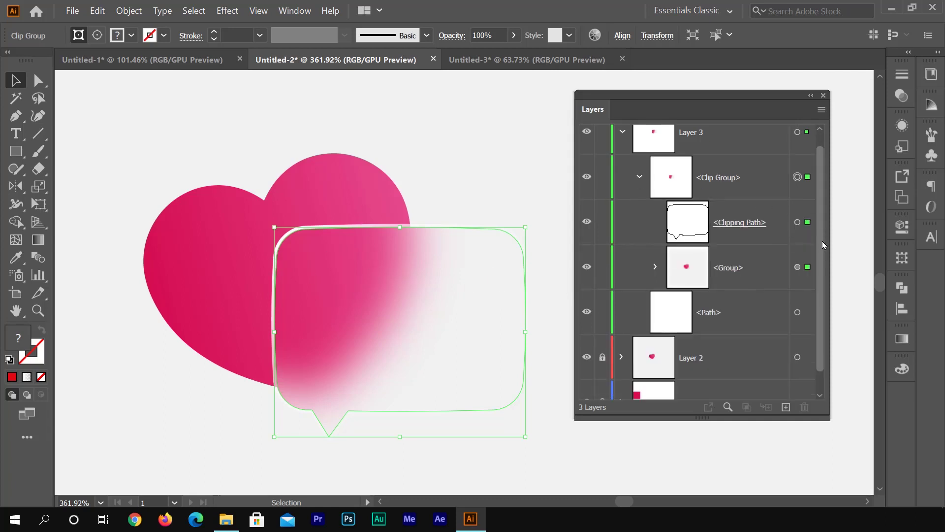
{"action": "left_click", "coordinate": [807, 267]}
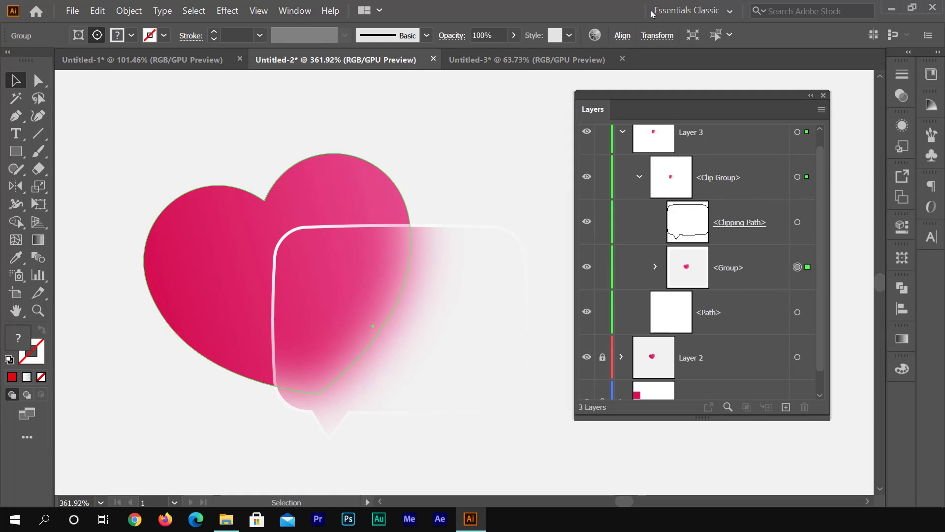
{"action": "left_click", "coordinate": [902, 125]}
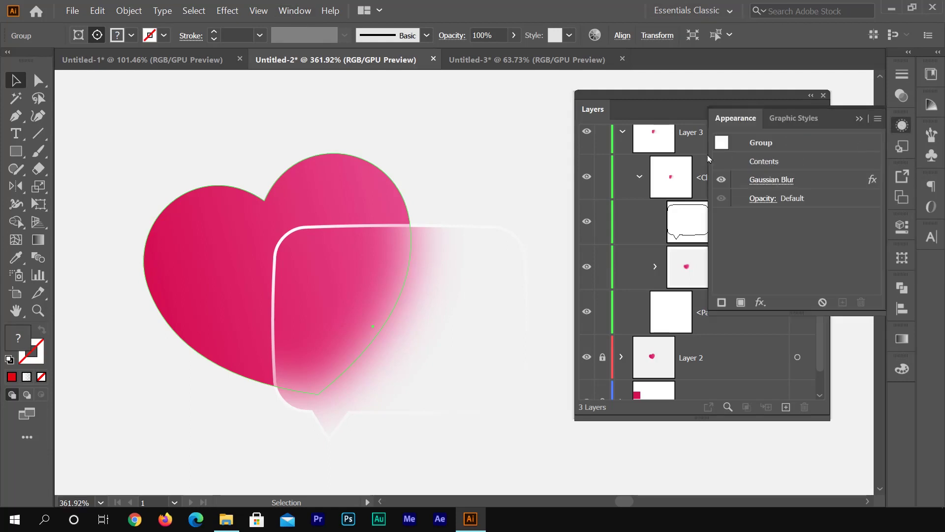
{"action": "left_click", "coordinate": [763, 181]}
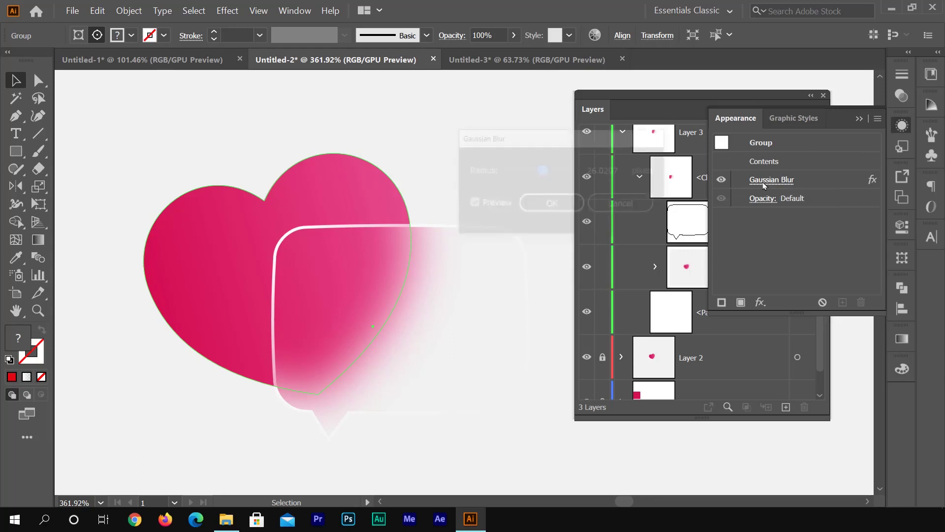
{"action": "mouse_move", "coordinate": [542, 170]}
{"action": "left_mouse_down"}
{"action": "mouse_move", "coordinate": [553, 170]}
{"action": "mouse_move", "coordinate": [541, 177]}
{"action": "left_mouse_up"}
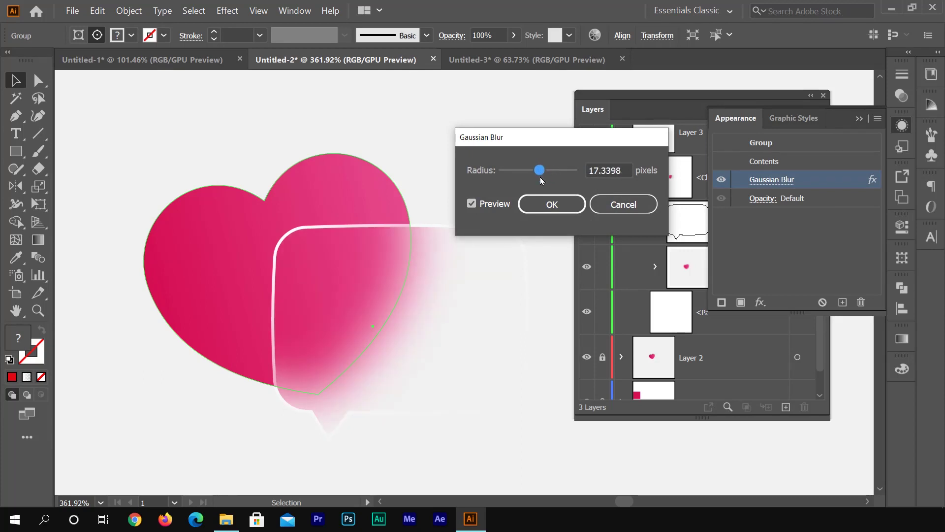
{"action": "left_click", "coordinate": [552, 205]}
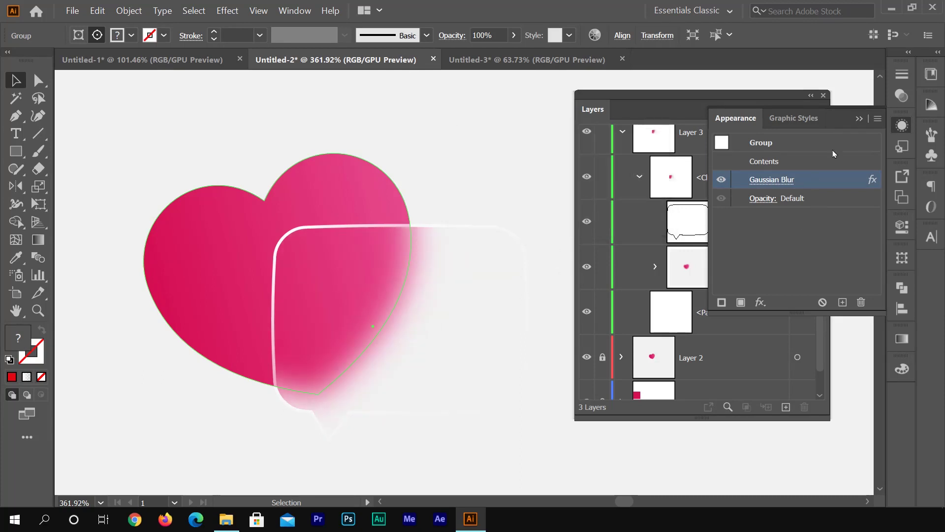
{"action": "left_click", "coordinate": [859, 119]}
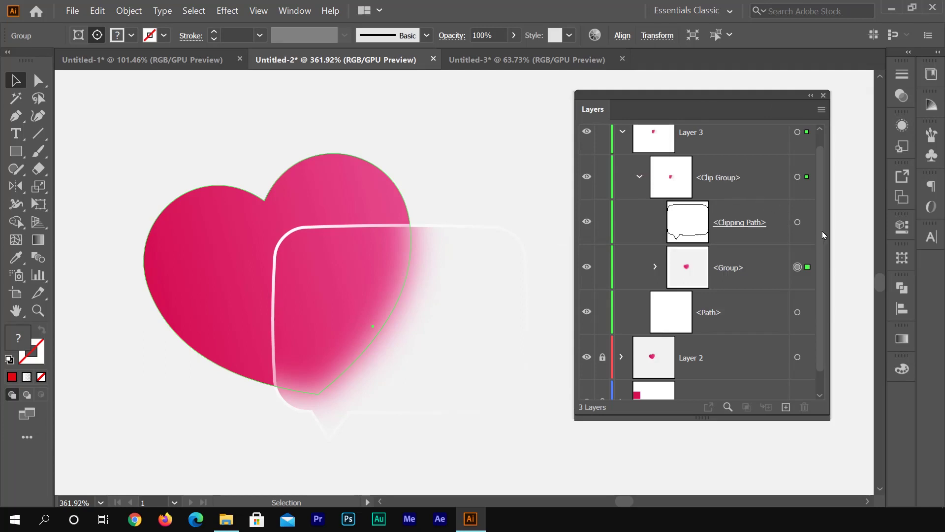
- Move the clipping path and the larger speech bubble path together around the heart, ending over the heart's lower-right part
{"action": "left_click_drag", "start_coordinate": [821, 205], "coordinate": [821, 195]}
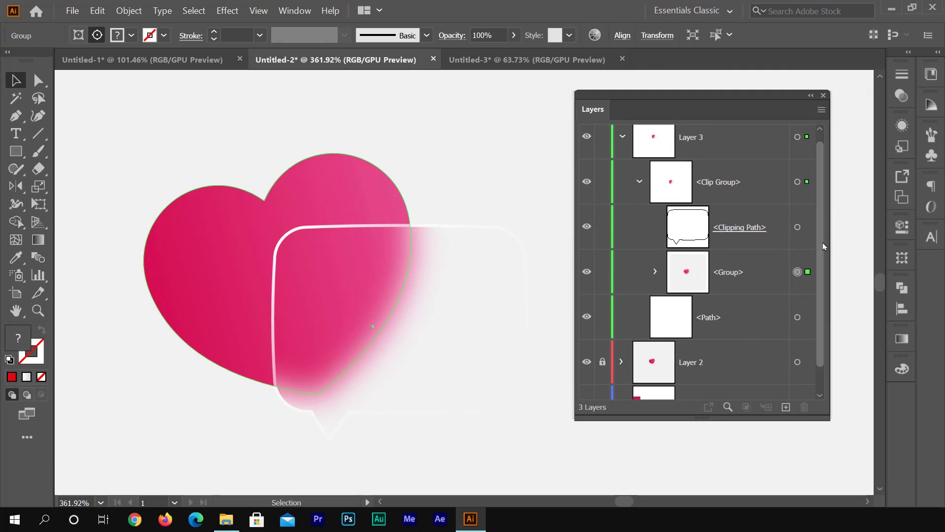
{"action": "left_click", "coordinate": [808, 227]}
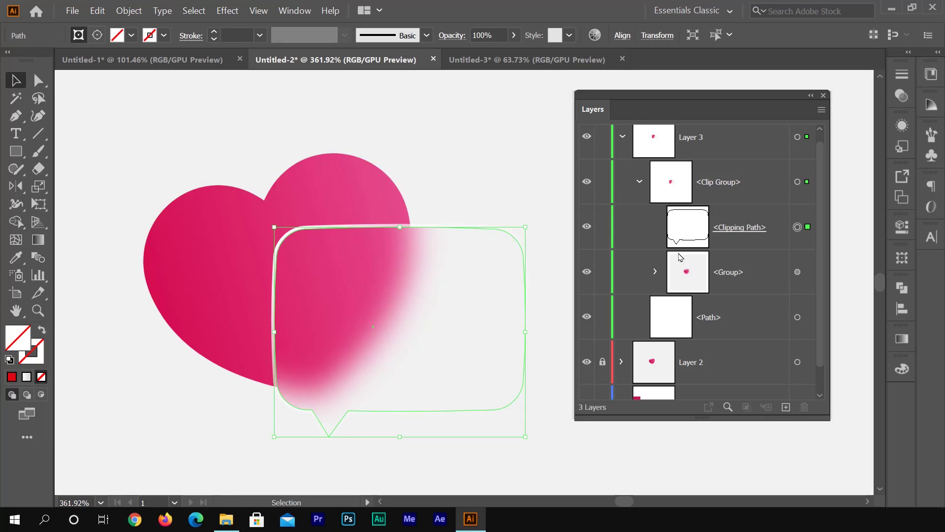
{"action": "left_click", "coordinate": [640, 182]}
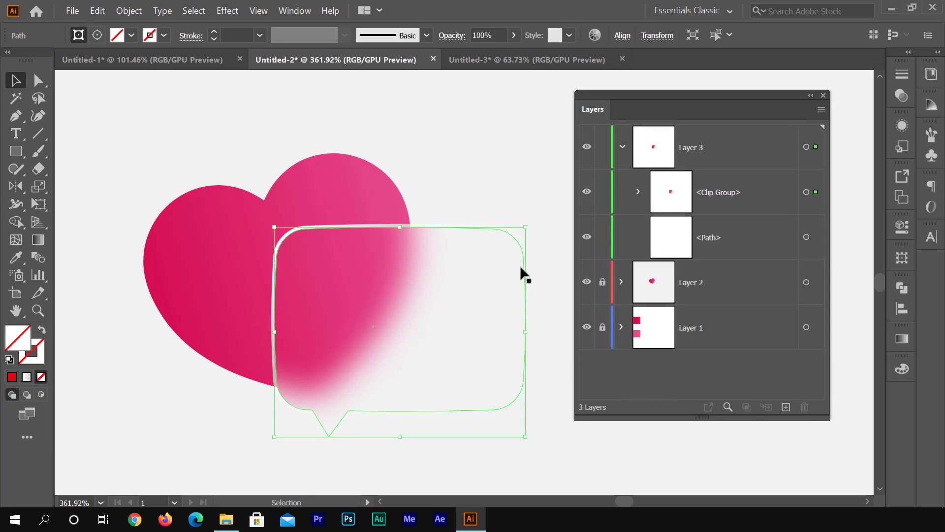
{"action": "left_click", "coordinate": [639, 192]}
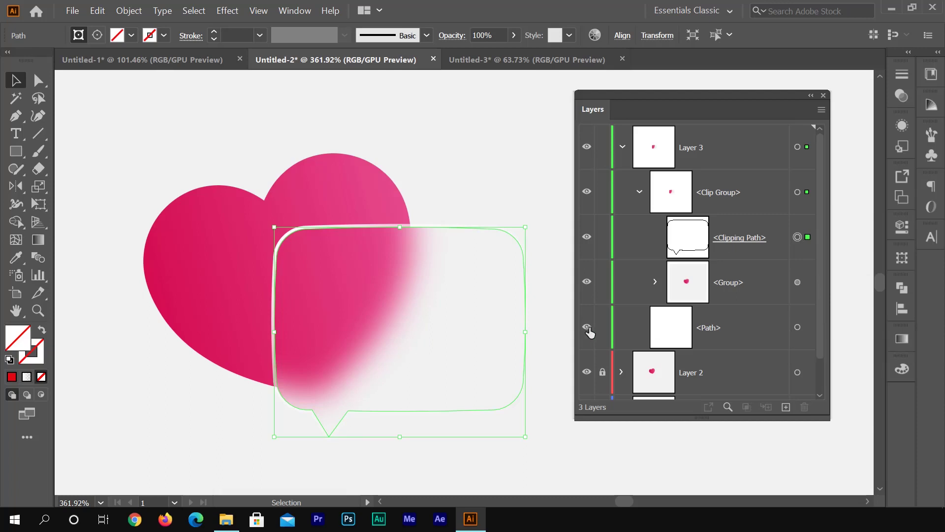
{"action": "left_click", "coordinate": [808, 328], "text": "shift"}
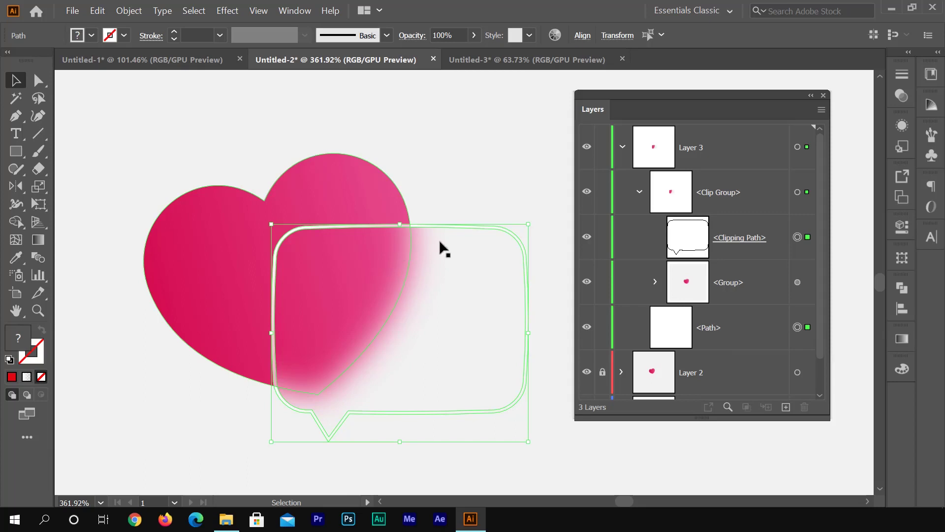
{"action": "key", "text": "shift+Left"}
{"action": "key", "text": "shift+Left"}
{"action": "key", "text": "shift+Left"}
{"action": "key", "text": "shift+Left"}
{"action": "key", "text": "shift+Left"}
{"action": "key", "text": "shift+Left"}
{"action": "key", "text": "shift+Left"}
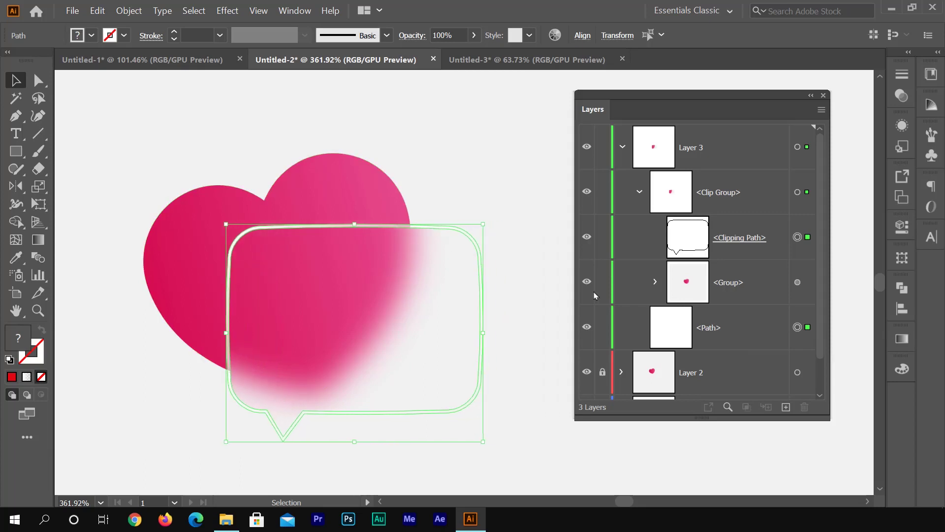
{"action": "key", "text": "shift+Left"}
{"action": "key", "text": "shift+Left"}
{"action": "key", "text": "shift+Left"}
{"action": "key", "text": "shift+Left"}
{"action": "key", "text": "shift+Up"}
{"action": "key", "text": "shift+Up"}
{"action": "key", "text": "shift+Up"}
{"action": "key", "text": "shift+Up"}
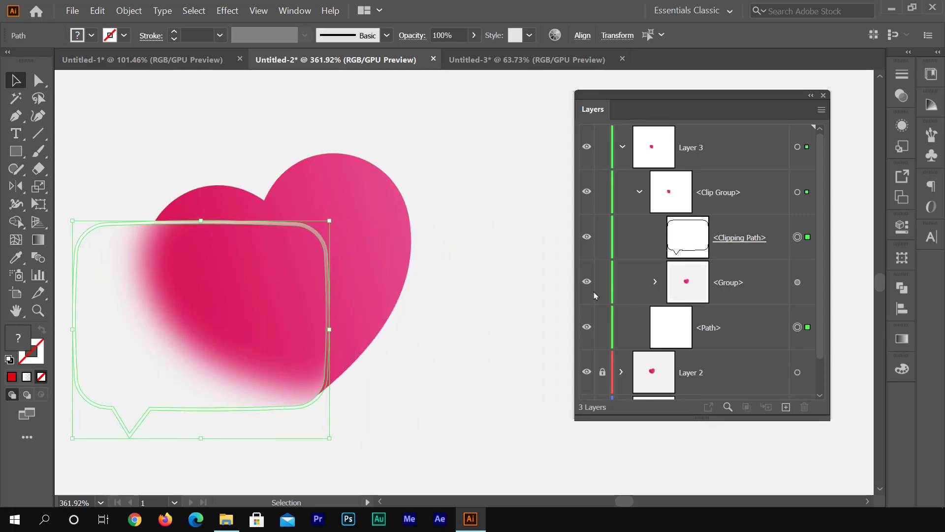
{"action": "key", "text": "Up"}
{"action": "key", "text": "Up"}
{"action": "key", "text": "Up"}
{"action": "key", "text": "Up"}
{"action": "key", "text": "Up"}
{"action": "key", "text": "Up"}
{"action": "key", "text": "Up"}
{"action": "key", "text": "Up"}
{"action": "key", "text": "Up"}
{"action": "key", "text": "Up"}
{"action": "key", "text": "Up"}
{"action": "key", "text": "Up"}
{"action": "key", "text": "Up"}
{"action": "key", "text": "Up"}
{"action": "key", "text": "Up"}
{"action": "key", "text": "Up"}
{"action": "key", "text": "Right"}
{"action": "key", "text": "Right"}
{"action": "key", "text": "Right"}
{"action": "key", "text": "Right"}
{"action": "key", "text": "Right"}
{"action": "key", "text": "Right"}
{"action": "key", "text": "Right"}
{"action": "key", "text": "Right"}
{"action": "key", "text": "Right"}
{"action": "key", "text": "Right"}
{"action": "key", "text": "Right"}
{"action": "key", "text": "Right"}
{"action": "key", "text": "Right"}
{"action": "key", "text": "Right"}
{"action": "key", "text": "Right"}
{"action": "key", "text": "Right"}
{"action": "key", "text": "Right"}
{"action": "key", "text": "Right"}
{"action": "key", "text": "Right"}
{"action": "key", "text": "Right"}
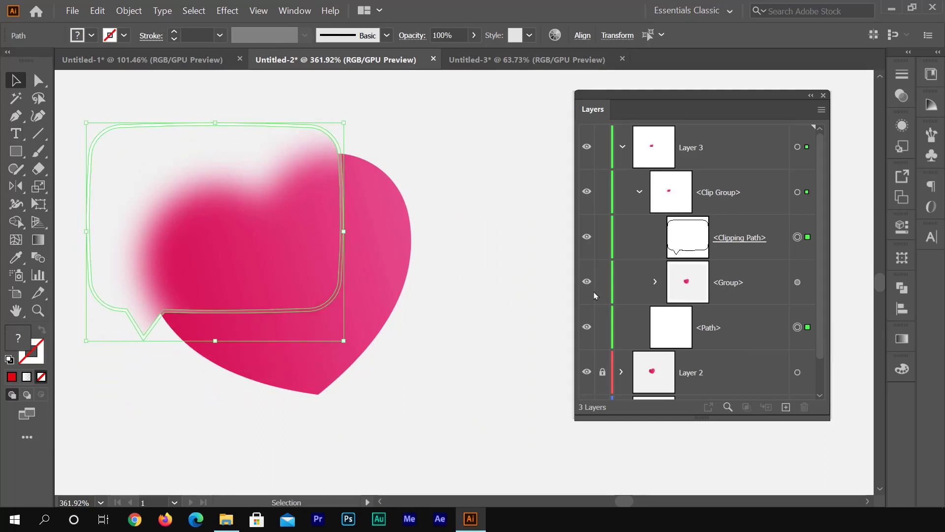
{"action": "key", "text": "Right"}
{"action": "key", "text": "Right"}
{"action": "key", "text": "Right"}
{"action": "key", "text": "Right"}
{"action": "key", "text": "Right"}
{"action": "key", "text": "Right"}
{"action": "key", "text": "Right"}
{"action": "key", "text": "Right"}
{"action": "key", "text": "Right"}
{"action": "key", "text": "Right"}
{"action": "key", "text": "Right"}
{"action": "key", "text": "Right"}
{"action": "key", "text": "Right"}
{"action": "key", "text": "Right"}
{"action": "key", "text": "Right"}
{"action": "key", "text": "Right"}
{"action": "key", "text": "Right"}
{"action": "key", "text": "Right"}
{"action": "key", "text": "Right"}
{"action": "key", "text": "Right"}
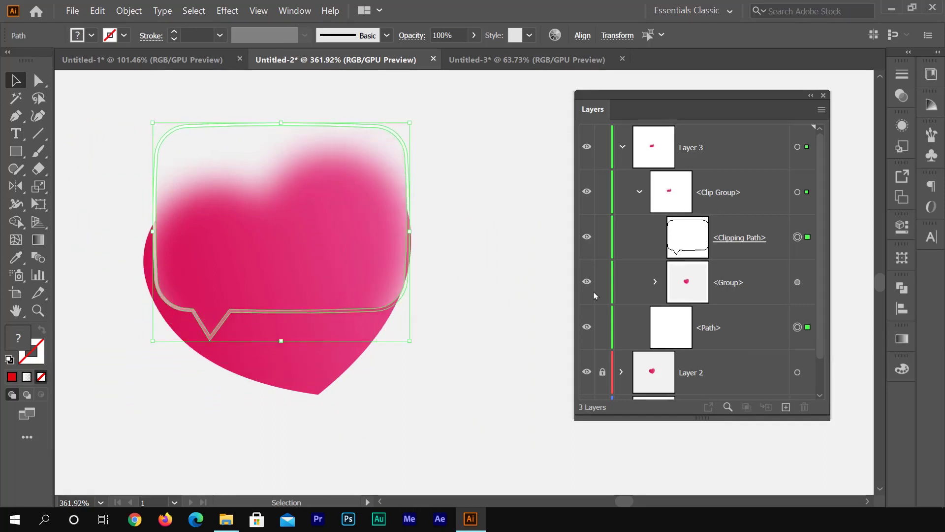
{"action": "key", "text": "Down"}
{"action": "key", "text": "Down"}
{"action": "key", "text": "Down"}
{"action": "key", "text": "Down"}
{"action": "key", "text": "Down"}
{"action": "key", "text": "Down"}
{"action": "key", "text": "Down"}
{"action": "key", "text": "Down"}
{"action": "key", "text": "Down"}
{"action": "key", "text": "Down"}
{"action": "key", "text": "Down"}
{"action": "key", "text": "Down"}
{"action": "key", "text": "Down"}
{"action": "key", "text": "Down"}
{"action": "key", "text": "Down"}
{"action": "key", "text": "Down"}
{"action": "key", "text": "Down"}
{"action": "key", "text": "Down"}
{"action": "key", "text": "Down"}
{"action": "key", "text": "Down"}
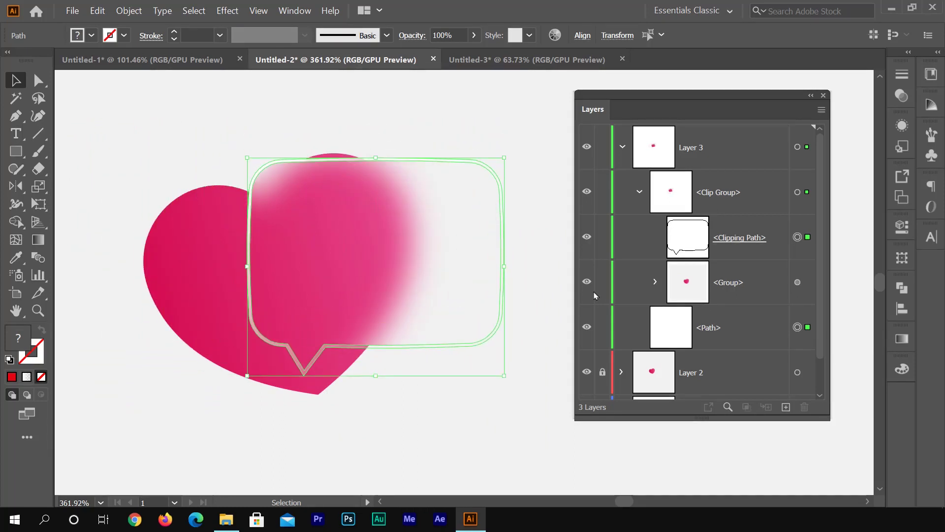
{"action": "key", "text": "Up"}
{"action": "key", "text": "Up"}
{"action": "key", "text": "Up"}
{"action": "key", "text": "Up"}
{"action": "key", "text": "Up"}
{"action": "key", "text": "Up"}
{"action": "key", "text": "Up"}
{"action": "key", "text": "Up"}
{"action": "key", "text": "Up"}
{"action": "key", "text": "Up"}
{"action": "key", "text": "Up"}
{"action": "key", "text": "Up"}
{"action": "key", "text": "Up"}
{"action": "key", "text": "Up"}
{"action": "key", "text": "Up"}
{"action": "key", "text": "Up"}
{"action": "key", "text": "Up"}
{"action": "key", "text": "Up"}
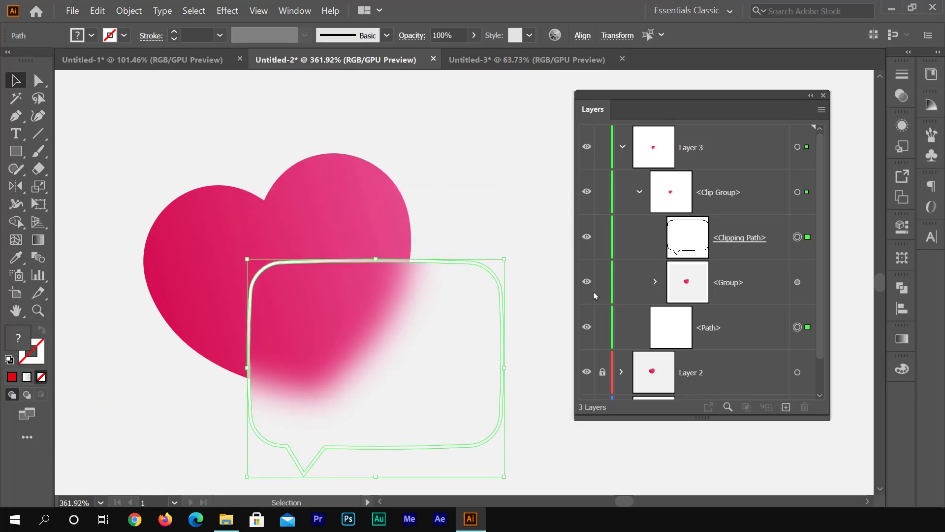
{"action": "key", "text": "Right"}
{"action": "key", "text": "Right"}
{"action": "key", "text": "Right"}
{"action": "key", "text": "Right"}
{"action": "key", "text": "Right"}
{"action": "key", "text": "Right"}
{"action": "key", "text": "Right"}
{"action": "key", "text": "Right"}
{"action": "key", "text": "Right"}
{"action": "key", "text": "Right"}
{"action": "key", "text": "Right"}
{"action": "key", "text": "Right"}
{"action": "key", "text": "Right"}
{"action": "key", "text": "Right"}
{"action": "key", "text": "Right"}
{"action": "key", "text": "Right"}
{"action": "key", "text": "Right"}
{"action": "key", "text": "Right"}
{"action": "key", "text": "Down"}
{"action": "key", "text": "Down"}
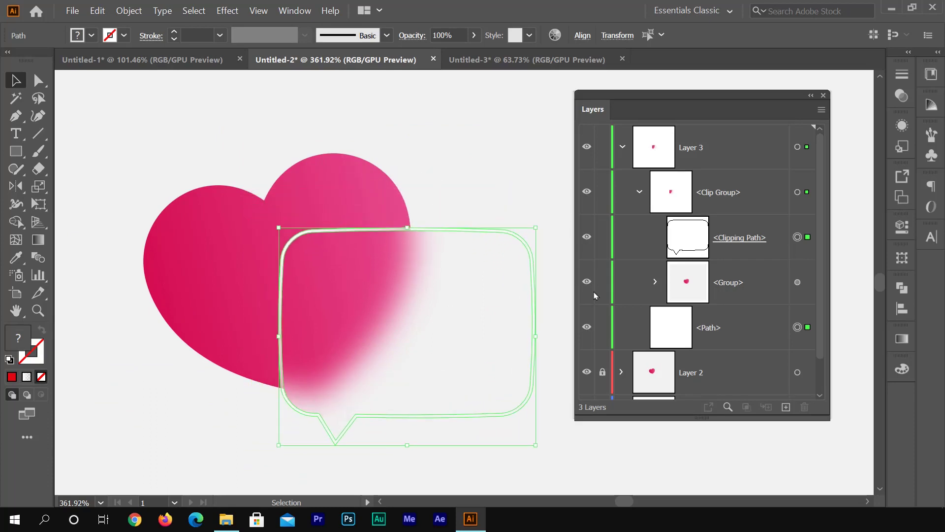
- Nudge the clipping path and the larger speech bubble path together to sit slightly further left over the heart's lower-right part
{"action": "key", "text": "Left"}
{"action": "key", "text": "Left"}
{"action": "key", "text": "Left"}
{"action": "key", "text": "Left"}
{"action": "key", "text": "Left"}
{"action": "key", "text": "Left"}
{"action": "key", "text": "Down"}
{"action": "key", "text": "Left"}
{"action": "key", "text": "Left"}
{"action": "key", "text": "Left"}
{"action": "key", "text": "Left"}
{"action": "key", "text": "Left"}
{"action": "key", "text": "Left"}
{"action": "key", "text": "Down"}
{"action": "key", "text": "Left"}
{"action": "key", "text": "Left"}
{"action": "key", "text": "Left"}
{"action": "key", "text": "Left"}
{"action": "key", "text": "Left"}
{"action": "key", "text": "Left"}
{"action": "key", "text": "Left"}
{"action": "key", "text": "Left"}
{"action": "key", "text": "Left"}
{"action": "key", "text": "Left"}
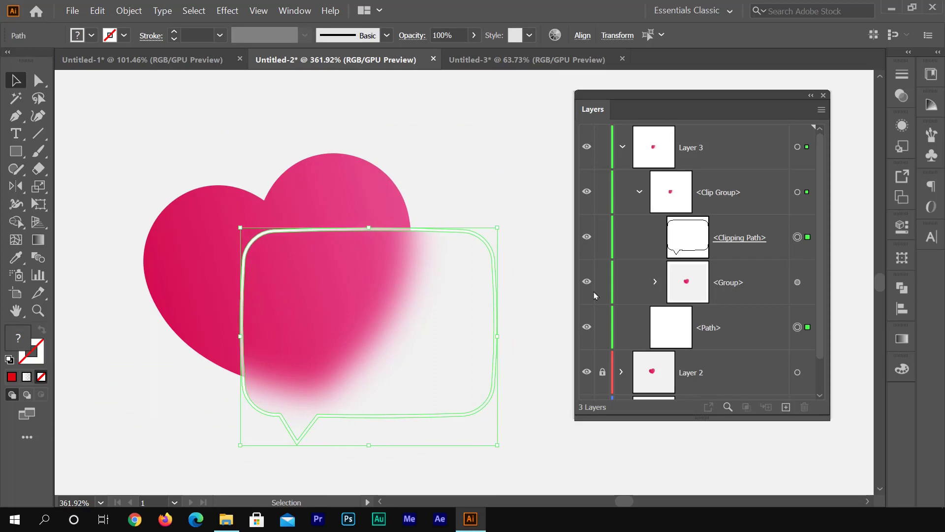
{"action": "key", "text": "Right"}
{"action": "key", "text": "Right"}
{"action": "key", "text": "Right"}
{"action": "key", "text": "Right"}
{"action": "key", "text": "Right"}
{"action": "key", "text": "Right"}
{"action": "key", "text": "Right"}
{"action": "key", "text": "Right"}
{"action": "key", "text": "Left"}
{"action": "key", "text": "Left"}
{"action": "key", "text": "Left"}
{"action": "key", "text": "Left"}
{"action": "key", "text": "Left"}
{"action": "key", "text": "Left"}
{"action": "key", "text": "Left"}
{"action": "key", "text": "Left"}
{"action": "key", "text": "Left"}
{"action": "key", "text": "Left"}
{"action": "key", "text": "Left"}
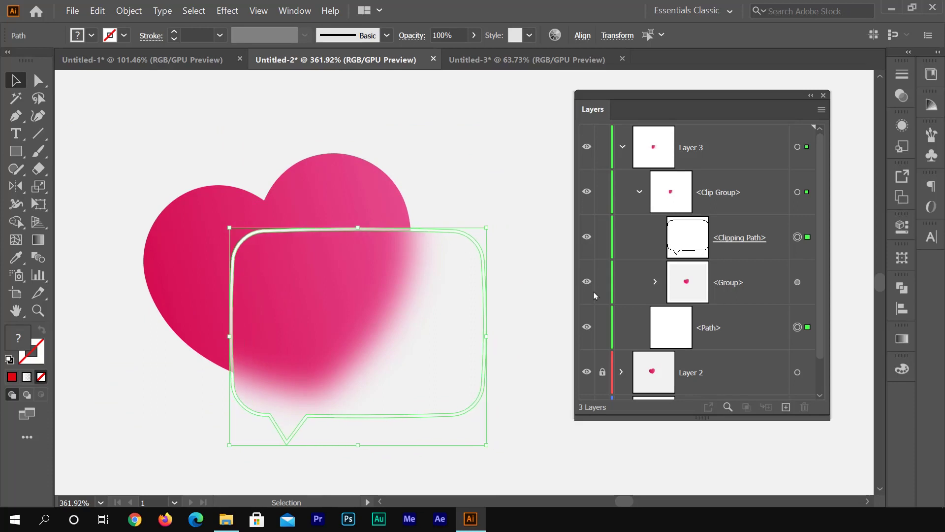
{"action": "key", "text": "Left"}
{"action": "key", "text": "Left"}
{"action": "key", "text": "Right"}
{"action": "key", "text": "Right"}
{"action": "key", "text": "Right"}
{"action": "key", "text": "Right"}
{"action": "key", "text": "Right"}
{"action": "key", "text": "Right"}
{"action": "key", "text": "Right"}
{"action": "key", "text": "Right"}
{"action": "key", "text": "Right"}
{"action": "key", "text": "Right"}
{"action": "key", "text": "Right"}
{"action": "key", "text": "Right"}
{"action": "key", "text": "Left"}
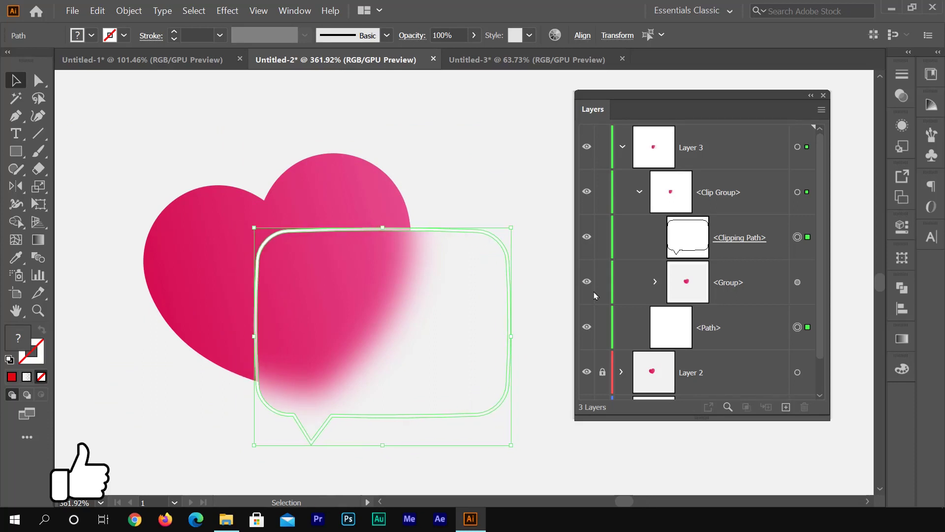
{"action": "key", "text": "Left"}
{"action": "key", "text": "Down"}
{"action": "key", "text": "Down"}
{"action": "key", "text": "Down"}
{"action": "key", "text": "Down"}
{"action": "key", "text": "Down"}
{"action": "key", "text": "Down"}
{"action": "key", "text": "Right"}
{"action": "key", "text": "Right"}
{"action": "key", "text": "Right"}
{"action": "key", "text": "Right"}
{"action": "key", "text": "Up"}
{"action": "key", "text": "Up"}
{"action": "key", "text": "Up"}
{"action": "key", "text": "Up"}
{"action": "key", "text": "Up"}
{"action": "key", "text": "Up"}
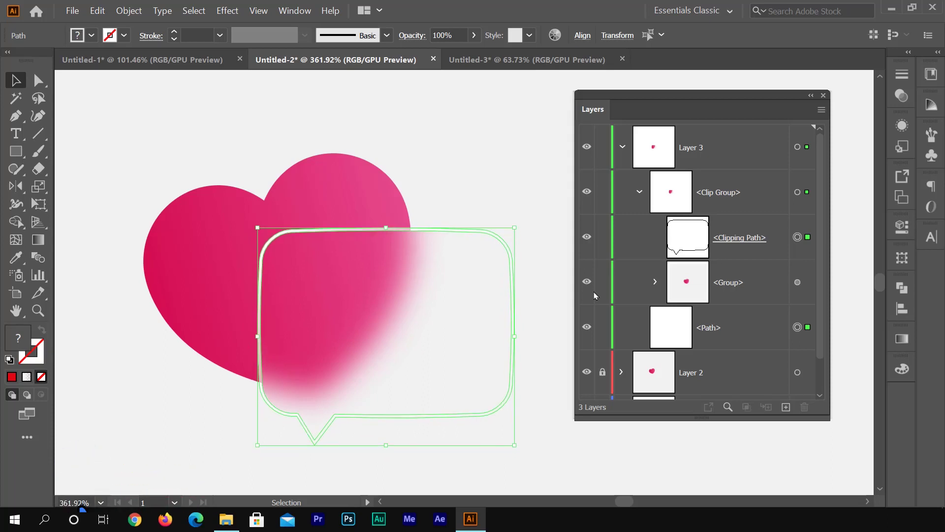
{"action": "left_click", "coordinate": [810, 202]}
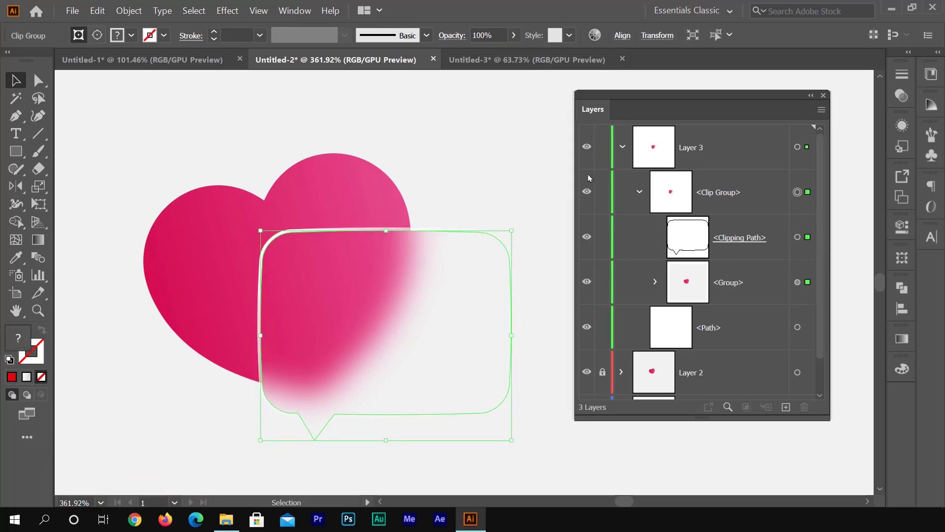
{"action": "left_click", "coordinate": [533, 161]}
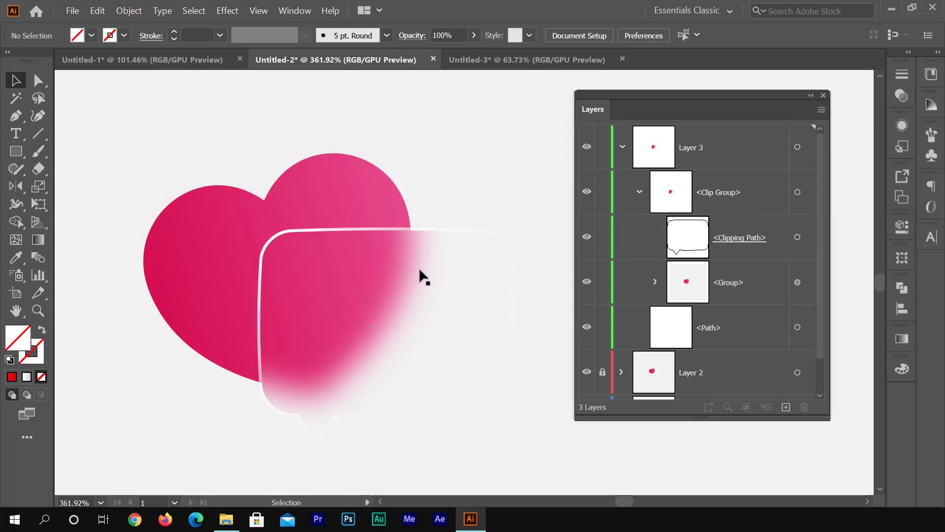
- Apply a Grain texture effect to the blurred heart group with intensity 3, contrast 40 and Regular grain type
{"action": "left_click", "coordinate": [798, 282]}
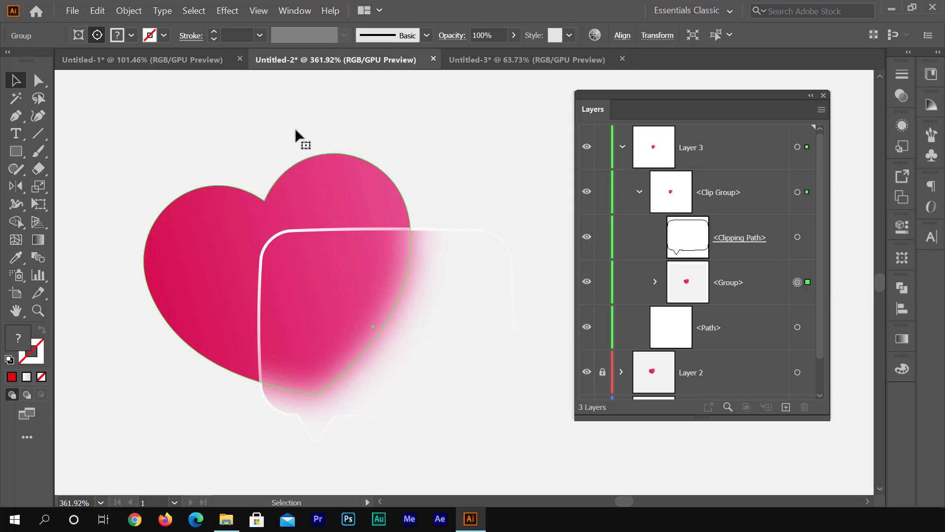
{"action": "left_click", "coordinate": [227, 10]}
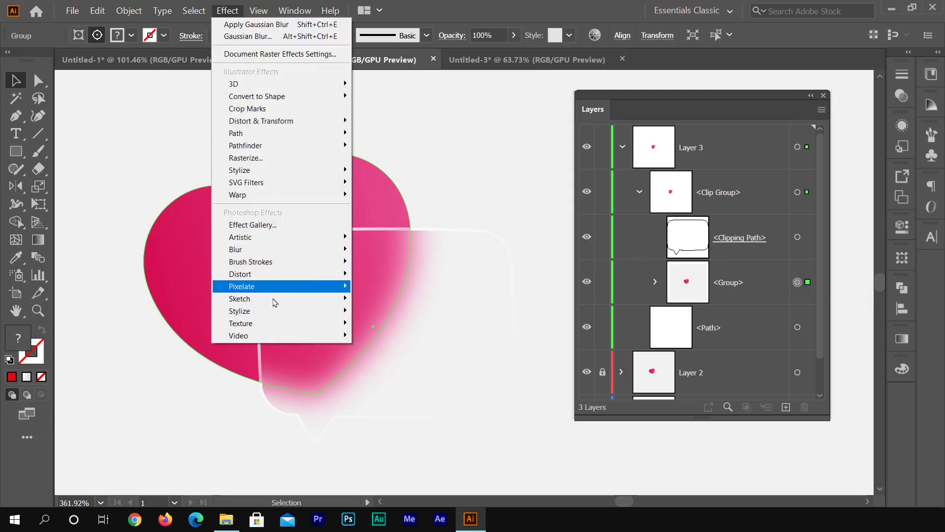
{"action": "mouse_move", "coordinate": [305, 324]}
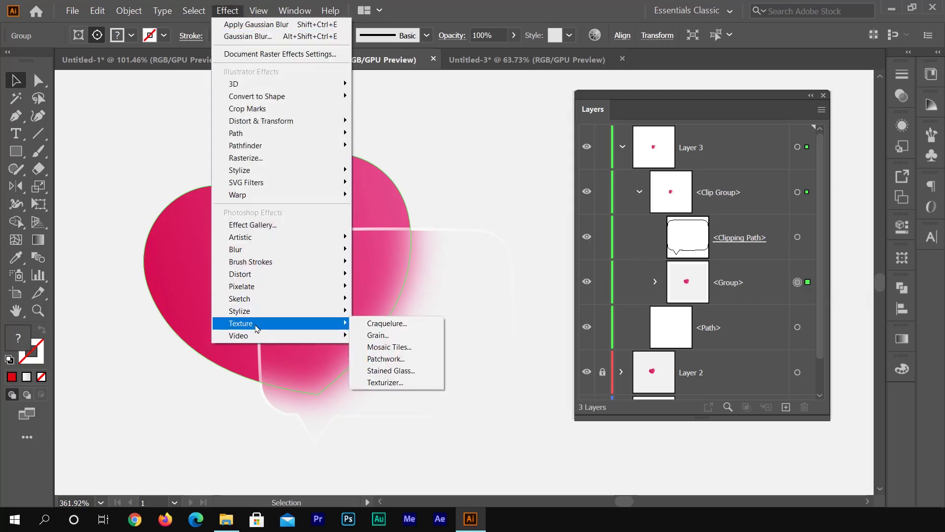
{"action": "left_click", "coordinate": [377, 335]}
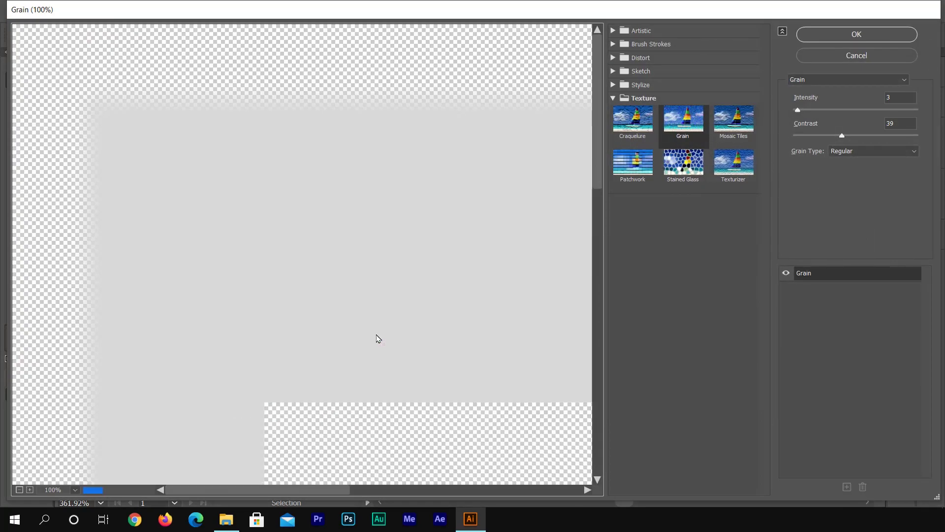
{"action": "left_click", "coordinate": [20, 490]}
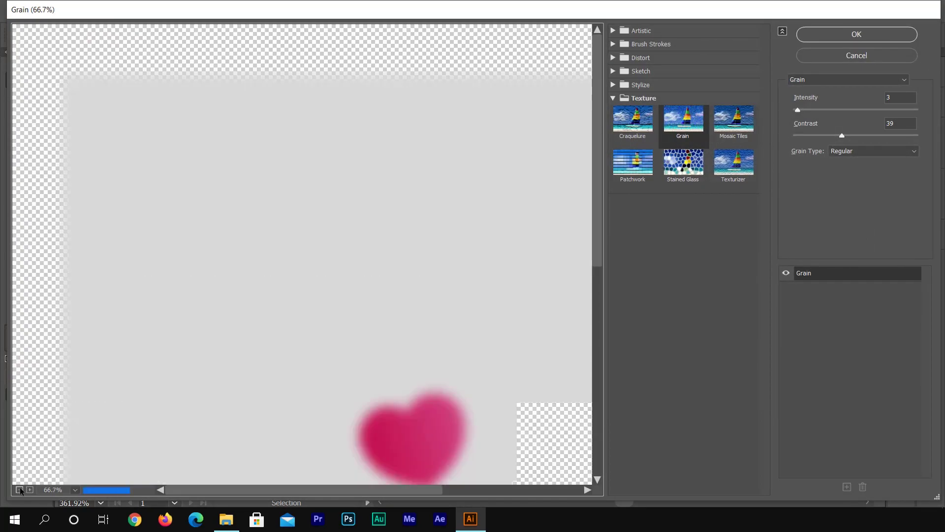
{"action": "left_click_drag", "start_coordinate": [419, 416], "coordinate": [355, 308]}
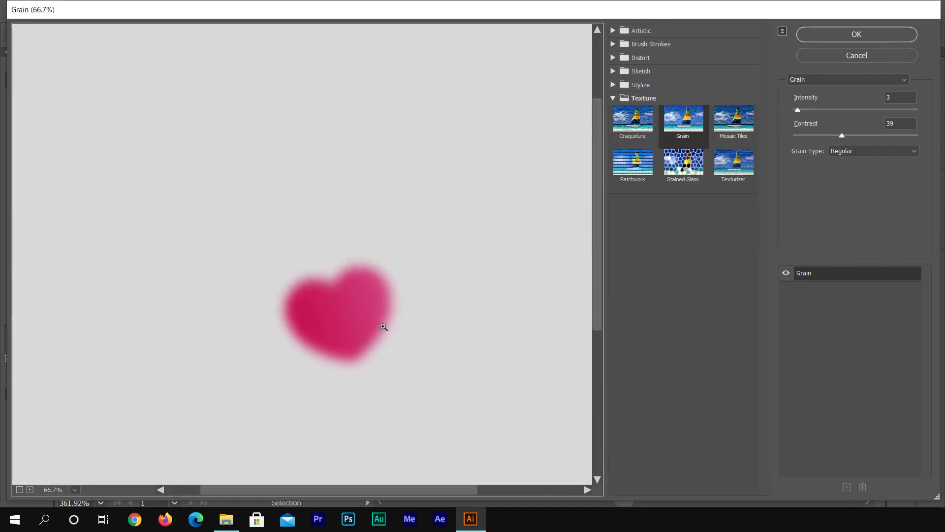
{"action": "left_click", "coordinate": [29, 489]}
{"action": "left_click", "coordinate": [29, 489]}
{"action": "left_click", "coordinate": [29, 490]}
{"action": "left_click", "coordinate": [29, 490]}
{"action": "left_click_drag", "start_coordinate": [332, 422], "coordinate": [288, 229]}
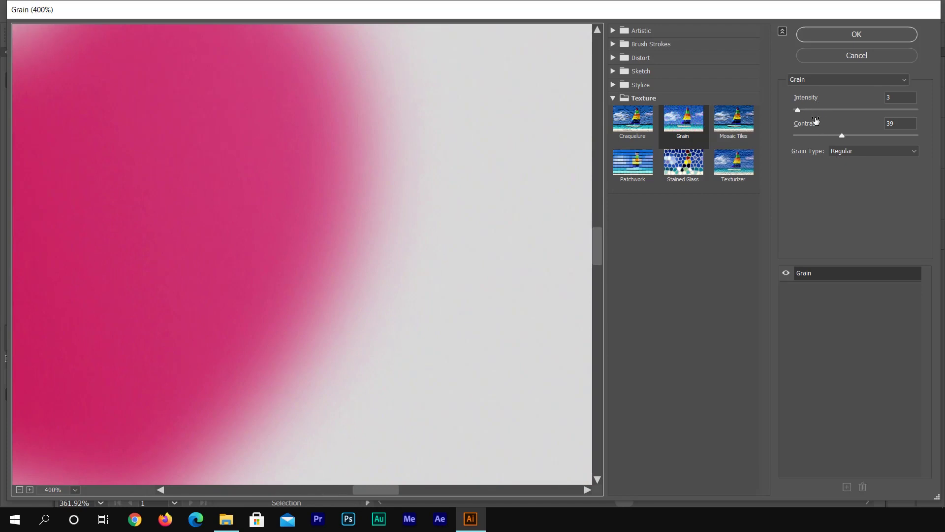
{"action": "left_click", "coordinate": [844, 137]}
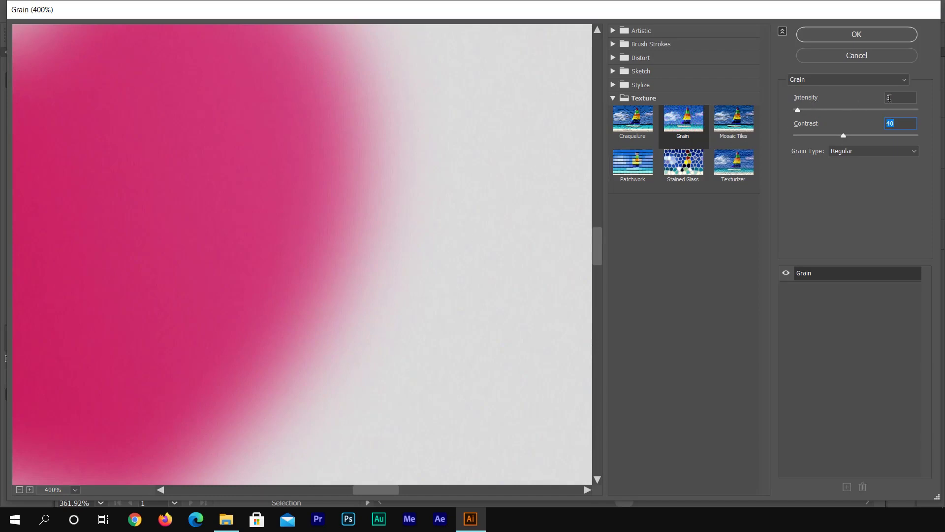
{"action": "left_click", "coordinate": [787, 274]}
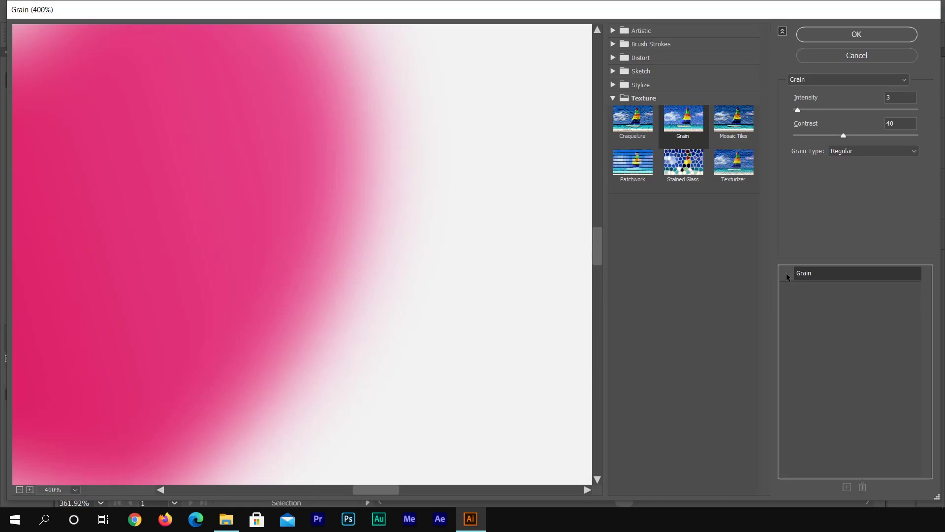
{"action": "left_click", "coordinate": [786, 273]}
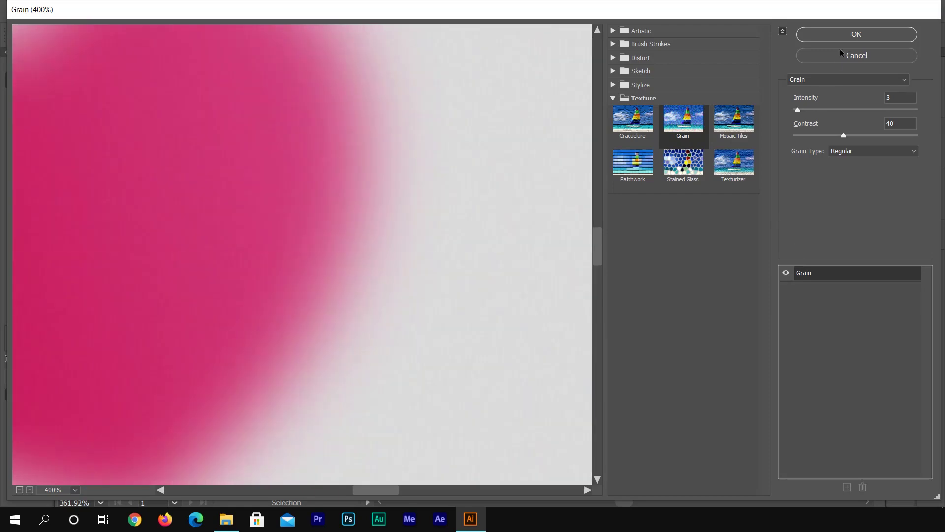
{"action": "left_click", "coordinate": [845, 35]}
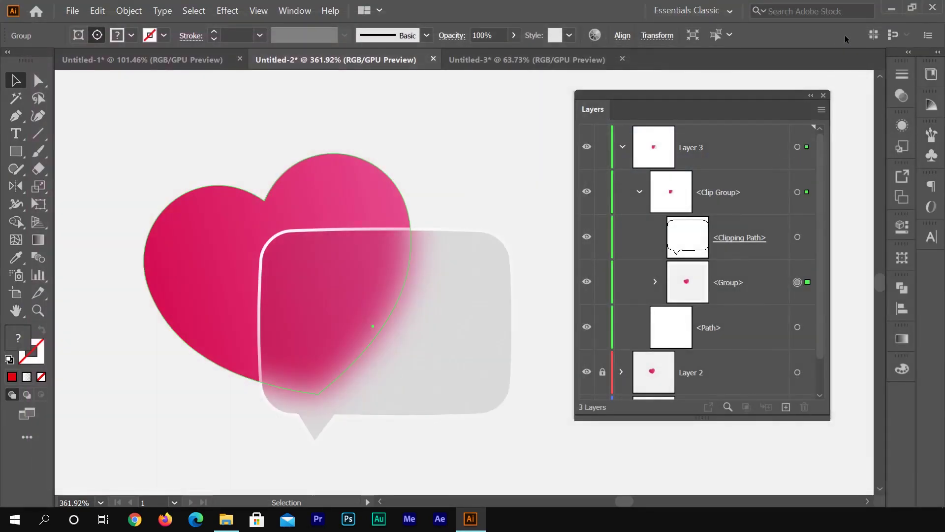
- Edit the Grain effect of the blurred heart group, setting its contrast to 55
{"action": "left_click", "coordinate": [384, 319]}
{"action": "left_click_drag", "start_coordinate": [455, 328], "coordinate": [411, 312]}
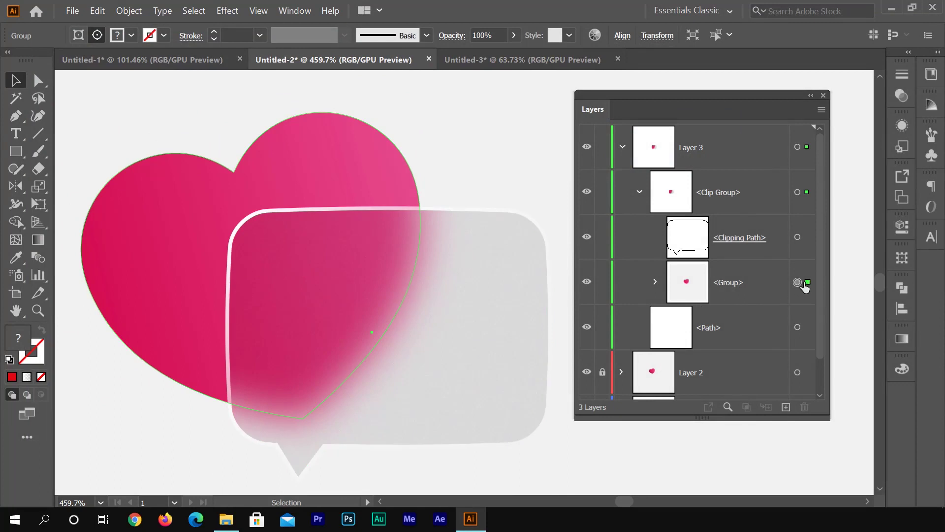
{"action": "left_click", "coordinate": [902, 126]}
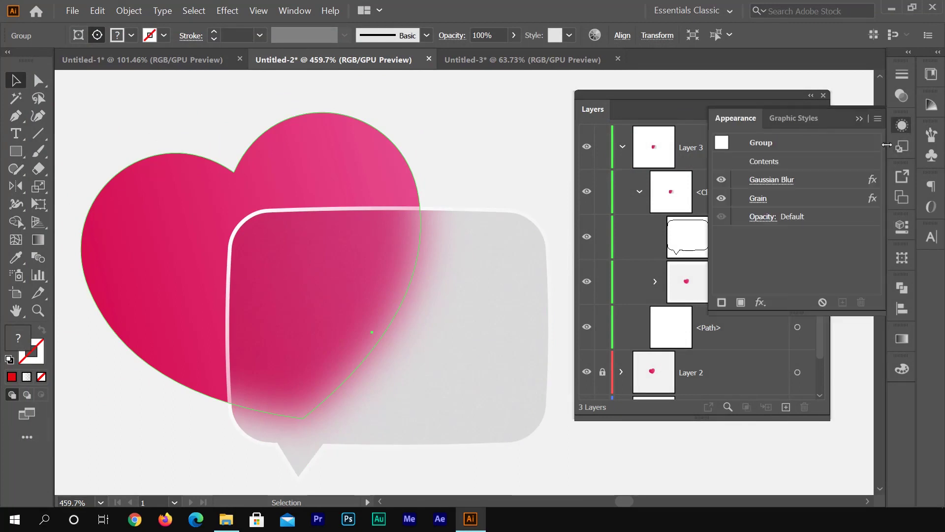
{"action": "left_click", "coordinate": [759, 202]}
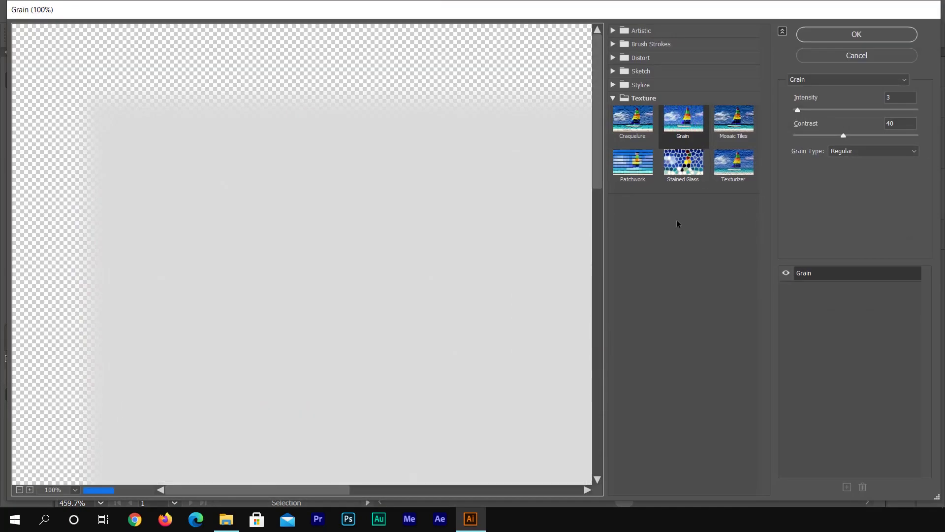
{"action": "left_click_drag", "start_coordinate": [454, 310], "coordinate": [413, 231]}
{"action": "left_click_drag", "start_coordinate": [847, 140], "coordinate": [861, 136]}
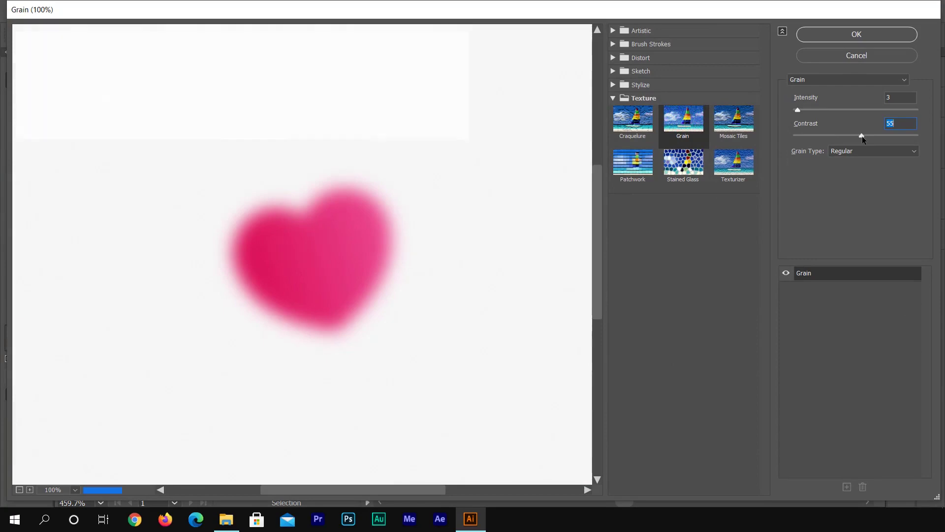
{"action": "left_click", "coordinate": [865, 38]}
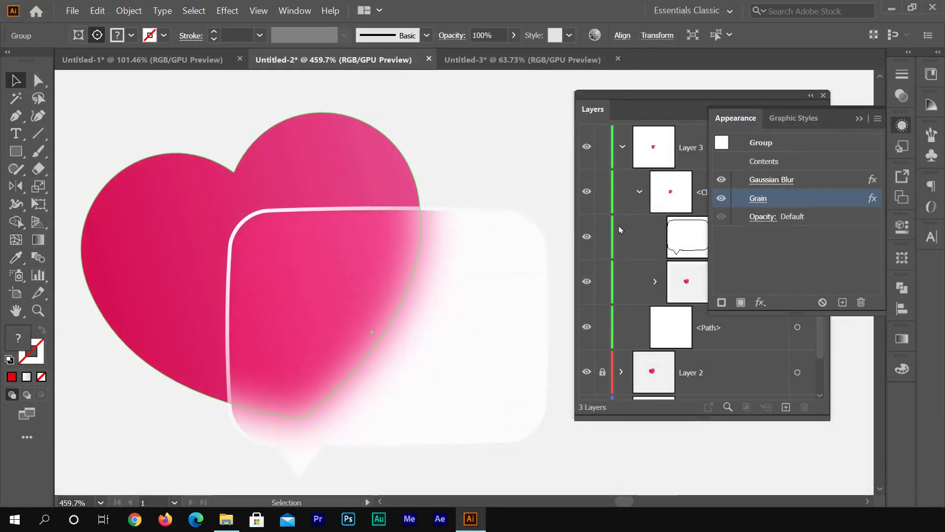
- Duplicate the clipping path out of the clip group and place the copy directly above that group in Layer 3
{"action": "left_click", "coordinate": [444, 320]}
{"action": "scroll", "coordinate": [446, 323], "scroll_direction": "up", "scroll_amount": 3}
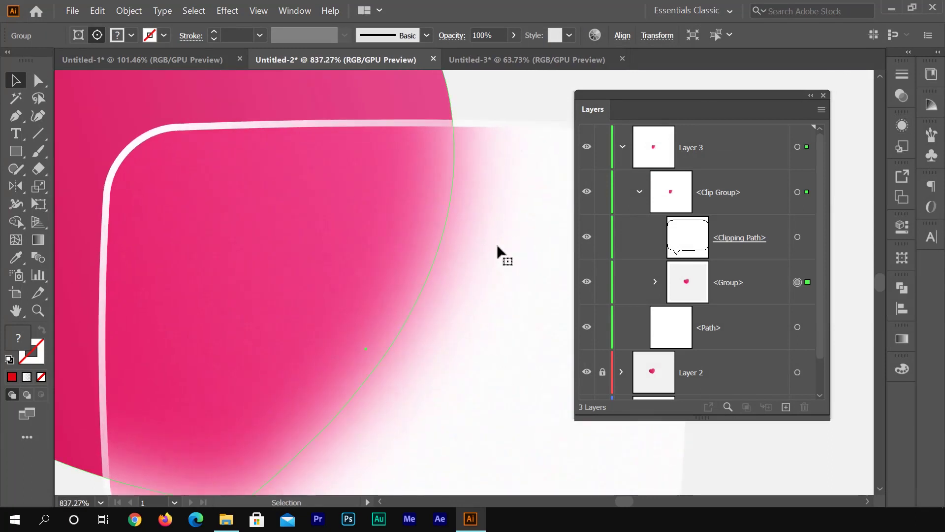
{"action": "left_click_drag", "start_coordinate": [495, 293], "coordinate": [471, 238]}
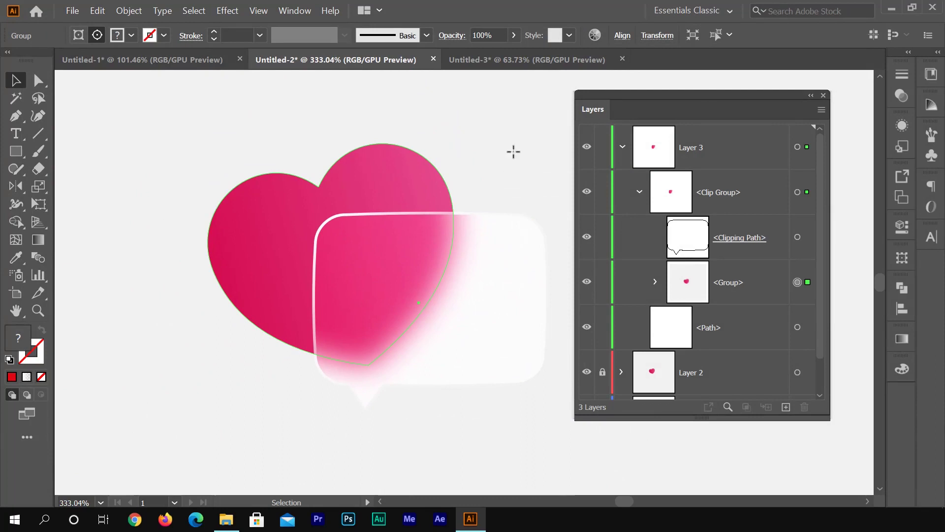
{"action": "left_click_drag", "start_coordinate": [503, 170], "coordinate": [453, 158]}
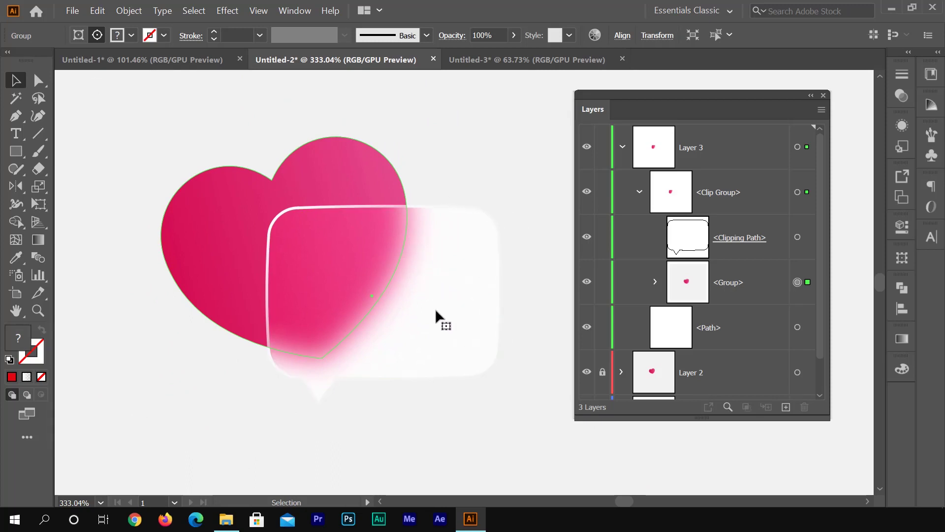
{"action": "left_click", "coordinate": [797, 238]}
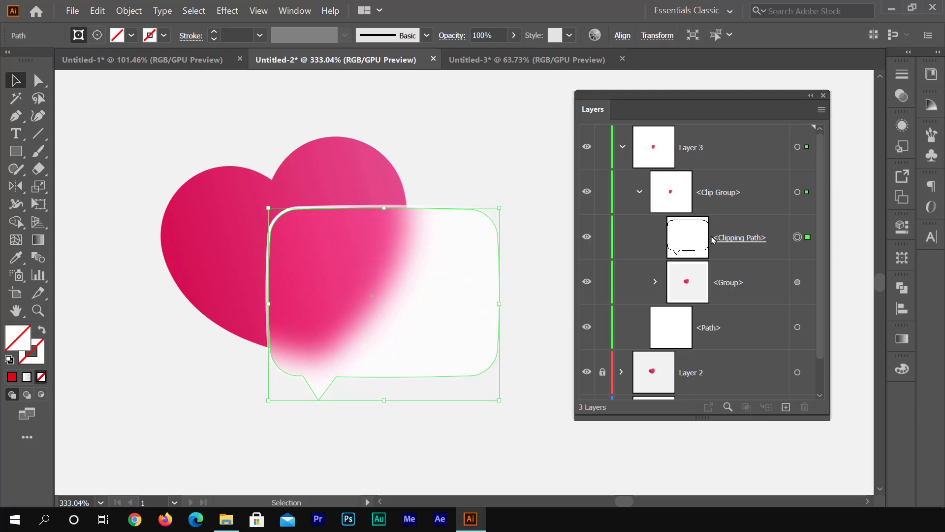
{"action": "left_click", "coordinate": [739, 238]}
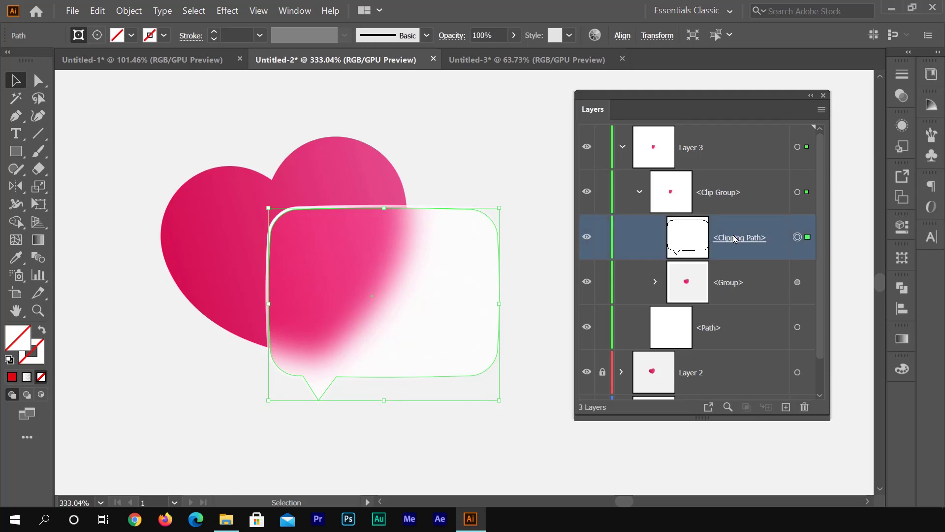
{"action": "left_click_drag", "start_coordinate": [734, 240], "coordinate": [728, 172]}
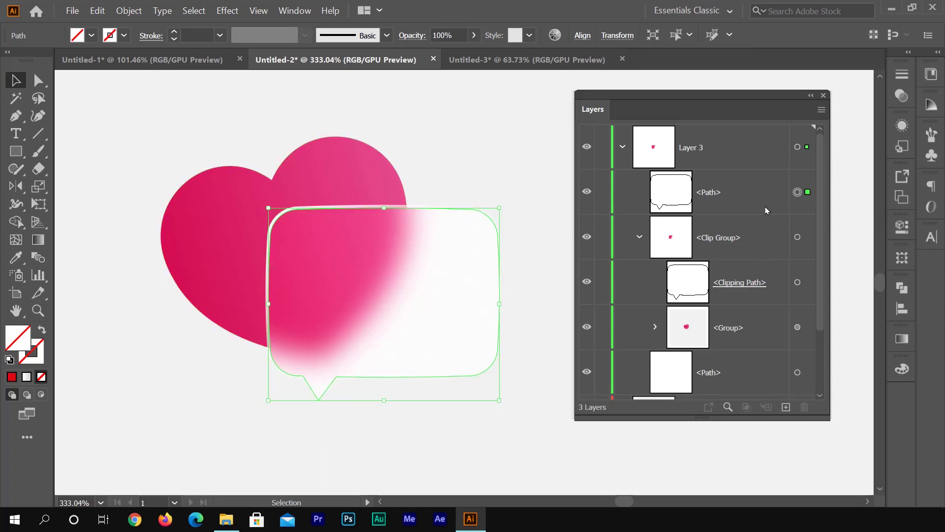
- Fill the copied speech bubble path with the white-to-transparent linear gradient and set its start stop to 80% opacity
{"action": "left_click", "coordinate": [904, 340]}
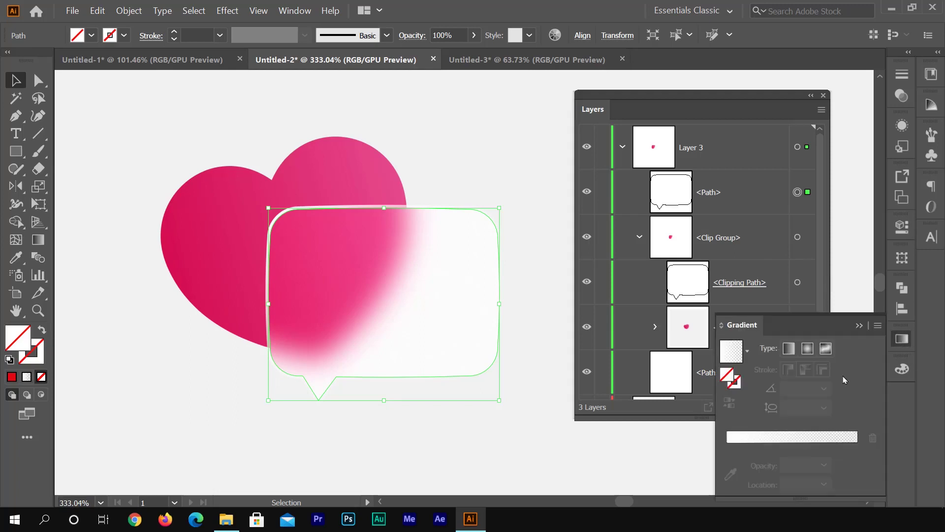
{"action": "left_click", "coordinate": [778, 441]}
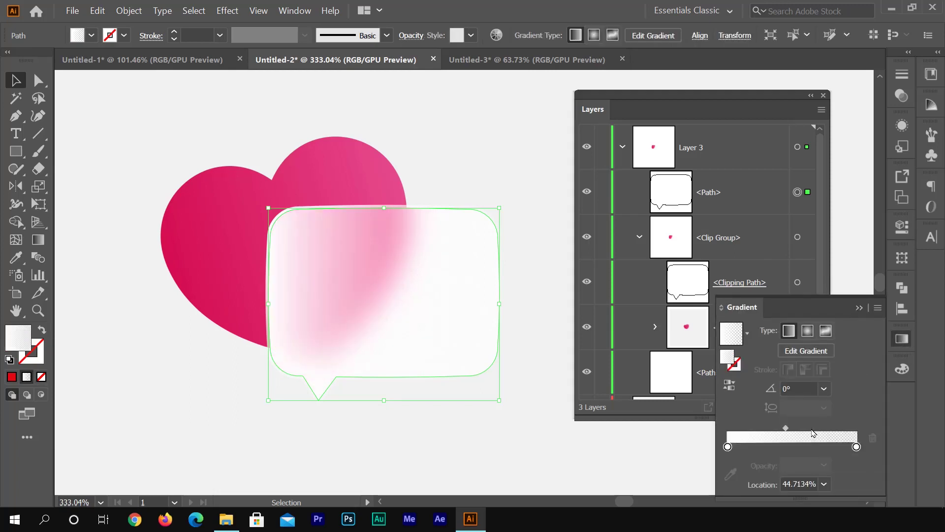
{"action": "left_click", "coordinate": [729, 446]}
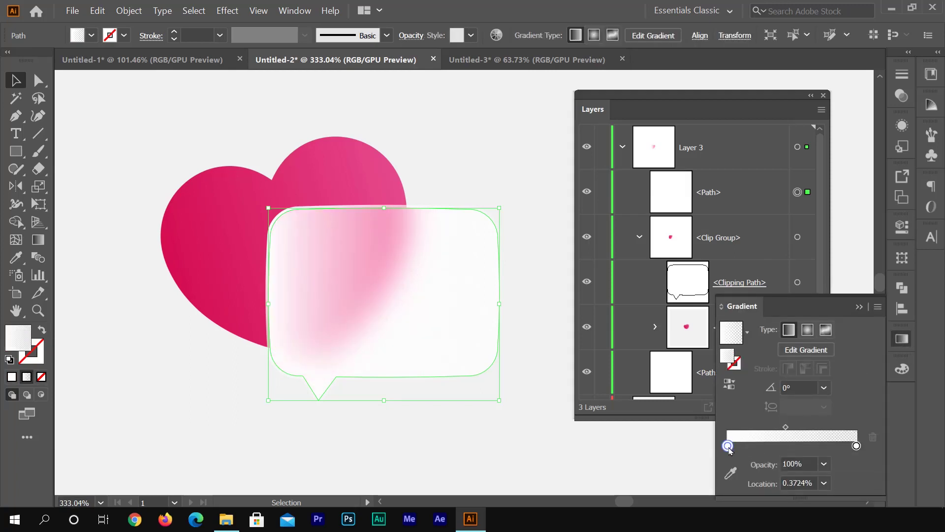
{"action": "left_click", "coordinate": [824, 464]}
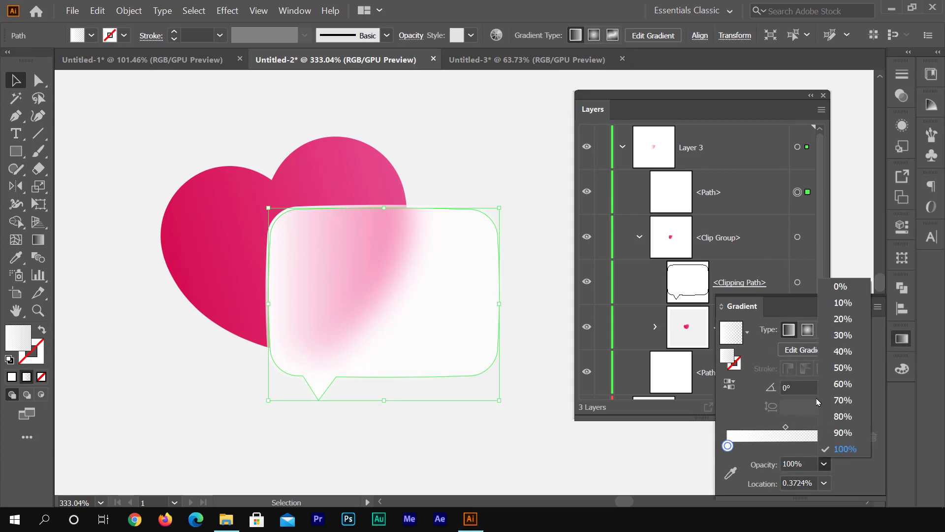
{"action": "left_click", "coordinate": [837, 421]}
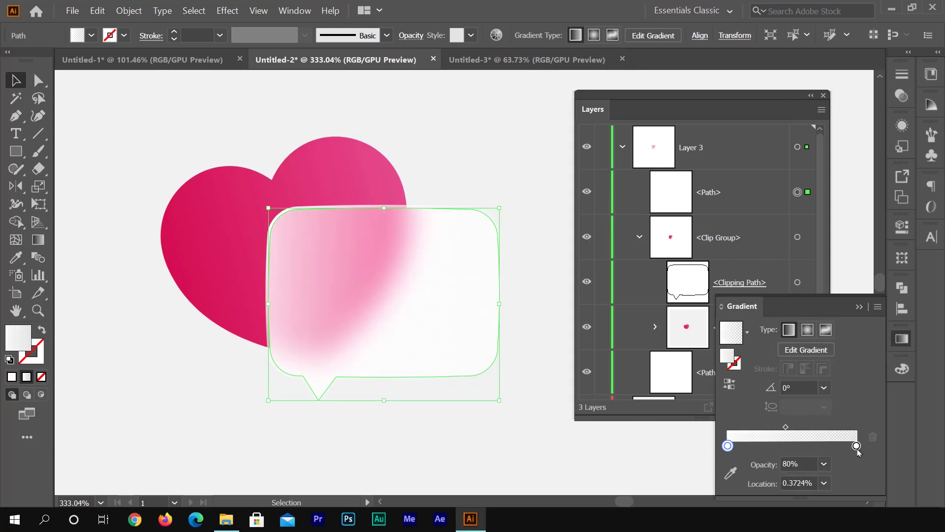
- Change the color of the copied path's gradient end stop to the crimson swatch
{"action": "left_click", "coordinate": [856, 445]}
{"action": "double_click", "coordinate": [856, 446]}
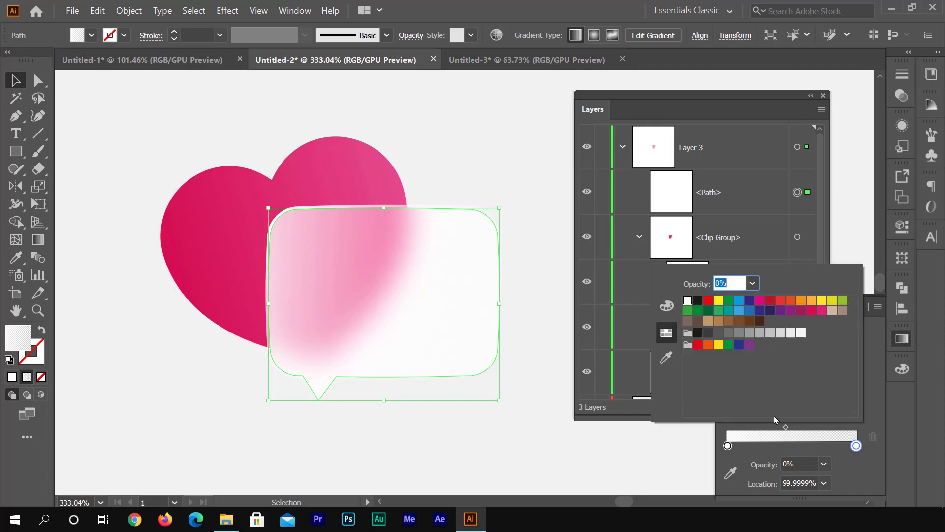
{"action": "left_click", "coordinate": [811, 310]}
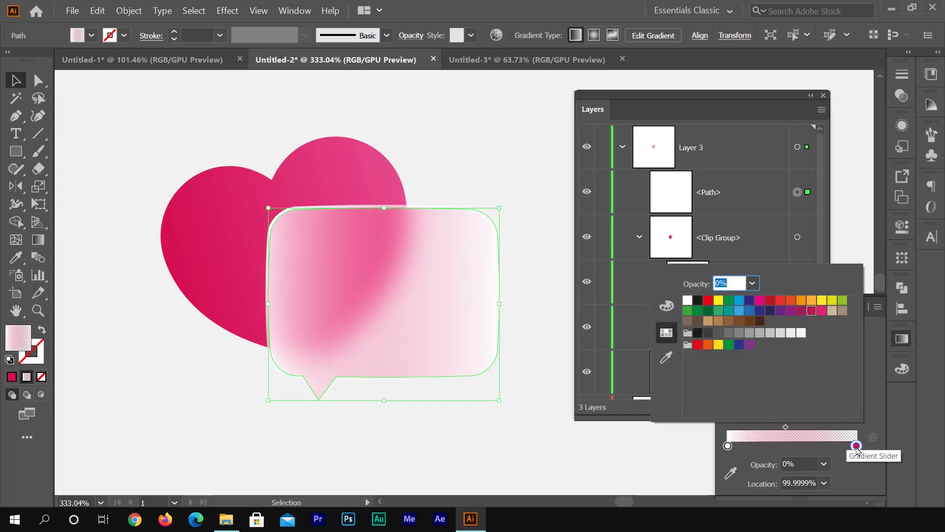
- Set the crimson gradient end stop of the copied speech bubble path to 20% opacity and shift the gradient midpoint slightly toward that stop
{"action": "key", "text": "Return"}
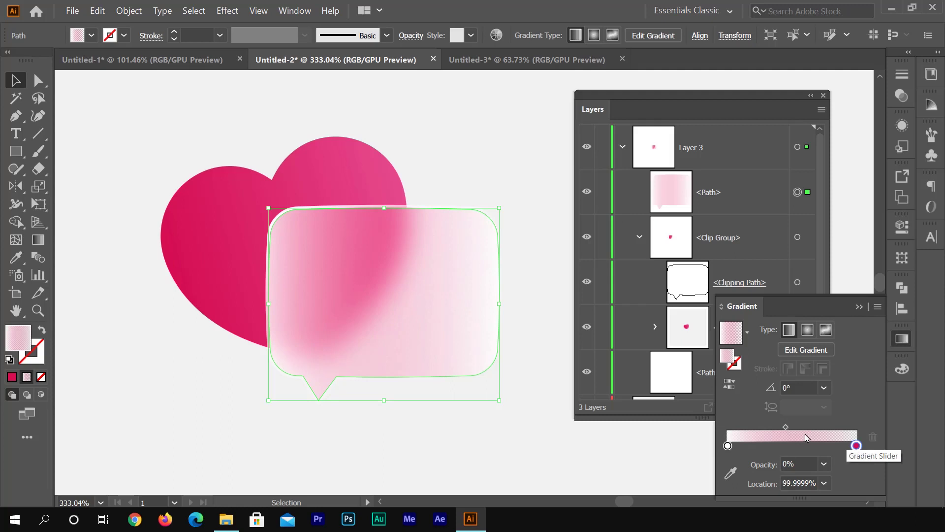
{"action": "left_click", "coordinate": [823, 464]}
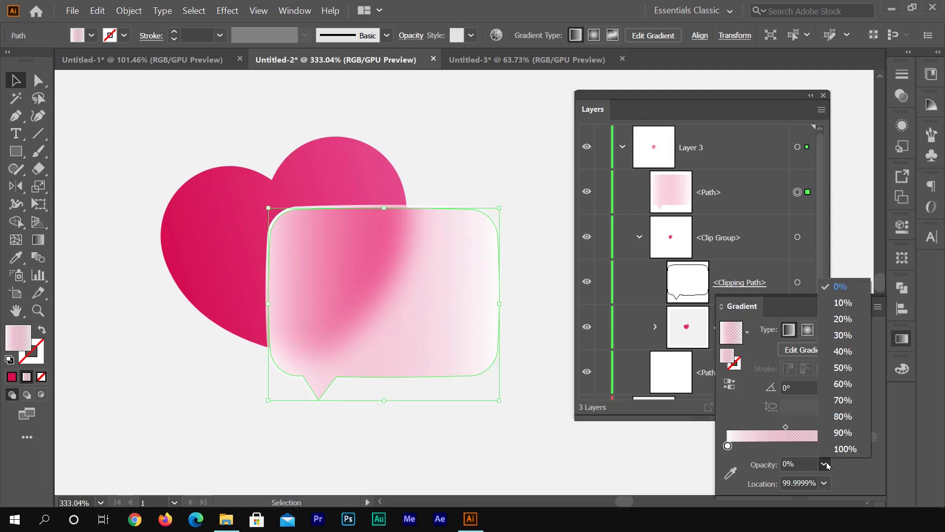
{"action": "left_click", "coordinate": [841, 321]}
{"action": "left_click_drag", "start_coordinate": [786, 428], "coordinate": [778, 427]}
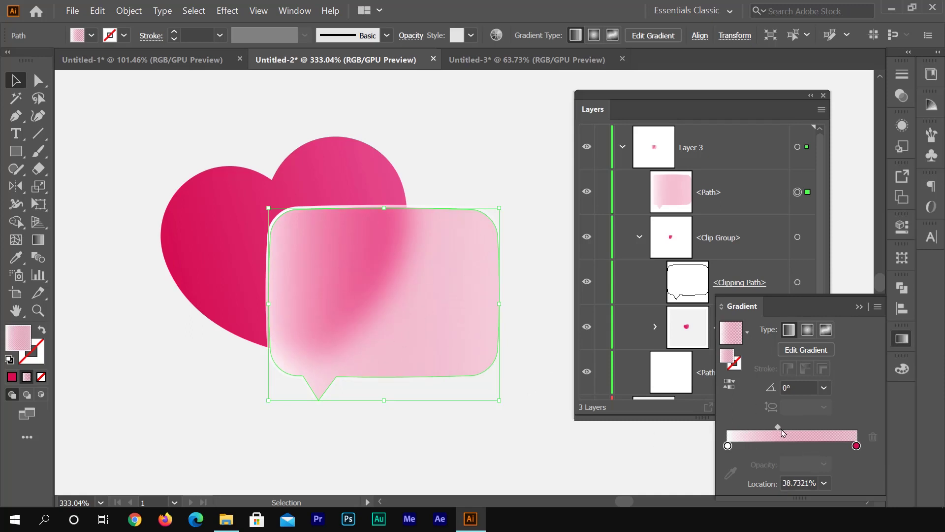
{"action": "left_click_drag", "start_coordinate": [778, 427], "coordinate": [795, 431]}
{"action": "left_click", "coordinate": [859, 306]}
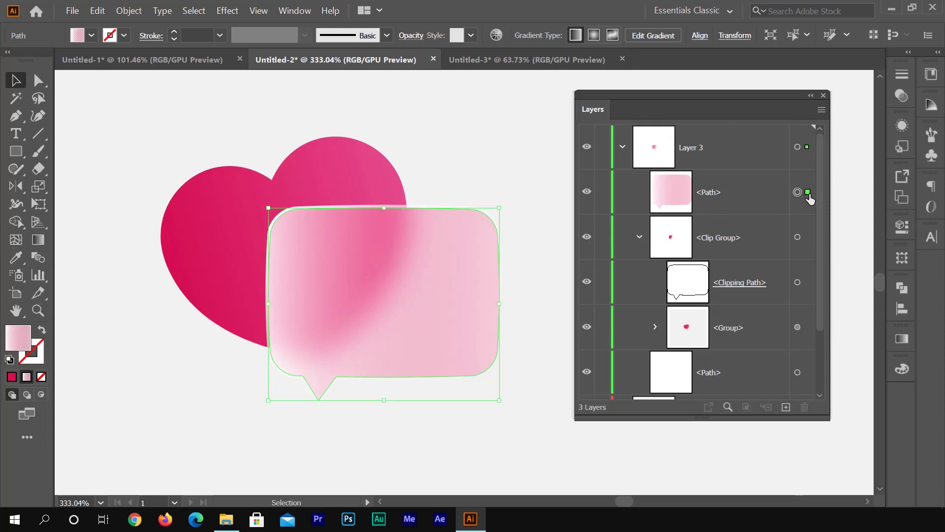
- Lower the gradient path's overall opacity to 11% and compare the bubble with that path hidden and shown
{"action": "left_click", "coordinate": [408, 37]}
{"action": "left_click", "coordinate": [402, 59]}
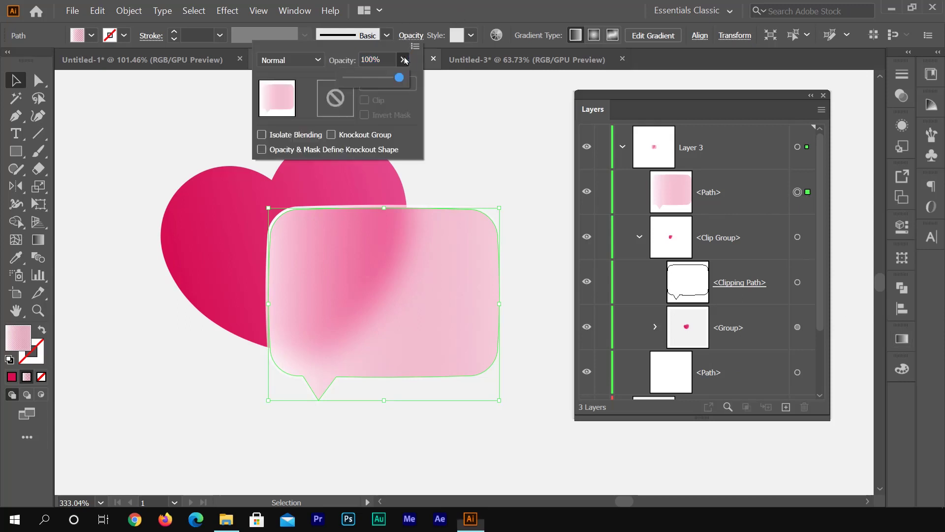
{"action": "left_click_drag", "start_coordinate": [399, 78], "coordinate": [353, 82]}
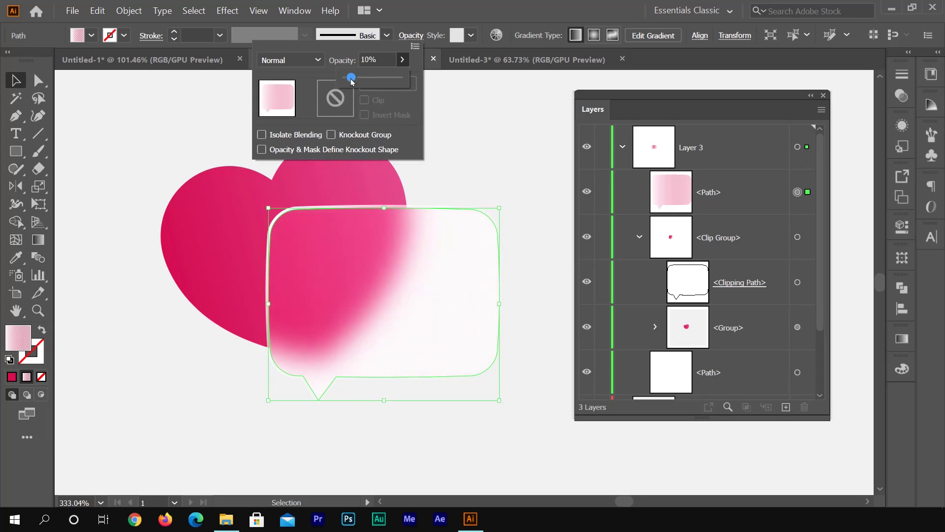
{"action": "left_click", "coordinate": [804, 192]}
{"action": "left_click", "coordinate": [588, 192]}
{"action": "left_click", "coordinate": [589, 194]}
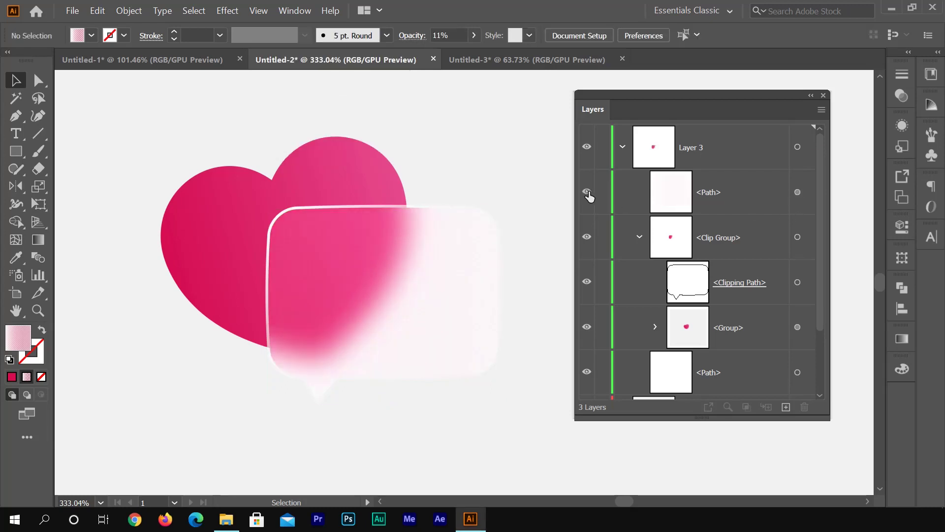
{"action": "left_click", "coordinate": [589, 195]}
{"action": "left_click", "coordinate": [589, 195]}
{"action": "left_click", "coordinate": [588, 193]}
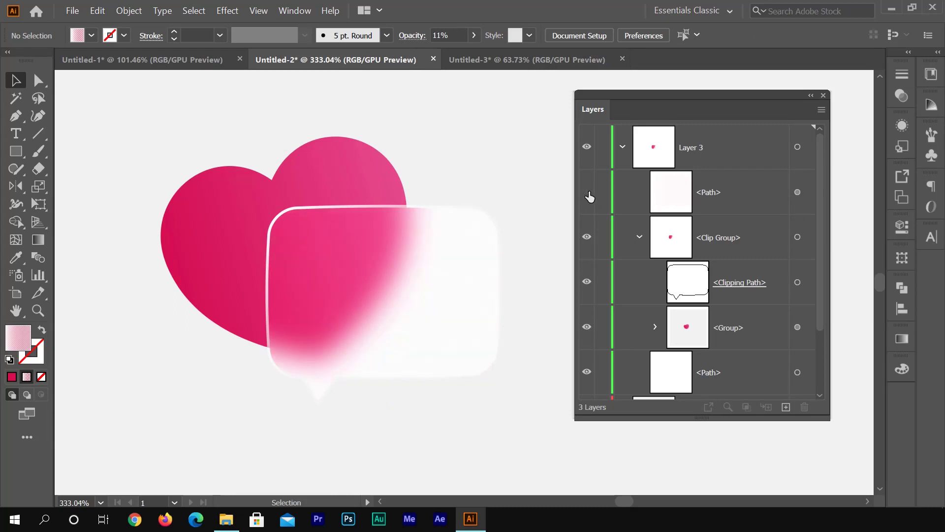
{"action": "left_click", "coordinate": [588, 193]}
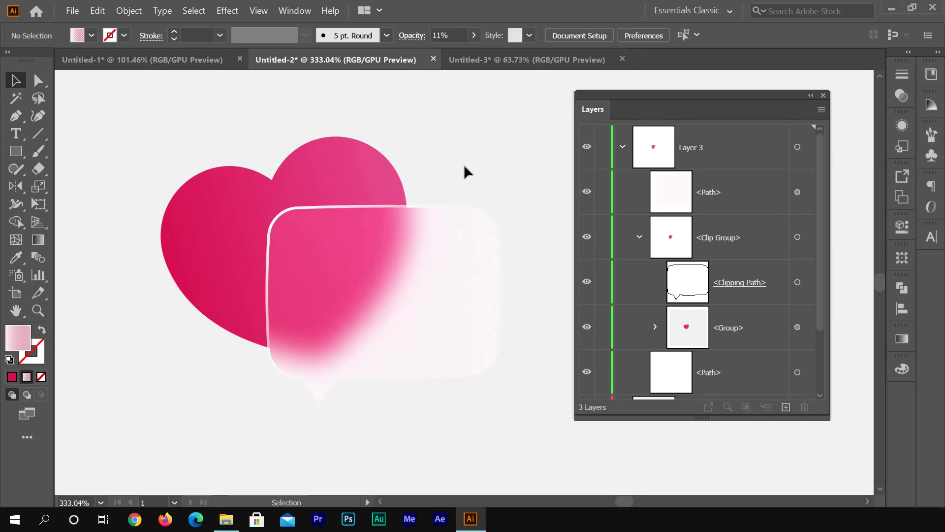
- Start a Drop Shadow effect on the path below the clip group in Layer 3, keeping Multiply mode and color 6d0037
{"action": "left_click_drag", "start_coordinate": [823, 169], "coordinate": [820, 196]}
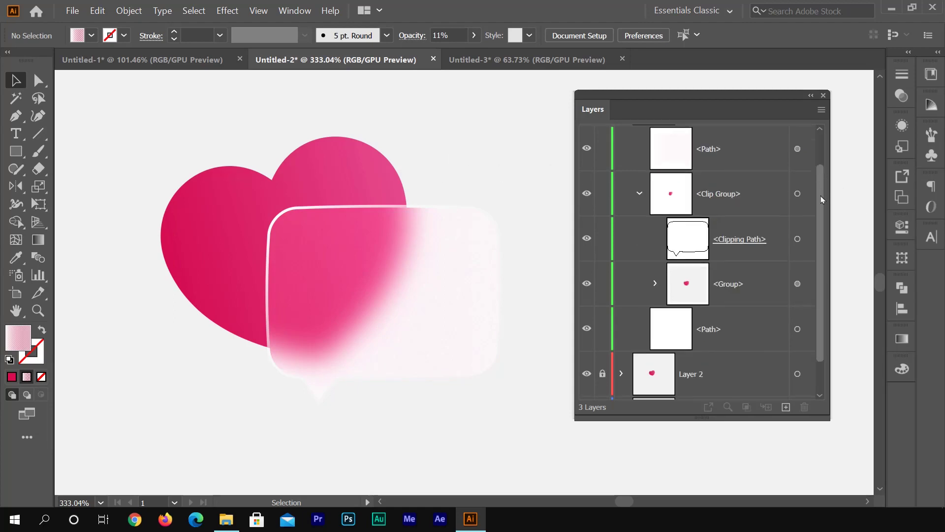
{"action": "left_click", "coordinate": [640, 192]}
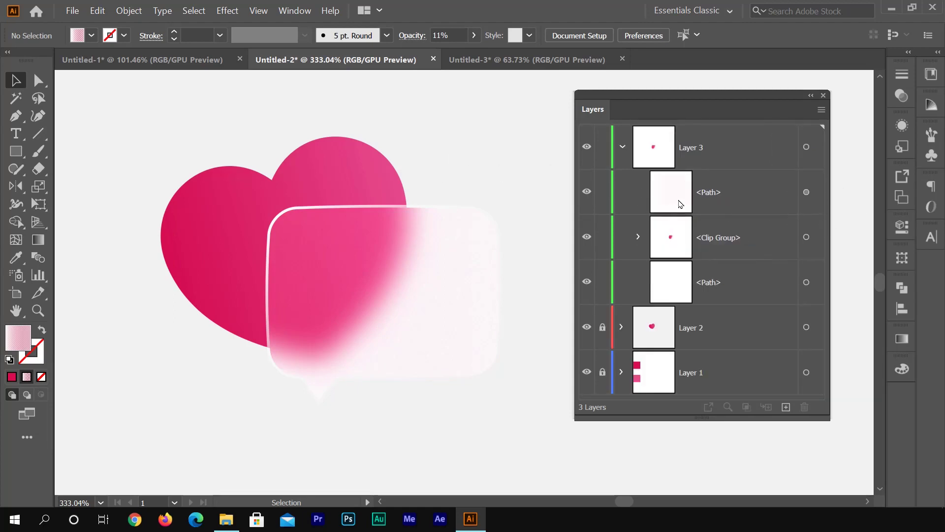
{"action": "left_click", "coordinate": [816, 283]}
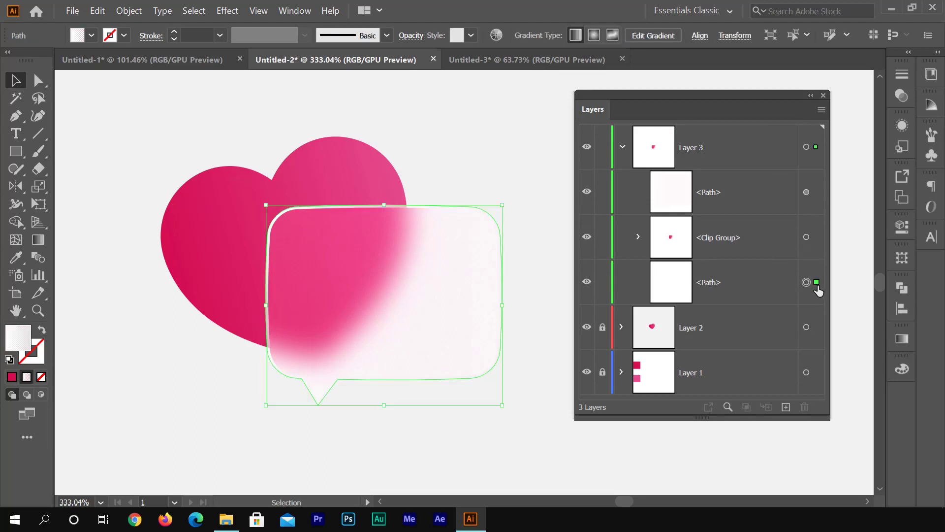
{"action": "left_click", "coordinate": [585, 238]}
{"action": "left_click", "coordinate": [587, 237]}
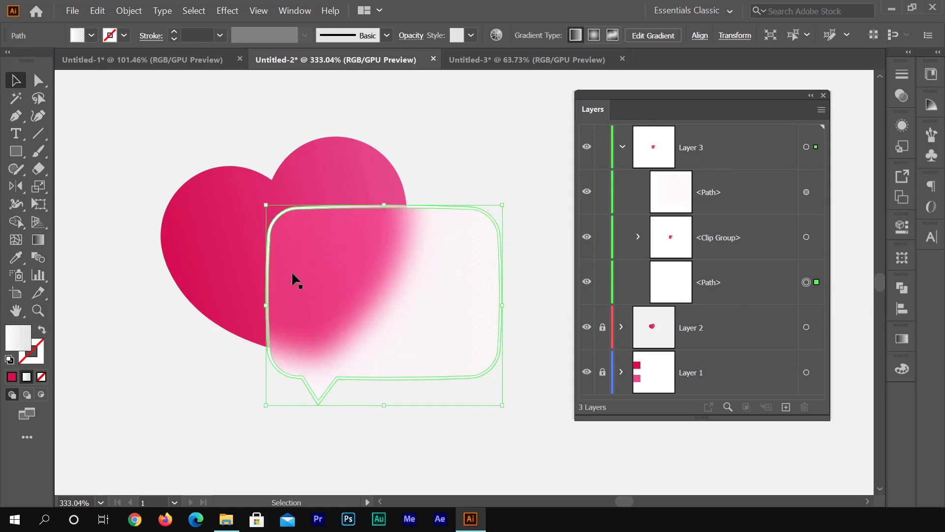
{"action": "left_click", "coordinate": [228, 12]}
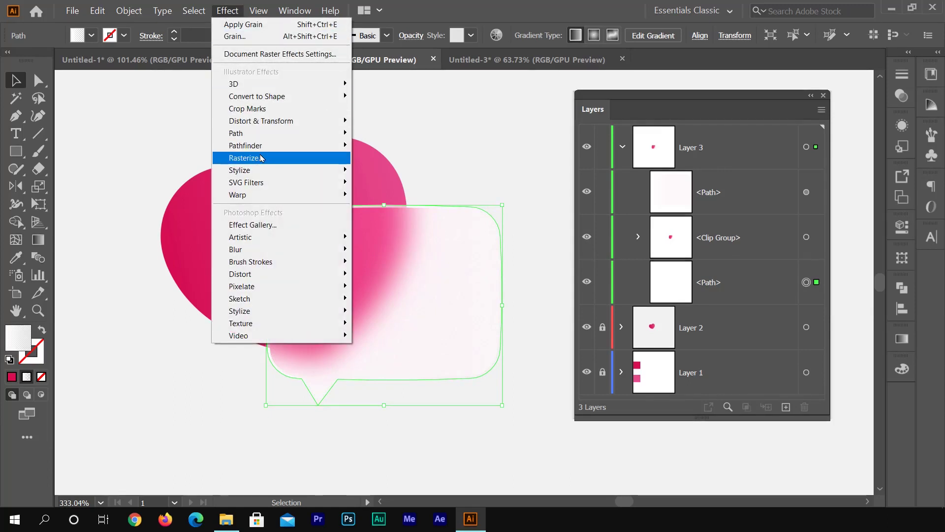
{"action": "mouse_move", "coordinate": [263, 169]}
{"action": "left_click", "coordinate": [393, 171]}
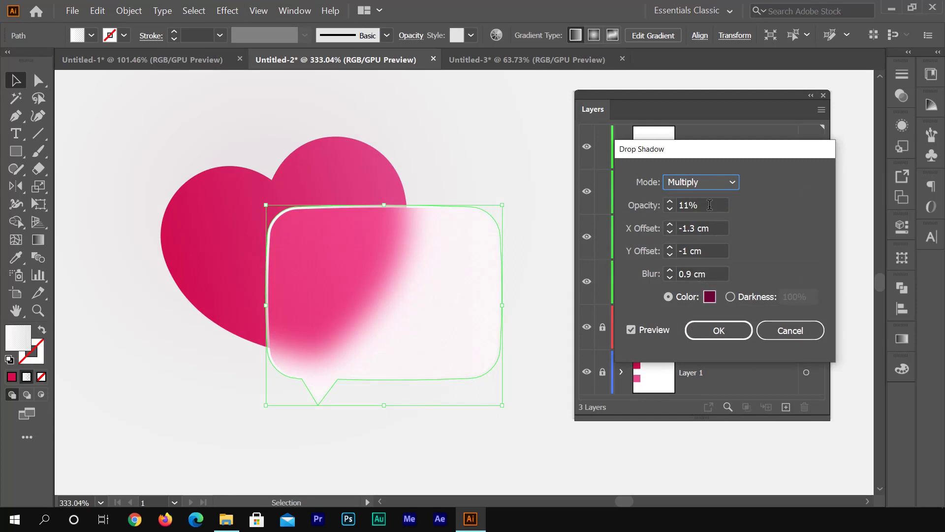
{"action": "left_click", "coordinate": [709, 297]}
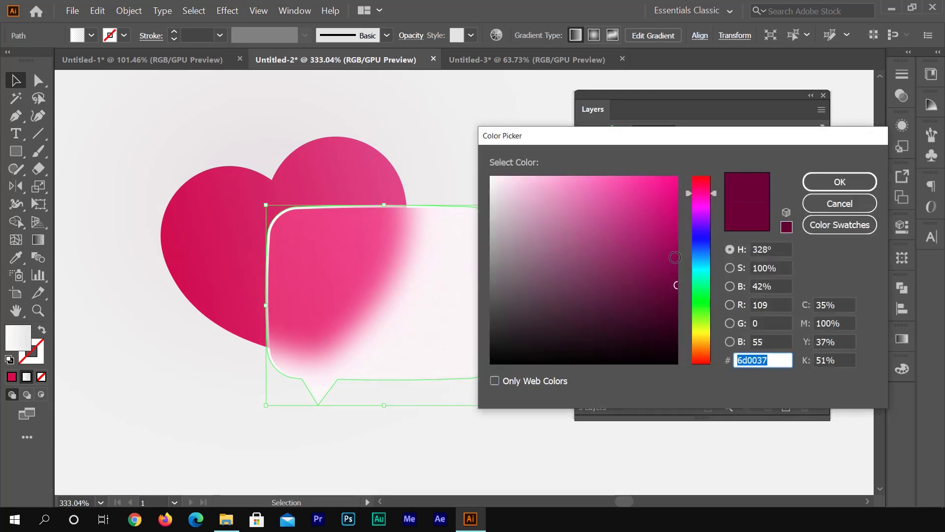
{"action": "left_click", "coordinate": [840, 181]}
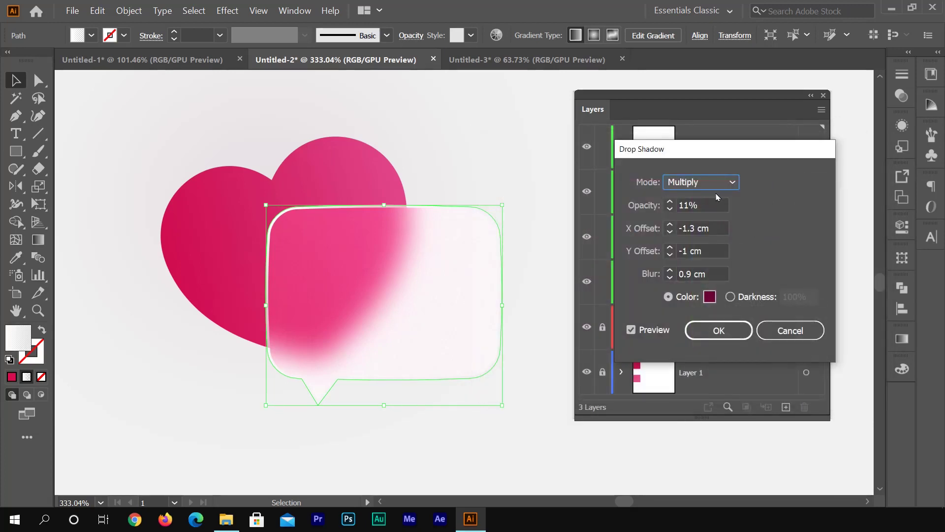
{"action": "left_click", "coordinate": [731, 183]}
{"action": "left_click", "coordinate": [731, 183]}
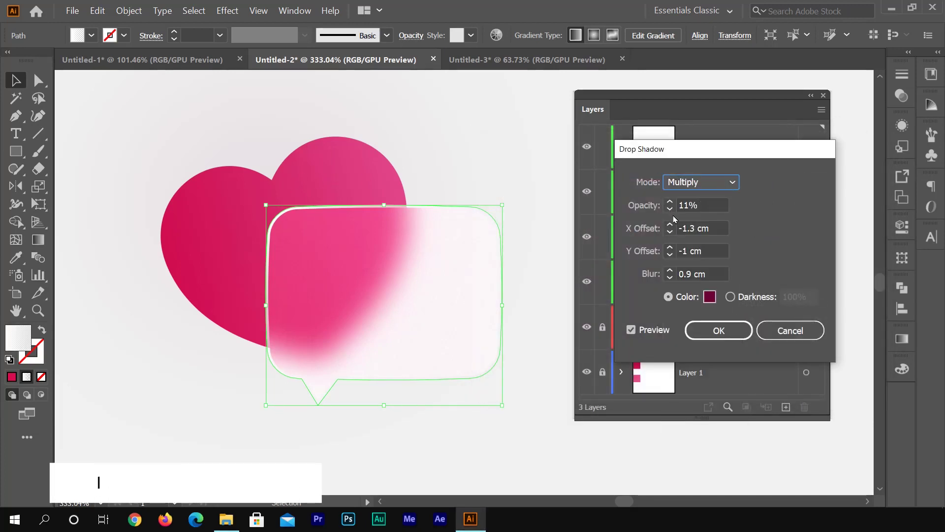
- Raise the drop shadow's opacity to 48%
{"action": "left_click", "coordinate": [670, 202]}
{"action": "left_click", "coordinate": [670, 202]}
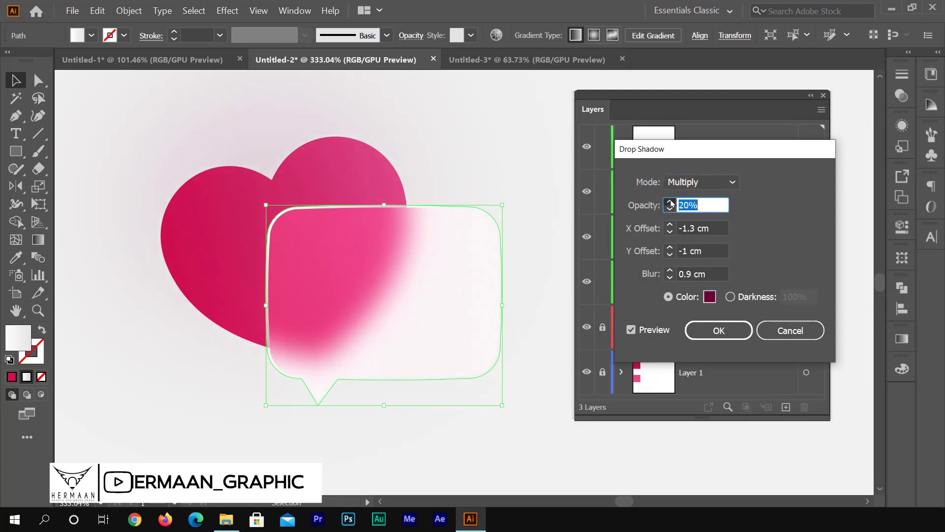
{"action": "left_click", "coordinate": [670, 202]}
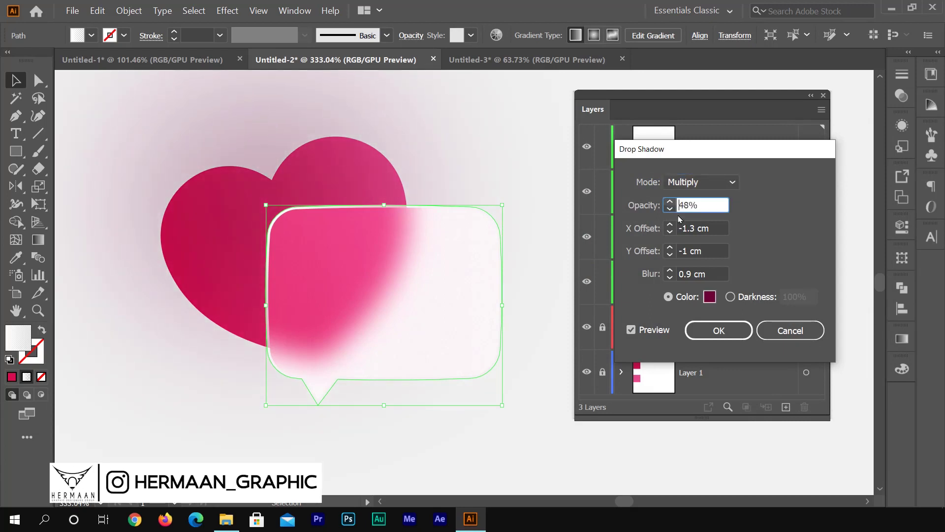
- Set the drop shadow's blur to 0.1 cm
{"action": "left_click", "coordinate": [670, 270]}
{"action": "left_click", "coordinate": [670, 271]}
{"action": "left_click", "coordinate": [670, 270]}
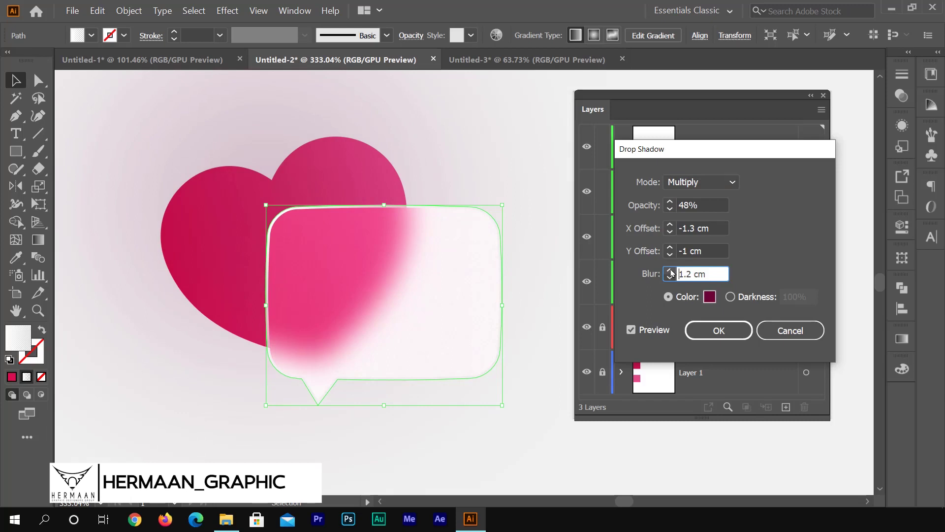
{"action": "left_click", "coordinate": [671, 272]}
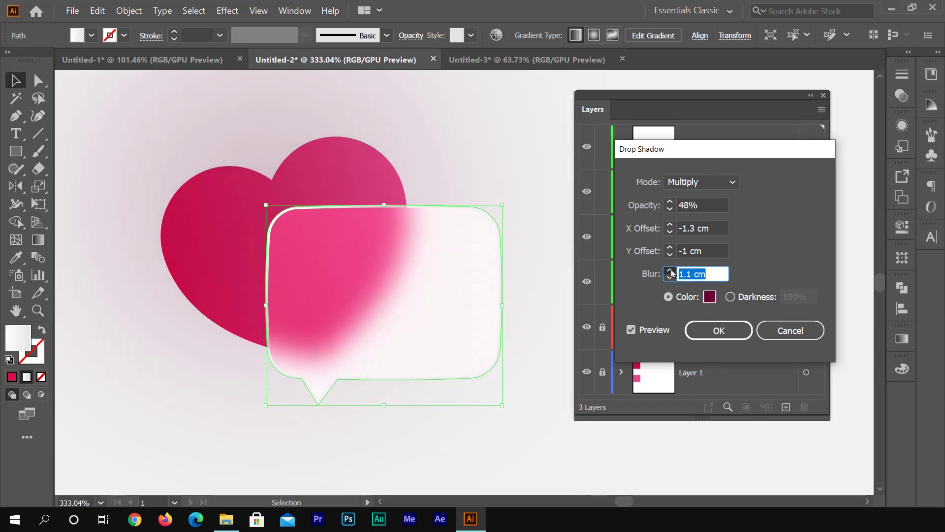
{"action": "left_click", "coordinate": [670, 277]}
{"action": "left_click", "coordinate": [670, 277]}
{"action": "left_click", "coordinate": [671, 277]}
{"action": "left_click", "coordinate": [671, 270]}
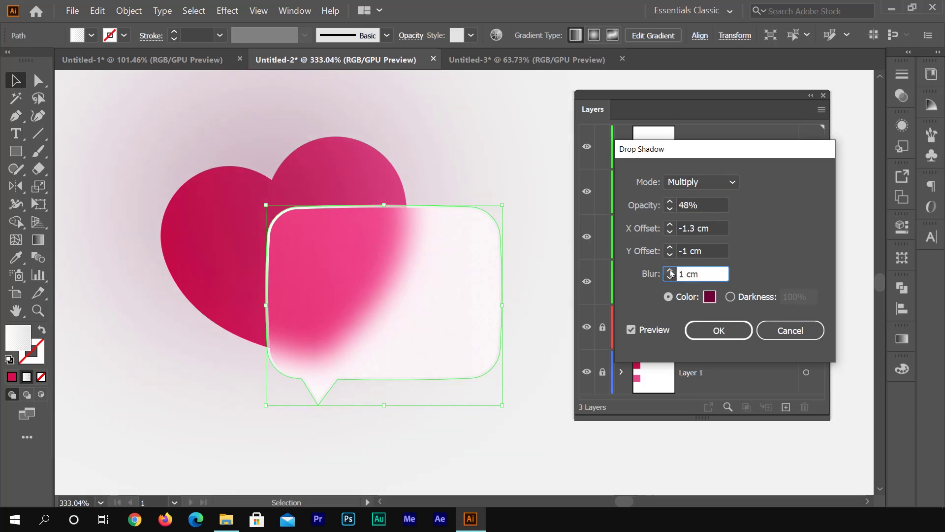
{"action": "left_click", "coordinate": [670, 271]}
{"action": "left_click", "coordinate": [670, 277]}
{"action": "left_click", "coordinate": [671, 278]}
{"action": "left_click", "coordinate": [670, 278]}
{"action": "left_click", "coordinate": [671, 278]}
{"action": "left_click", "coordinate": [671, 277]}
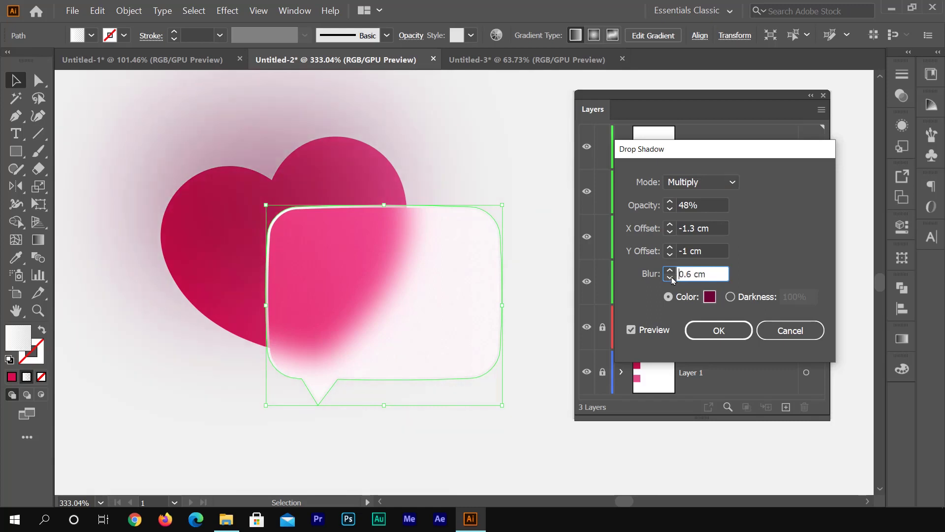
{"action": "left_click", "coordinate": [671, 278]}
{"action": "left_click", "coordinate": [671, 277]}
{"action": "left_click", "coordinate": [670, 278]}
{"action": "left_click", "coordinate": [670, 277]}
{"action": "left_click", "coordinate": [671, 277]}
{"action": "left_click", "coordinate": [671, 278]}
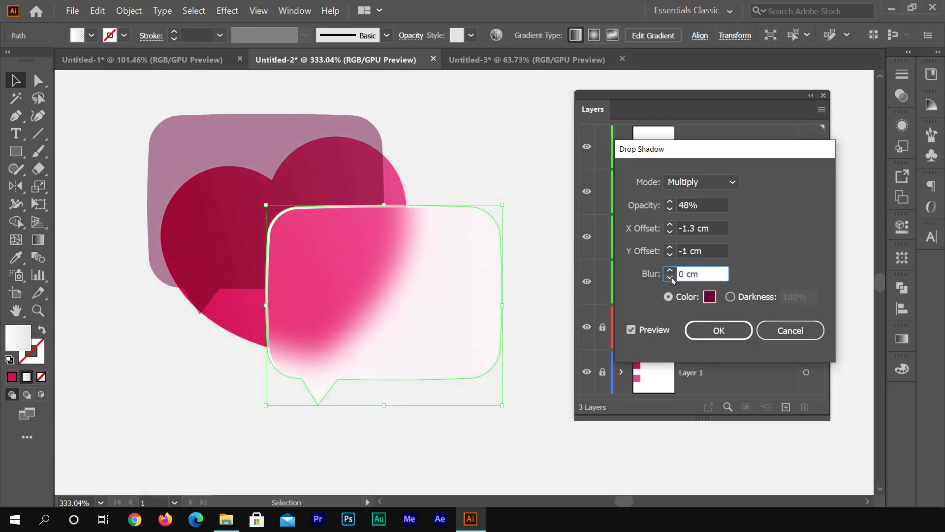
{"action": "left_click", "coordinate": [670, 271]}
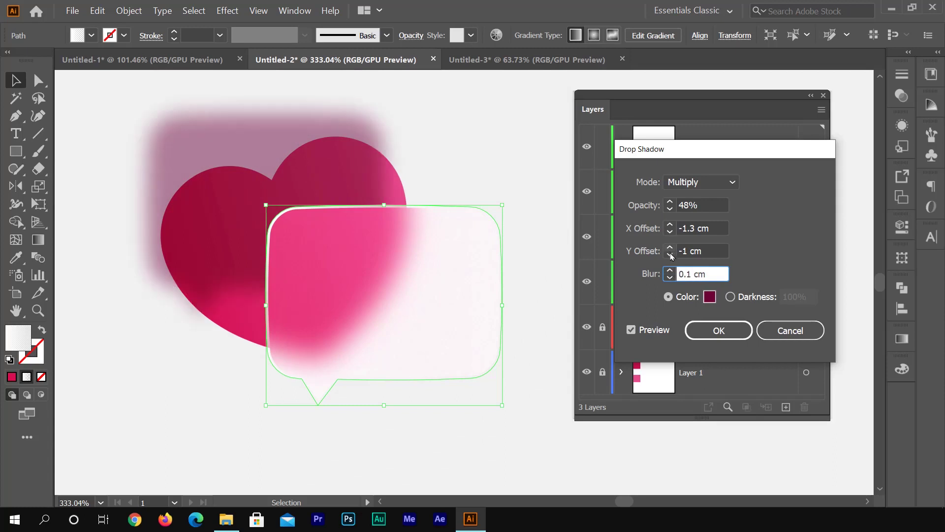
- Set both the X and Y offsets of the drop shadow to -0.1 cm
{"action": "left_click", "coordinate": [670, 231]}
{"action": "left_click", "coordinate": [670, 232]}
{"action": "left_click_drag", "start_coordinate": [670, 225], "coordinate": [670, 248]}
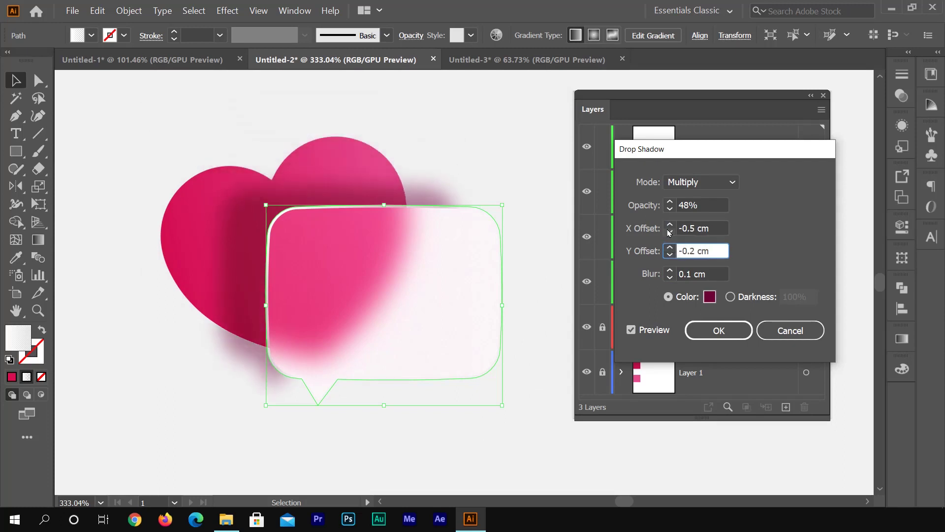
{"action": "left_click", "coordinate": [670, 232]}
{"action": "left_click", "coordinate": [670, 232]}
{"action": "left_click", "coordinate": [670, 225]}
{"action": "left_click", "coordinate": [670, 225]}
{"action": "left_click", "coordinate": [670, 225]}
{"action": "left_click", "coordinate": [670, 225]}
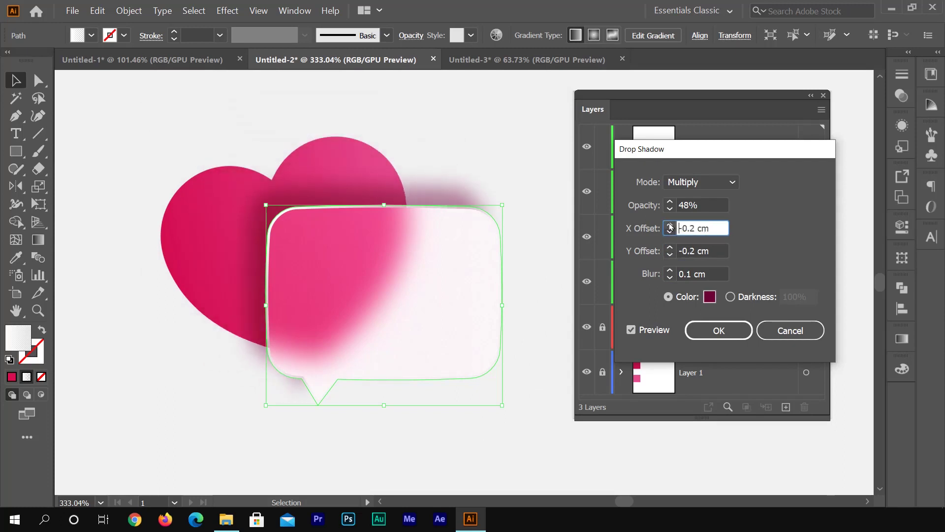
{"action": "left_click", "coordinate": [670, 225]}
{"action": "left_click", "coordinate": [670, 225]}
{"action": "left_click", "coordinate": [673, 233]}
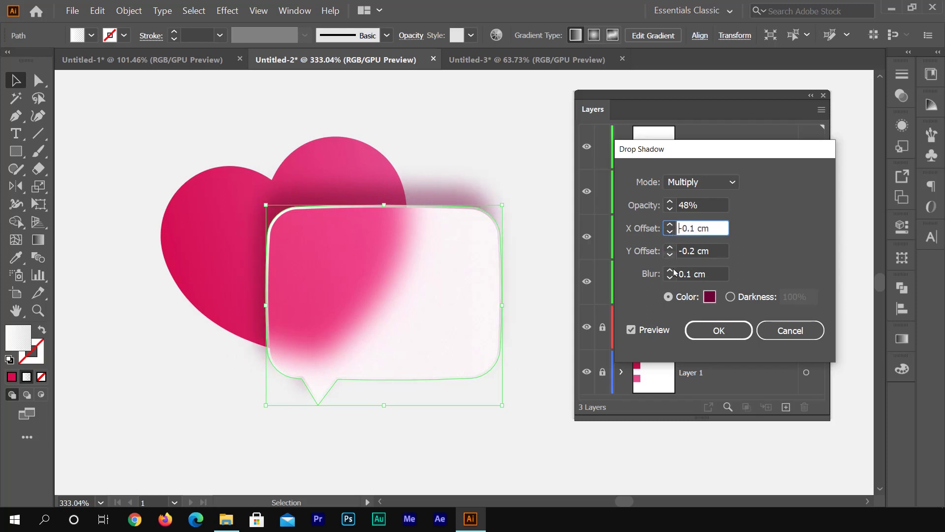
{"action": "left_click", "coordinate": [671, 254]}
{"action": "left_click", "coordinate": [672, 249]}
{"action": "left_click", "coordinate": [671, 248]}
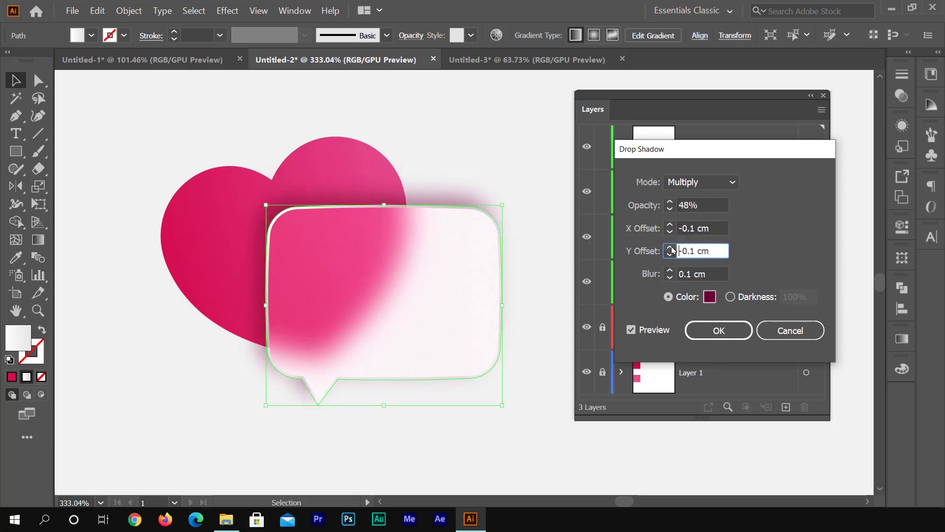
- Set the drop shadow's opacity to 38% and apply the effect
{"action": "left_click", "coordinate": [670, 209]}
{"action": "left_click", "coordinate": [671, 209]}
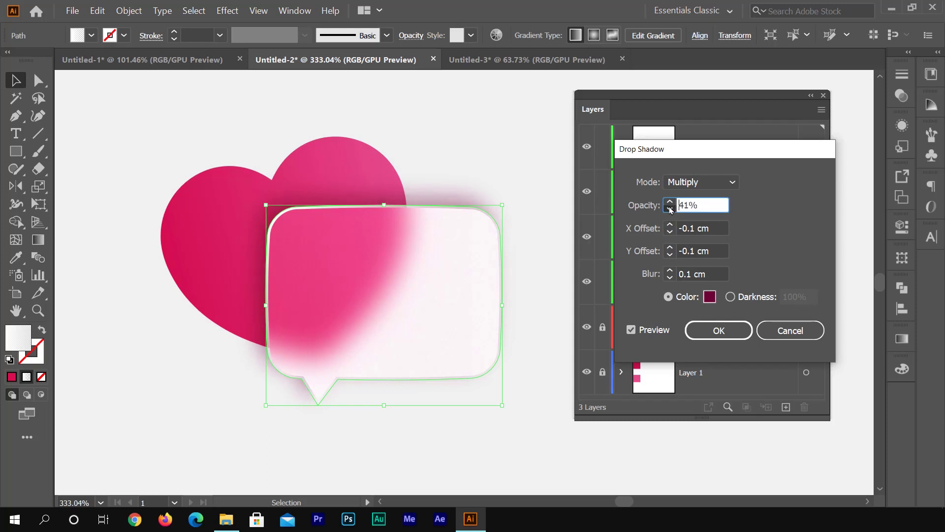
{"action": "left_click", "coordinate": [670, 209]}
{"action": "left_click", "coordinate": [670, 201]}
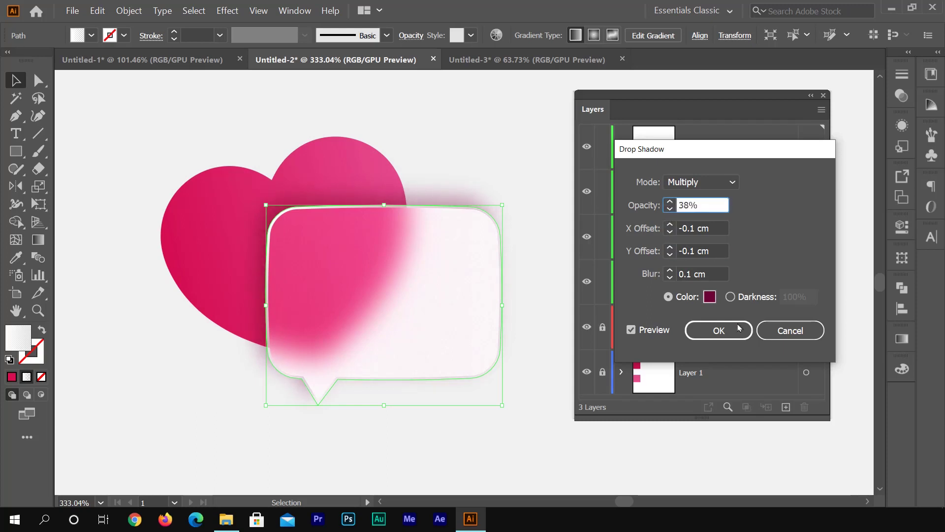
{"action": "left_click", "coordinate": [719, 330]}
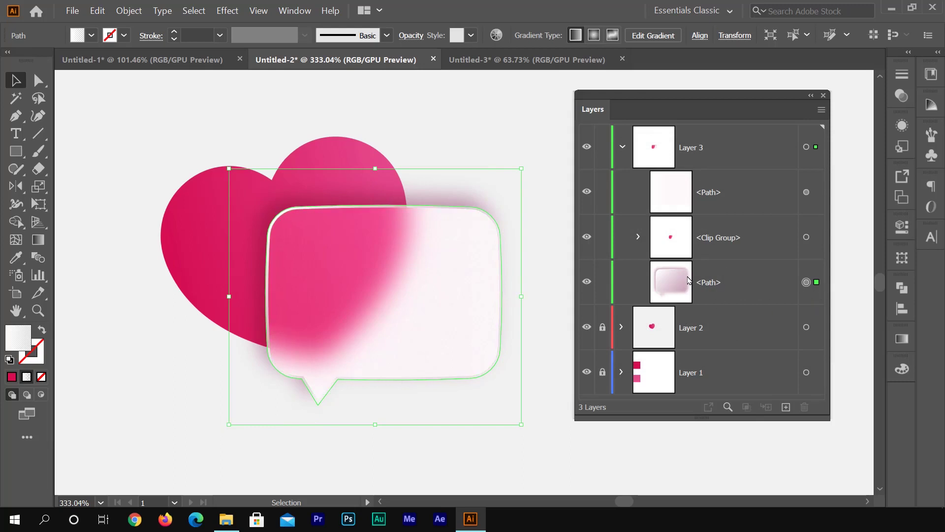
- Expand the appearance of the shadowed speech bubble path into a group
{"action": "left_click", "coordinate": [127, 11]}
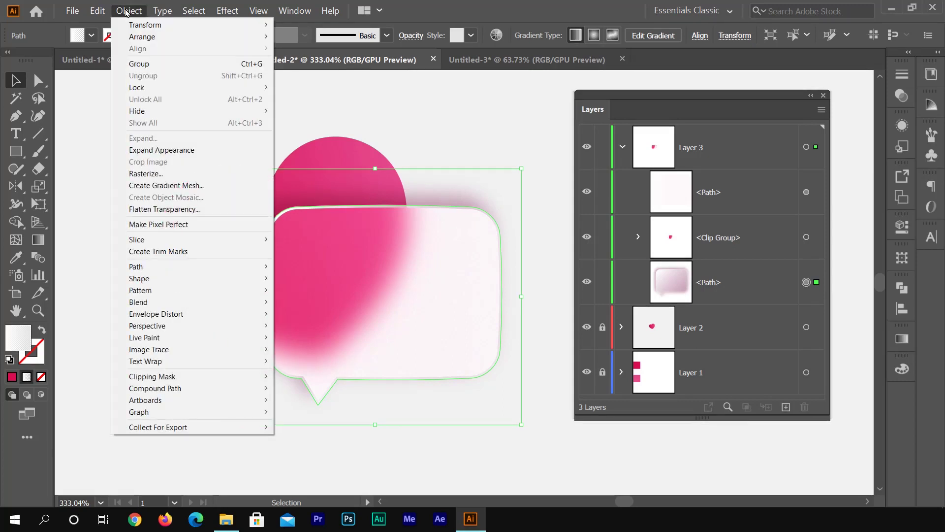
{"action": "left_click", "coordinate": [158, 150]}
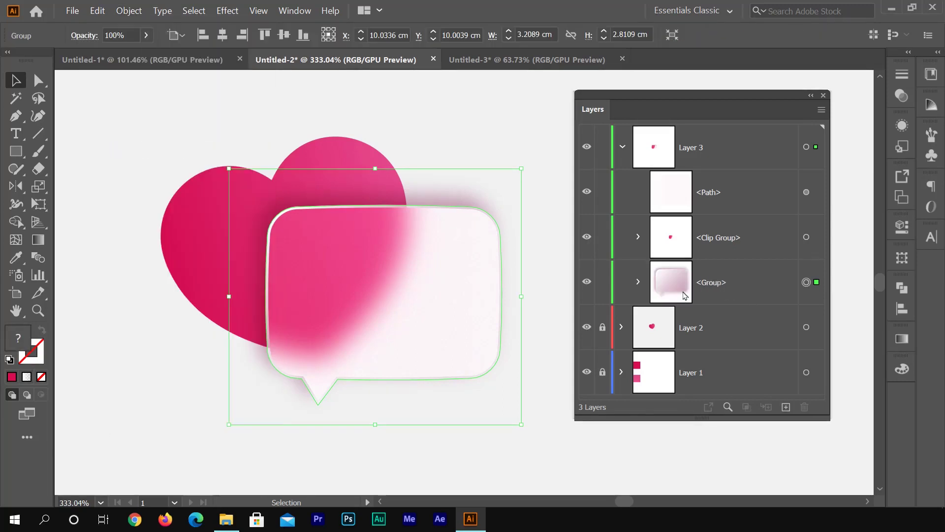
- Narrow and shorten the shadow image inside the speech bubble group so it mainly covers the bubble area over the heart
{"action": "left_click", "coordinate": [638, 282]}
{"action": "scroll", "coordinate": [830, 290], "scroll_direction": "down", "scroll_amount": 2}
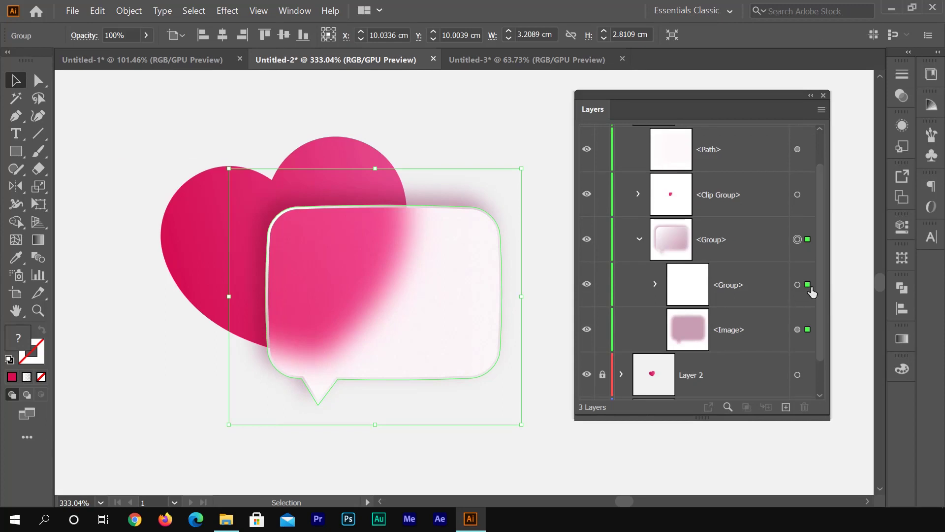
{"action": "left_click", "coordinate": [807, 329]}
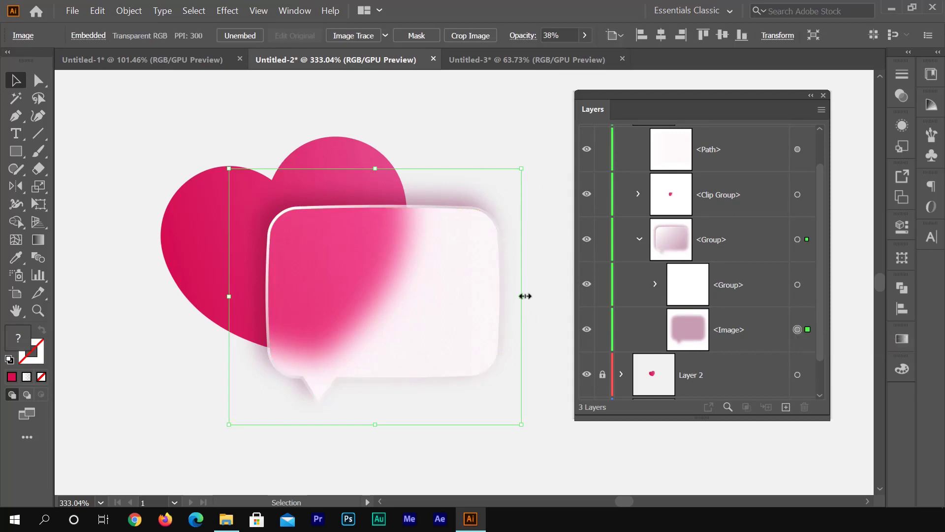
{"action": "left_click_drag", "start_coordinate": [525, 296], "coordinate": [405, 296]}
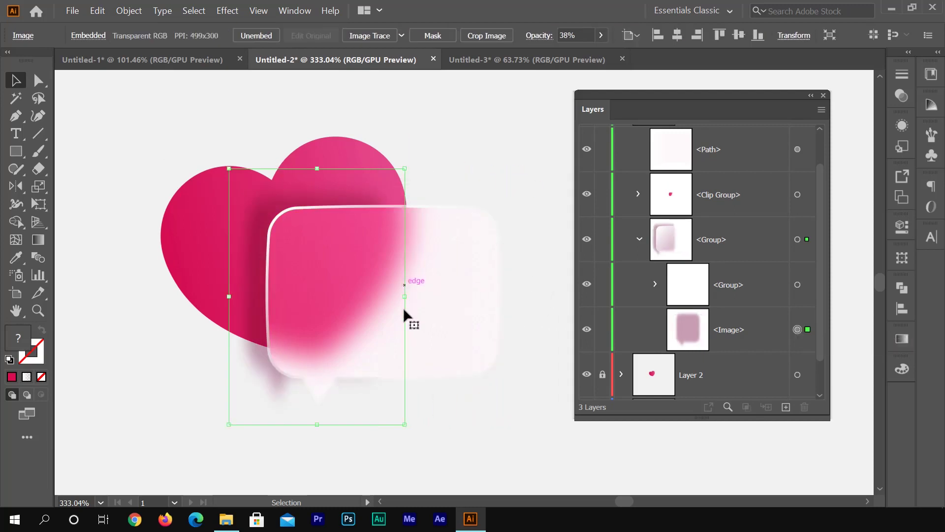
{"action": "left_click_drag", "start_coordinate": [316, 423], "coordinate": [316, 344]}
{"action": "left_click", "coordinate": [350, 277]}
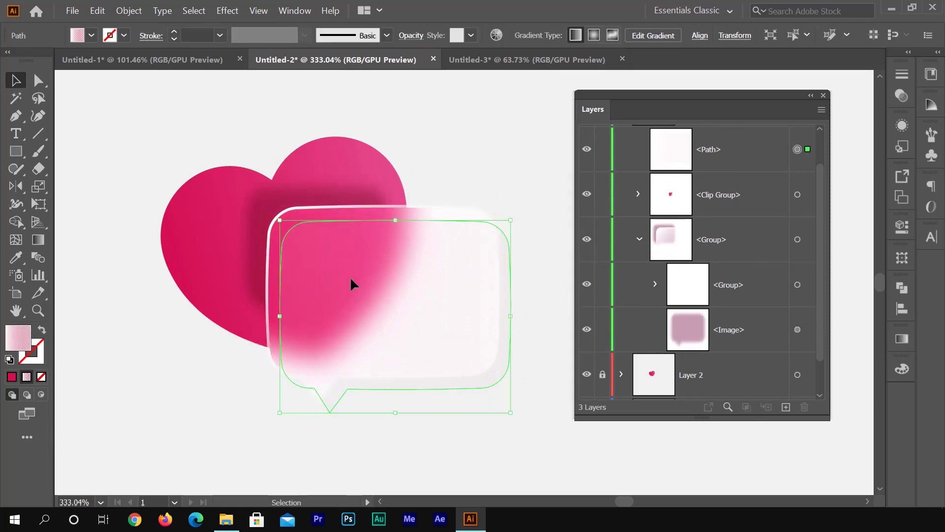
{"action": "key", "text": "ctrl+z"}
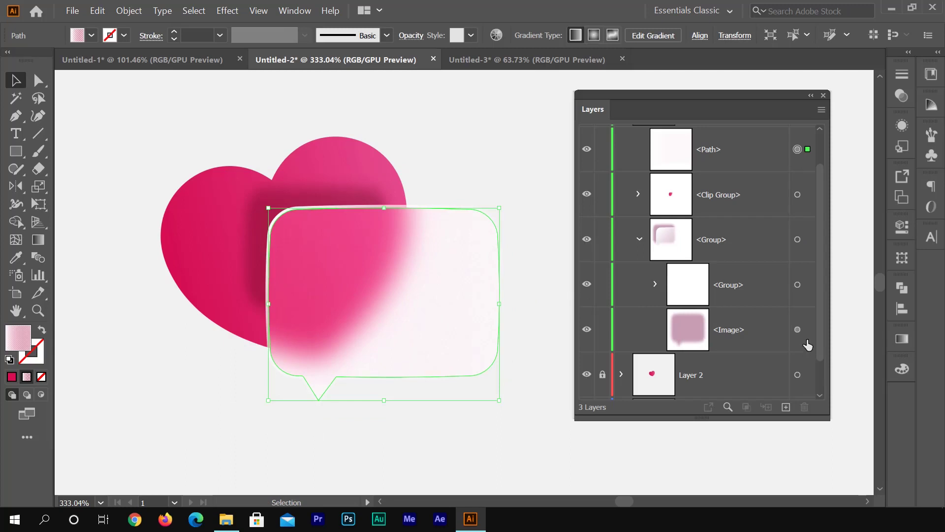
- Move the shadow image down and right behind the bubble's upper-left corner, then stretch its height and width slightly
{"action": "left_click", "coordinate": [797, 329]}
{"action": "left_click_drag", "start_coordinate": [263, 190], "coordinate": [283, 214]}
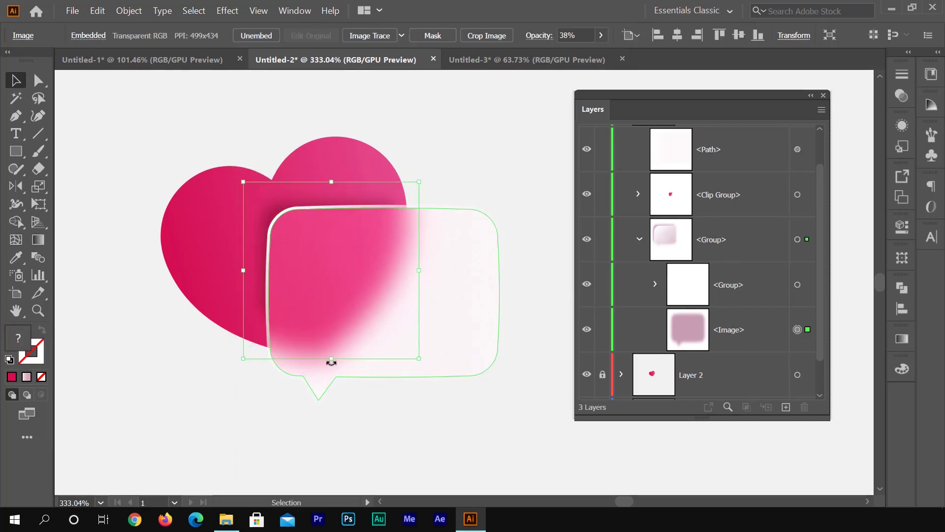
{"action": "left_click_drag", "start_coordinate": [332, 359], "coordinate": [331, 388]}
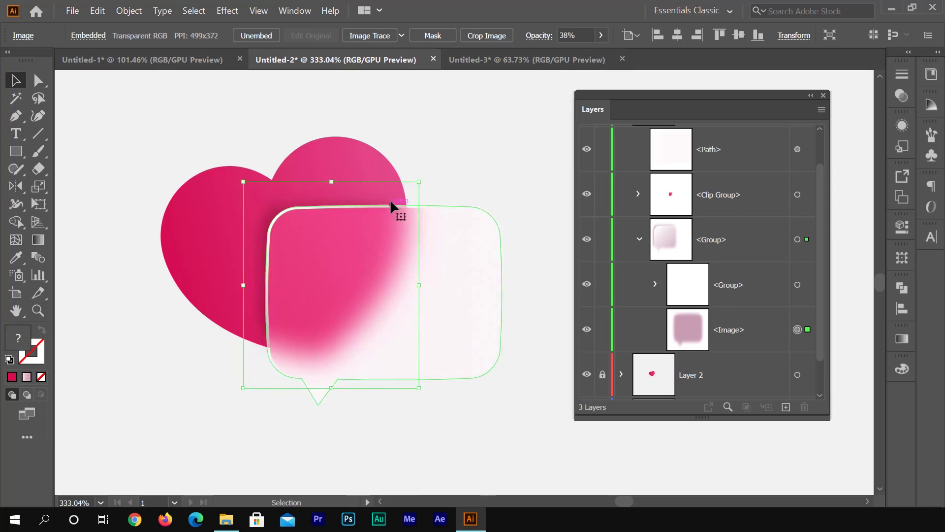
{"action": "left_click_drag", "start_coordinate": [419, 284], "coordinate": [432, 285]}
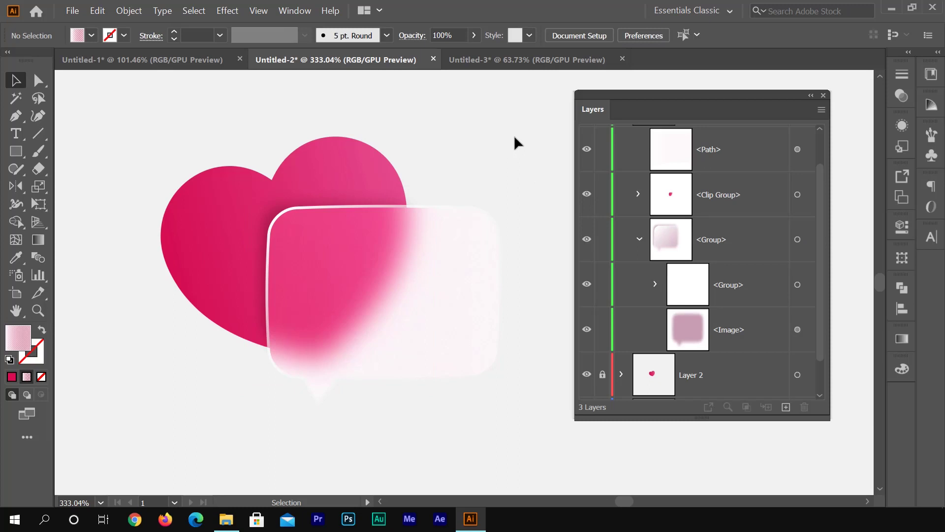
- Nudge the bubble's gradient path, clipping path and shadowed group together about 0.14 cm right and 0.2 cm down
{"action": "left_click", "coordinate": [639, 239]}
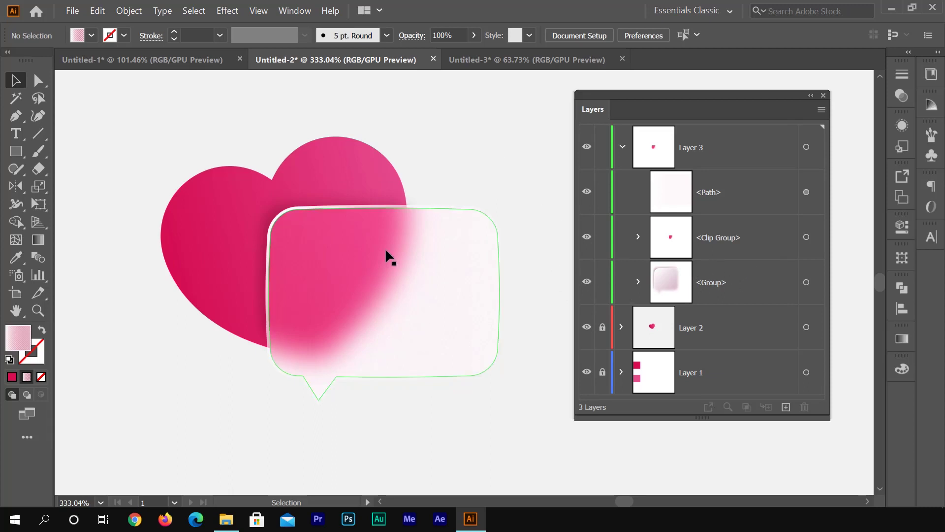
{"action": "left_click", "coordinate": [817, 283]}
{"action": "left_click", "coordinate": [638, 236]}
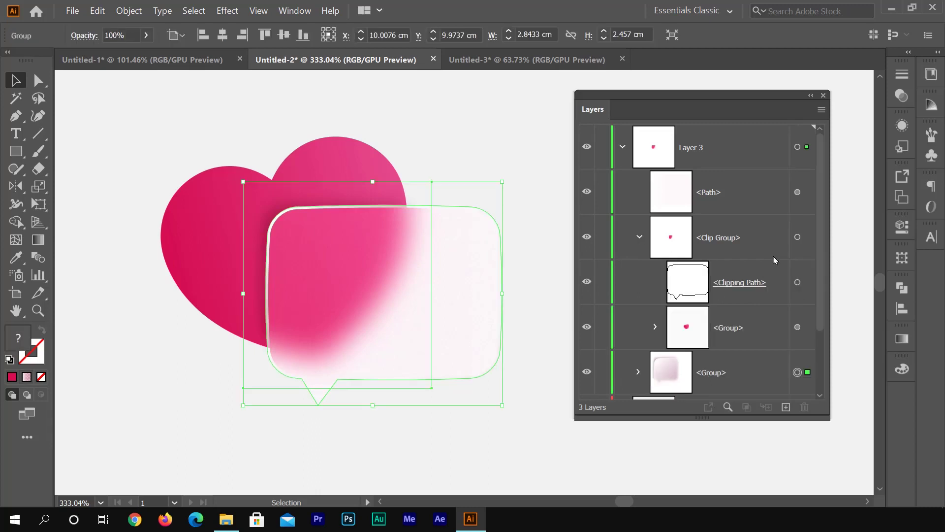
{"action": "left_click", "coordinate": [807, 284]}
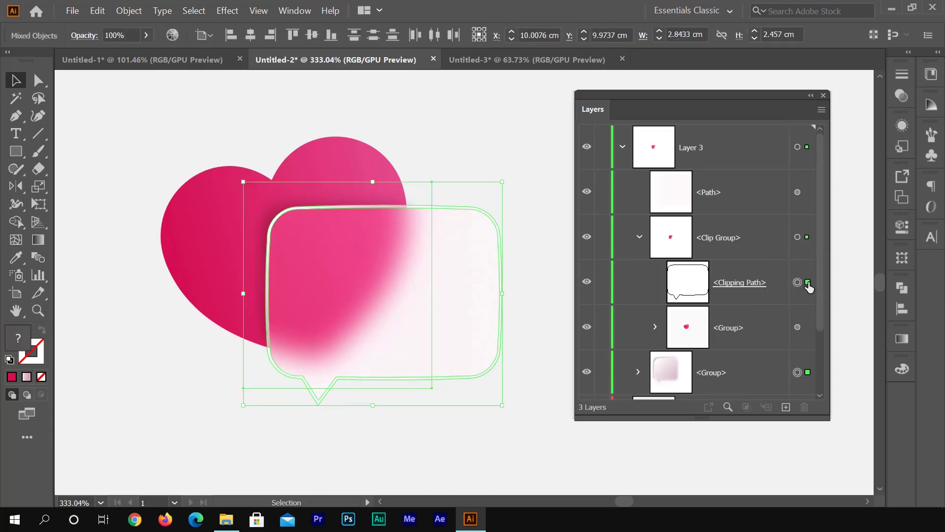
{"action": "left_click", "coordinate": [807, 195], "text": "shift"}
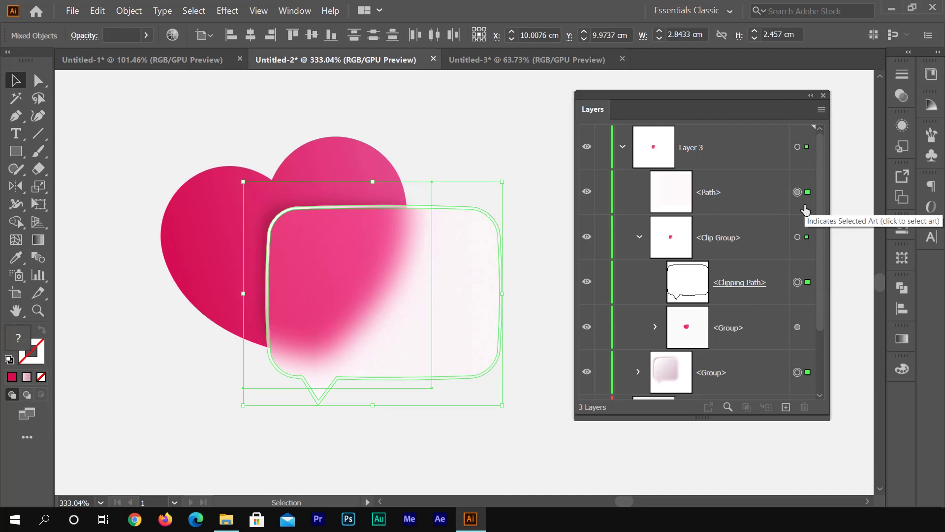
{"action": "key", "text": "Right"}
{"action": "key", "text": "Right"}
{"action": "key", "text": "Right"}
{"action": "key", "text": "Down"}
{"action": "key", "text": "Down"}
{"action": "key", "text": "Down"}
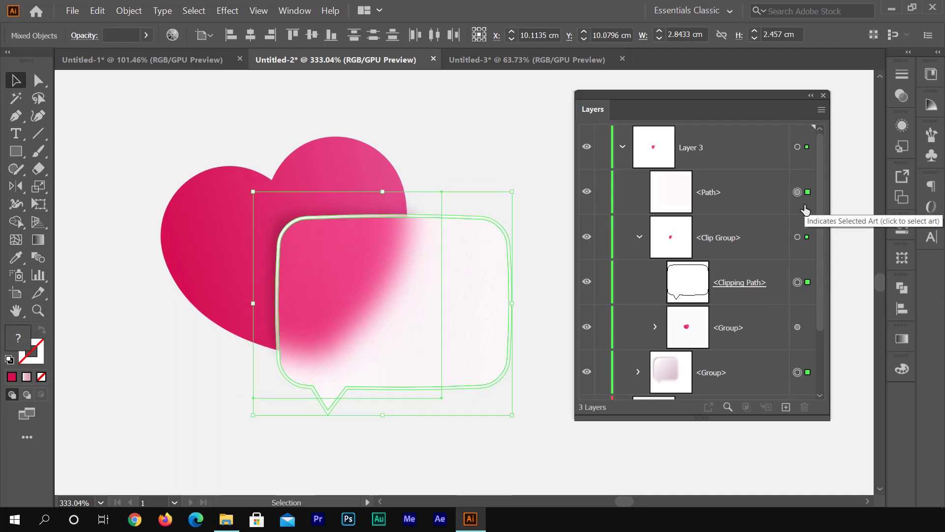
{"action": "key", "text": "Right"}
{"action": "key", "text": "Down"}
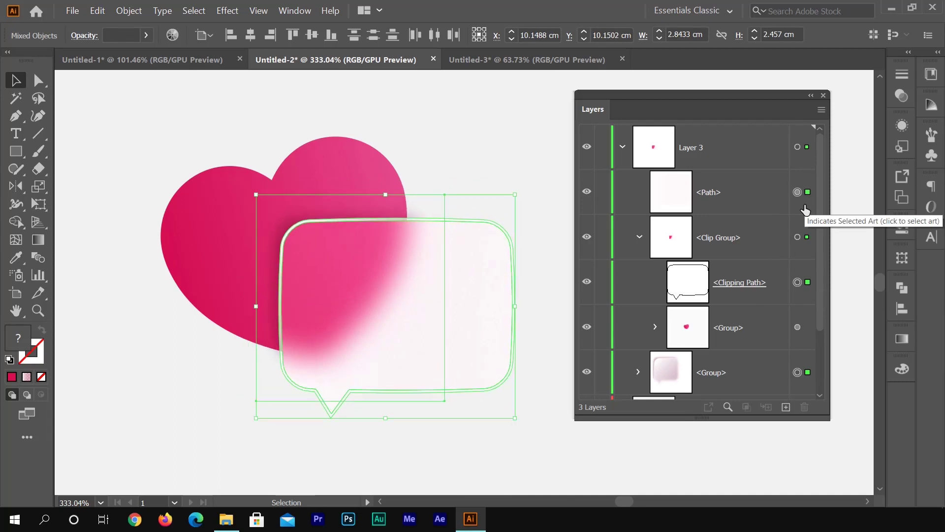
{"action": "key", "text": "Left"}
{"action": "key", "text": "Down"}
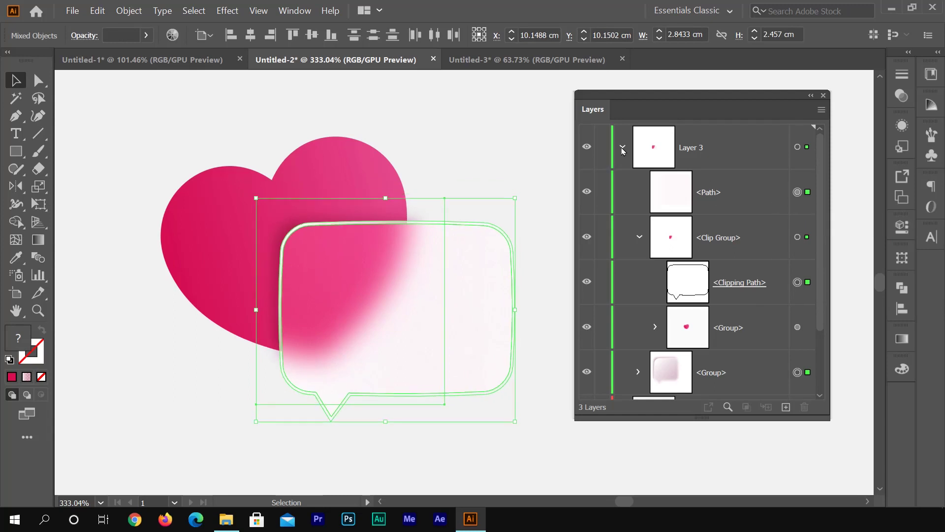
{"action": "left_click", "coordinate": [515, 132]}
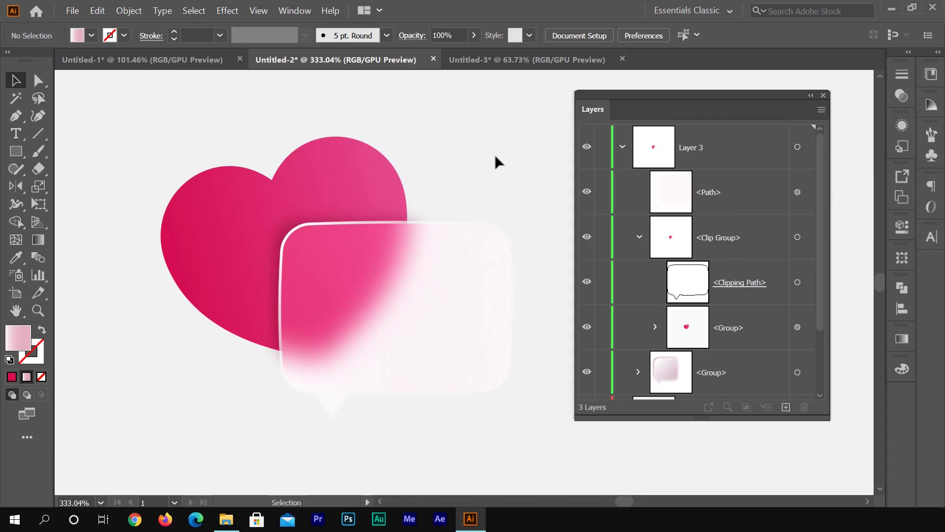
- Collapse Layer 3 and add a new layer above it
{"action": "left_click_drag", "start_coordinate": [457, 153], "coordinate": [494, 205]}
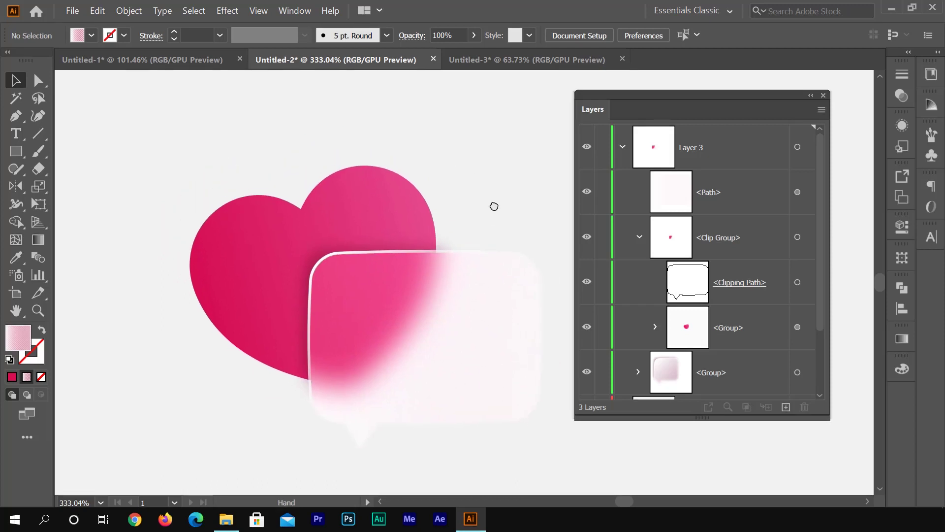
{"action": "left_click", "coordinate": [717, 147]}
{"action": "left_click", "coordinate": [621, 147]}
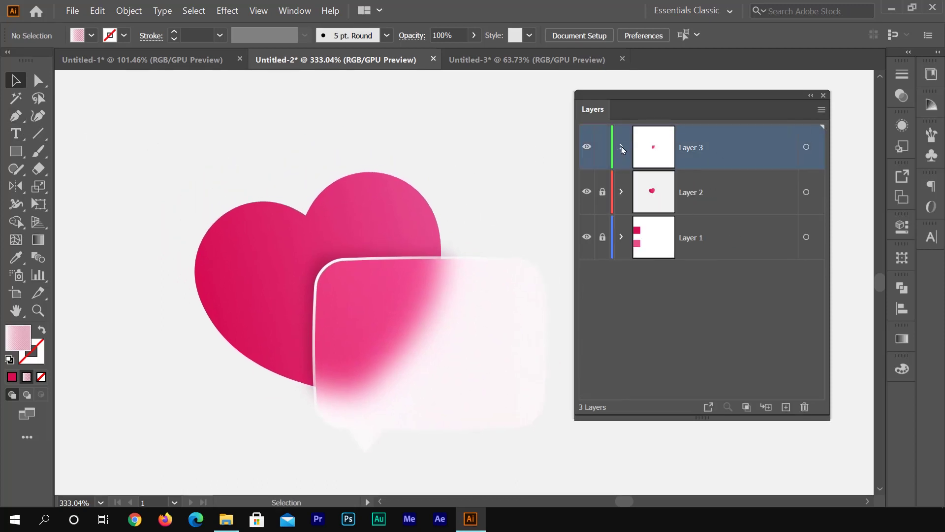
{"action": "left_click", "coordinate": [785, 407]}
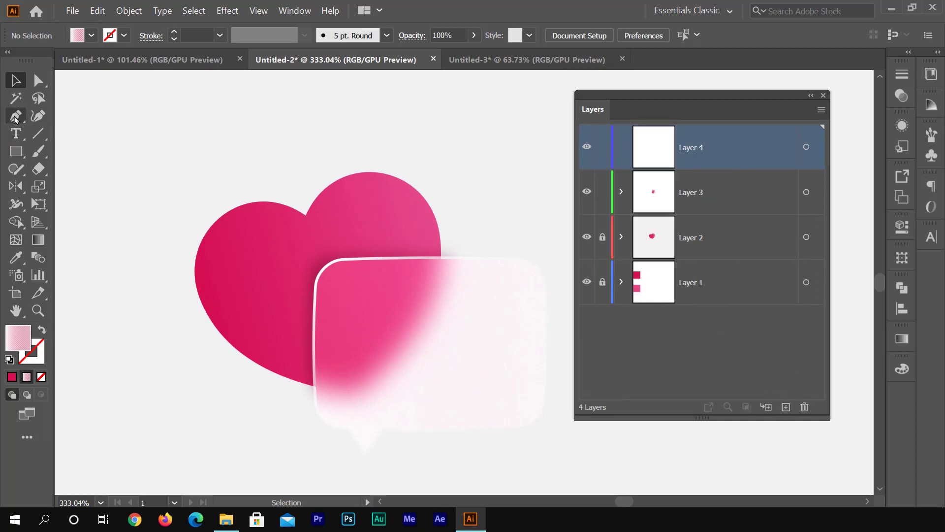
- Draw a curved highlight line about 0.54 cm across with the Pen tool inside the heart's right lobe and refine its curve
{"action": "left_click", "coordinate": [19, 119]}
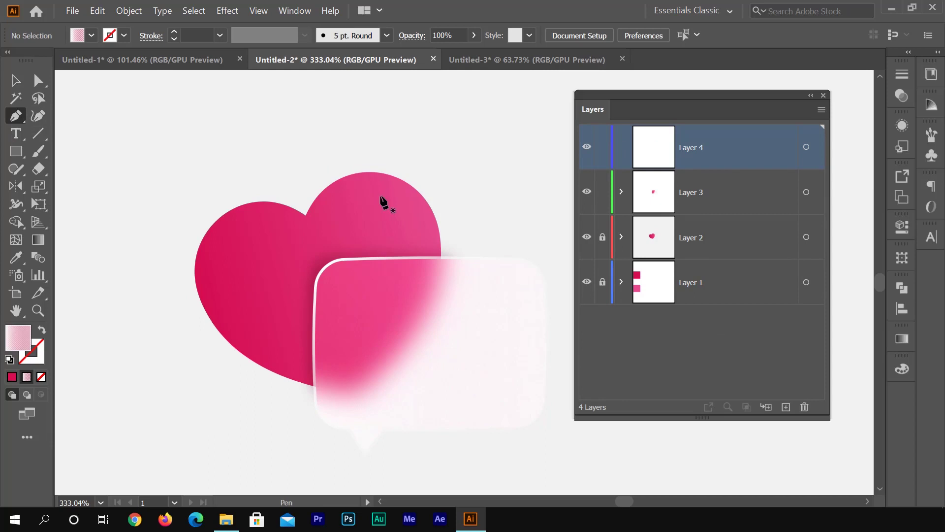
{"action": "scroll", "coordinate": [389, 202], "scroll_direction": "up", "scroll_amount": 3}
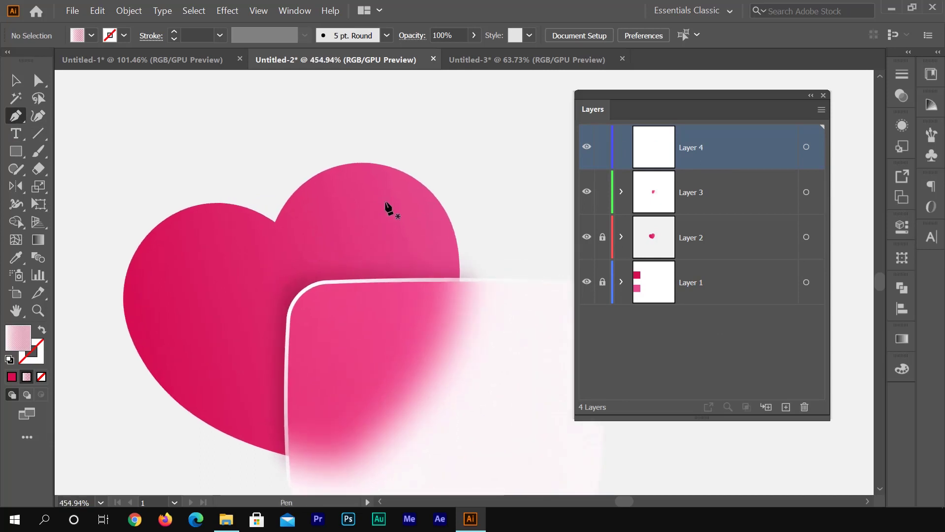
{"action": "left_click", "coordinate": [374, 196]}
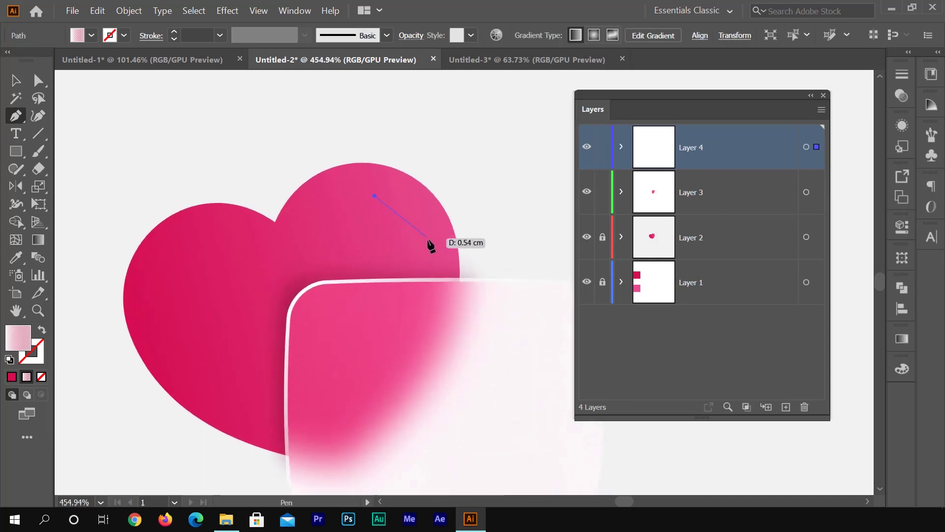
{"action": "left_click_drag", "start_coordinate": [432, 246], "coordinate": [438, 291]}
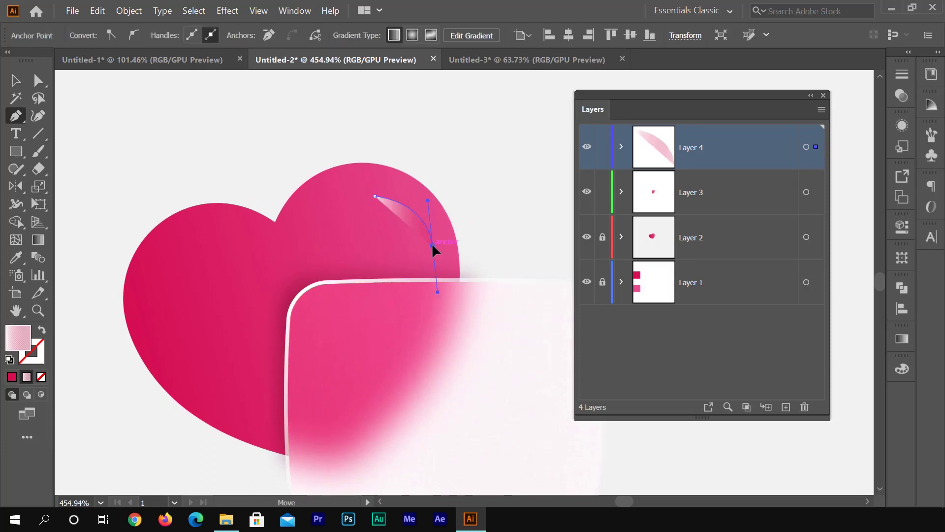
{"action": "left_click", "coordinate": [375, 197], "text": "ctrl"}
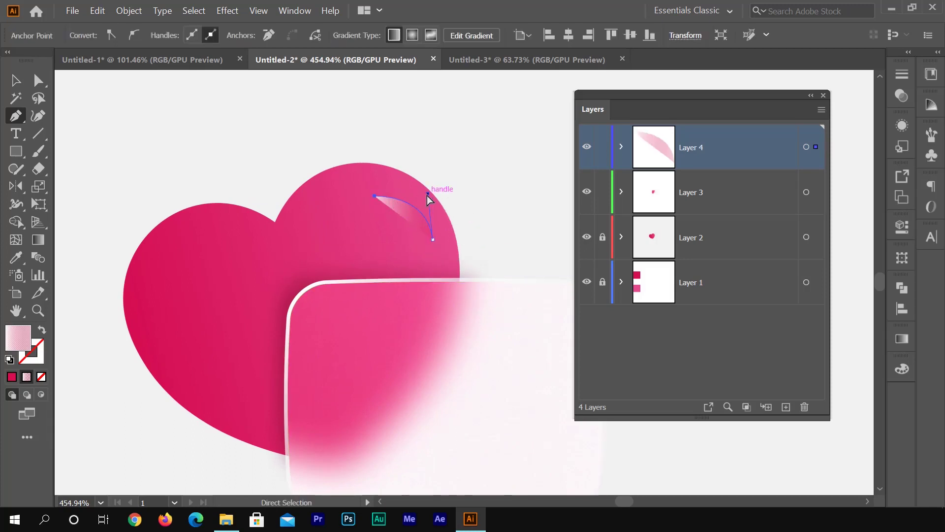
{"action": "left_click_drag", "start_coordinate": [427, 196], "coordinate": [423, 185]}
{"action": "left_click_drag", "start_coordinate": [428, 240], "coordinate": [427, 240]}
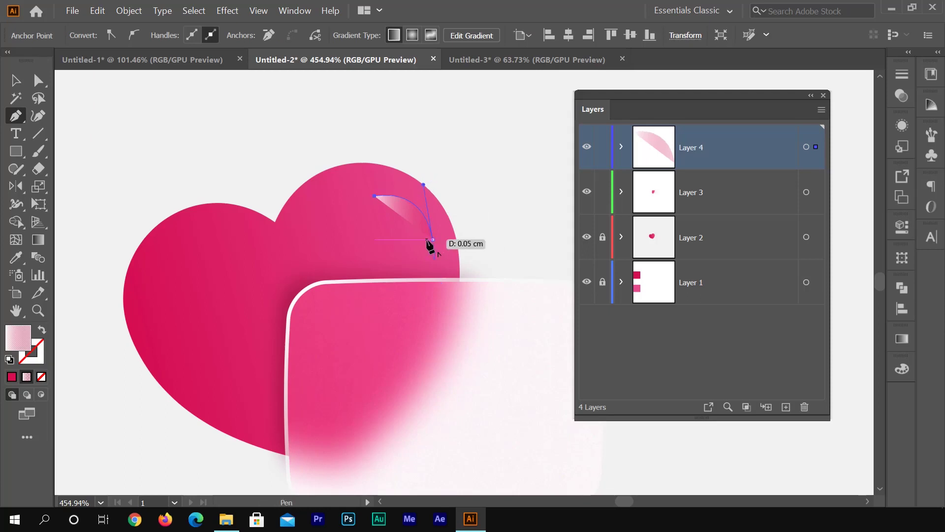
{"action": "left_click_drag", "start_coordinate": [428, 241], "coordinate": [428, 242]}
- Swap the highlight line's fill and stroke, and set its stroke color to white
{"action": "key", "text": "shift+x"}
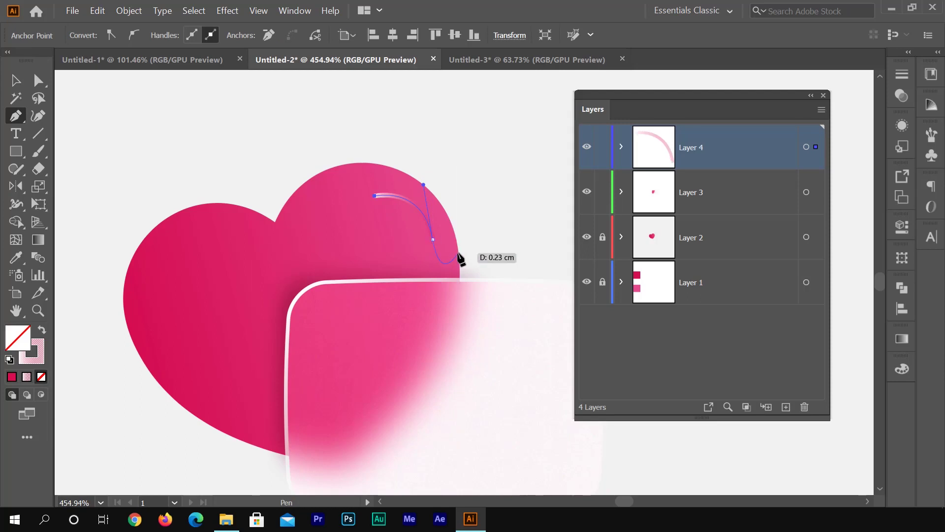
{"action": "left_click", "coordinate": [20, 85]}
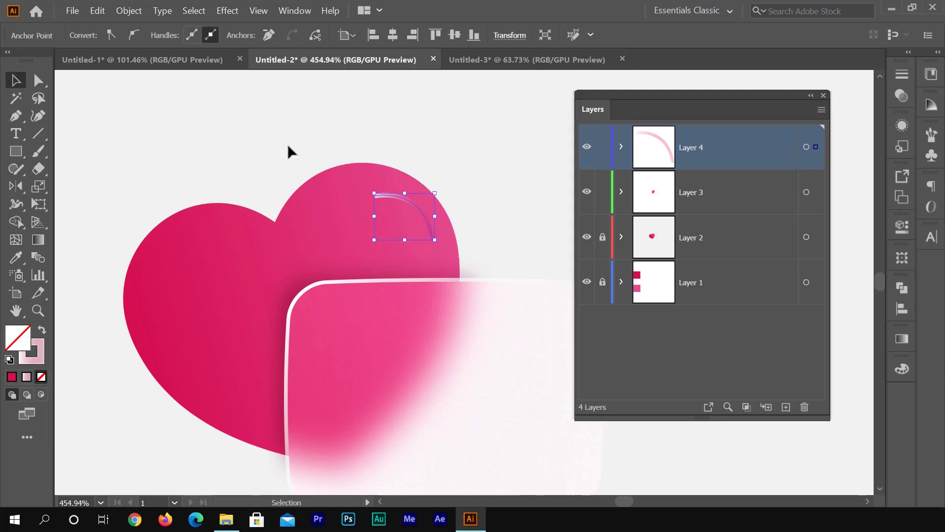
{"action": "left_click", "coordinate": [397, 195]}
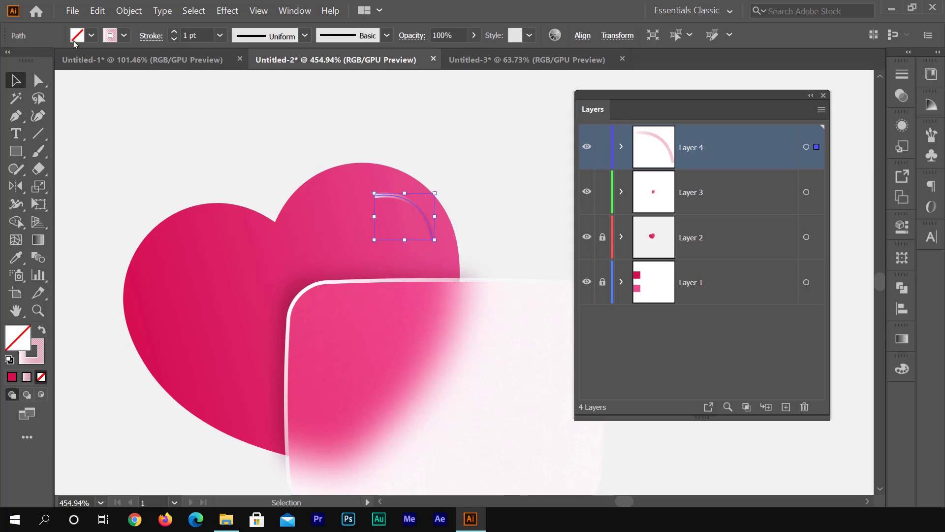
{"action": "left_click", "coordinate": [112, 37]}
{"action": "left_click", "coordinate": [30, 58]}
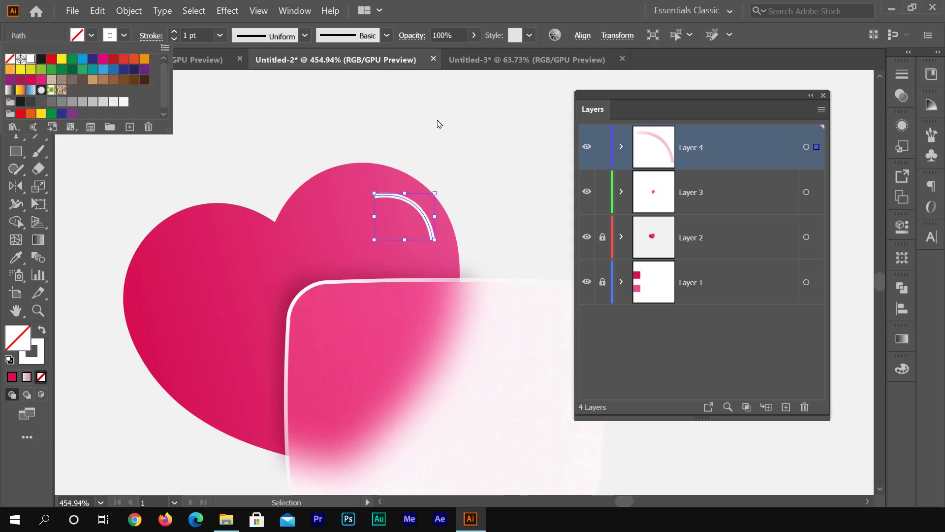
- Set the highlight line's stroke weight to 4 pt with a round cap
{"action": "left_click", "coordinate": [174, 32]}
{"action": "left_click", "coordinate": [175, 32]}
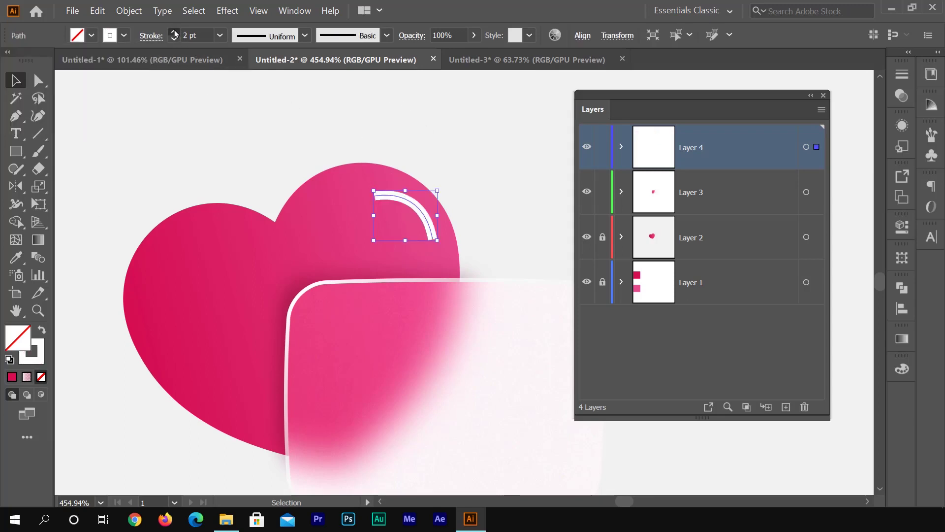
{"action": "left_click", "coordinate": [175, 32]}
{"action": "left_click", "coordinate": [151, 35]}
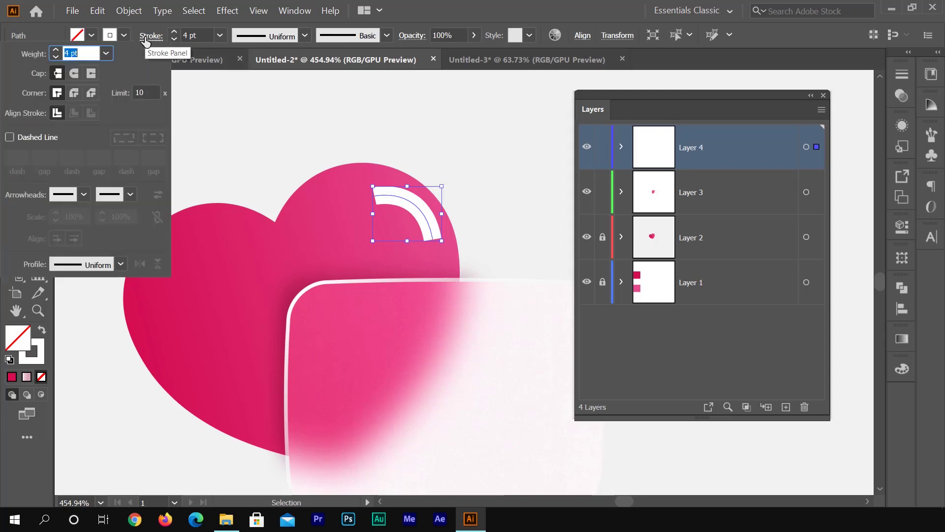
{"action": "left_click", "coordinate": [74, 73]}
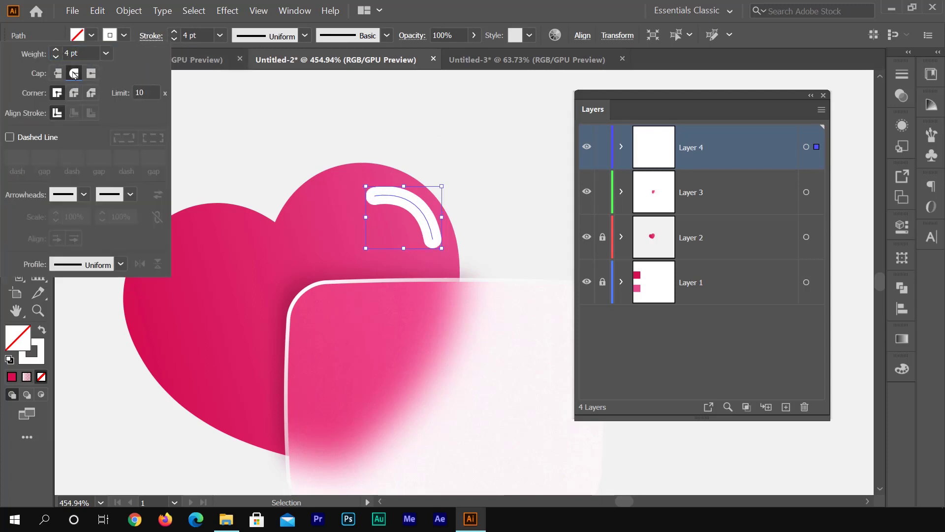
{"action": "key", "text": "Escape"}
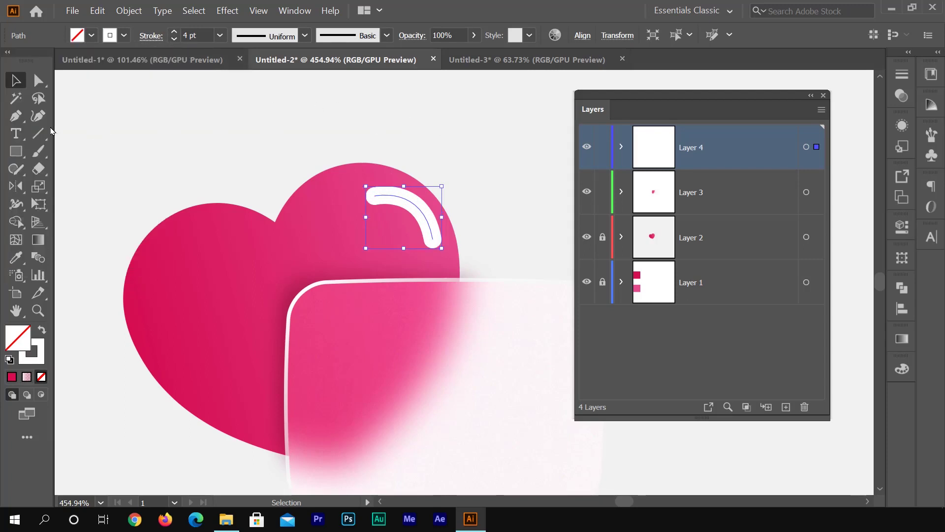
- Reposition both endpoints of the white highlight line so its curve follows the edge of the heart's right lobe
{"action": "left_click", "coordinate": [22, 117]}
{"action": "key", "text": "ctrl"}
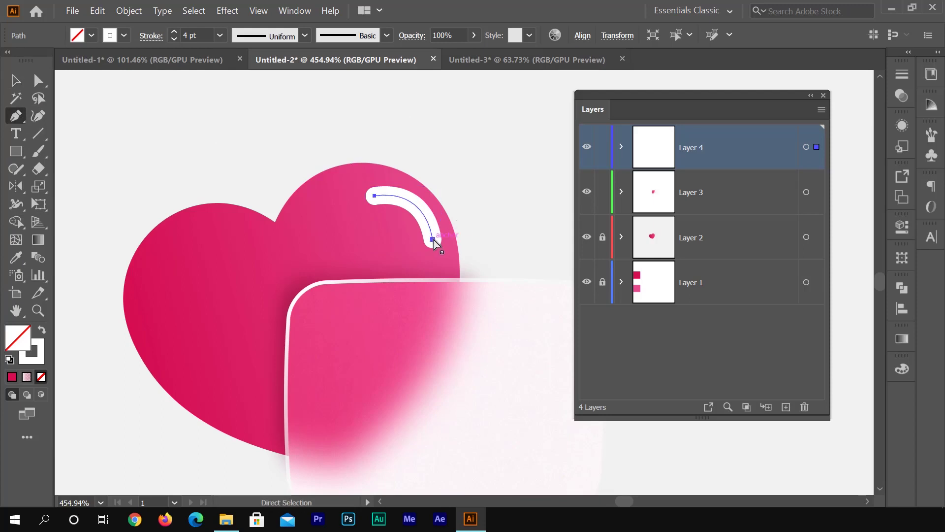
{"action": "left_click_drag", "start_coordinate": [433, 241], "coordinate": [438, 247]}
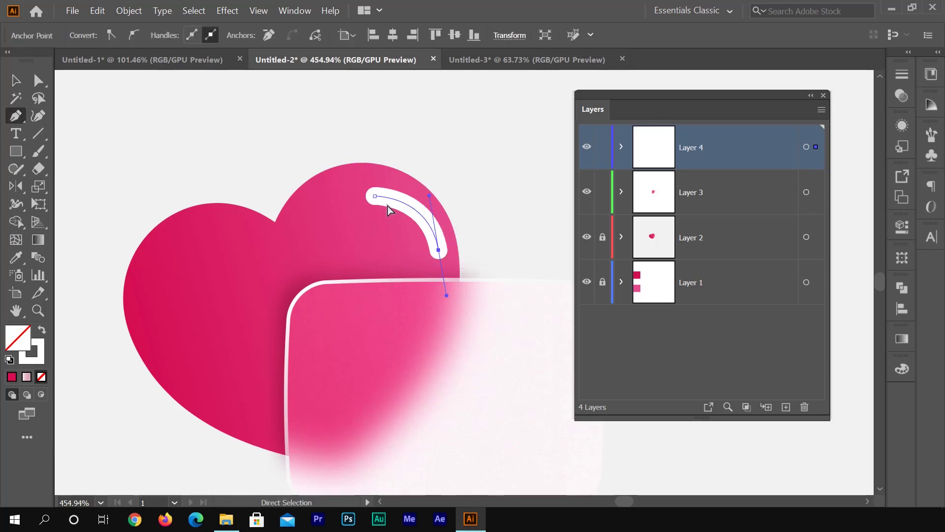
{"action": "left_click_drag", "start_coordinate": [375, 196], "coordinate": [374, 192]}
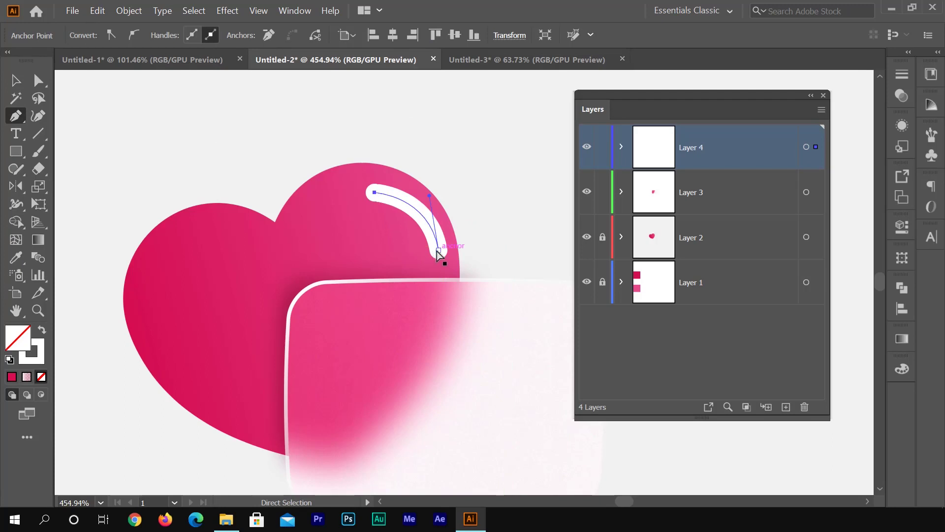
{"action": "left_click_drag", "start_coordinate": [435, 254], "coordinate": [430, 241]}
{"action": "left_click_drag", "start_coordinate": [376, 193], "coordinate": [370, 190]}
{"action": "left_click", "coordinate": [15, 78]}
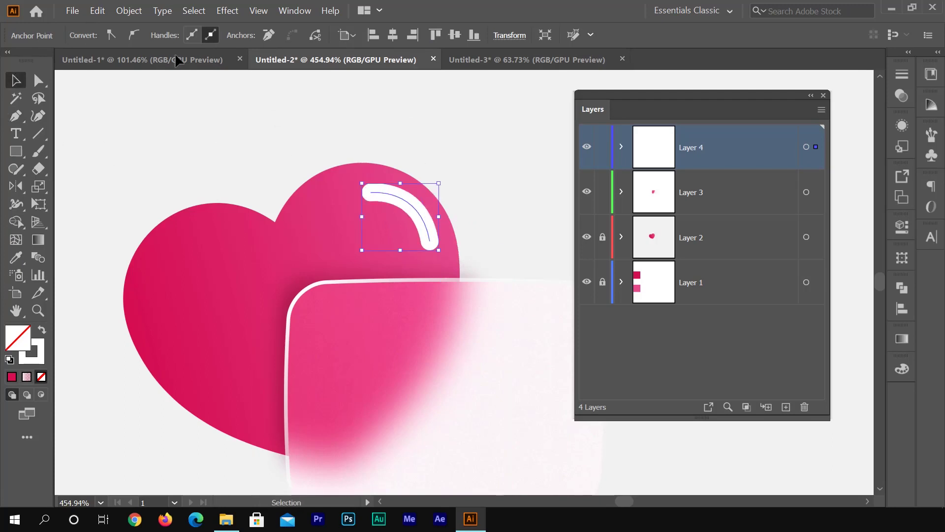
- Expand the highlight line's stroke into a filled shape
{"action": "left_click", "coordinate": [129, 10]}
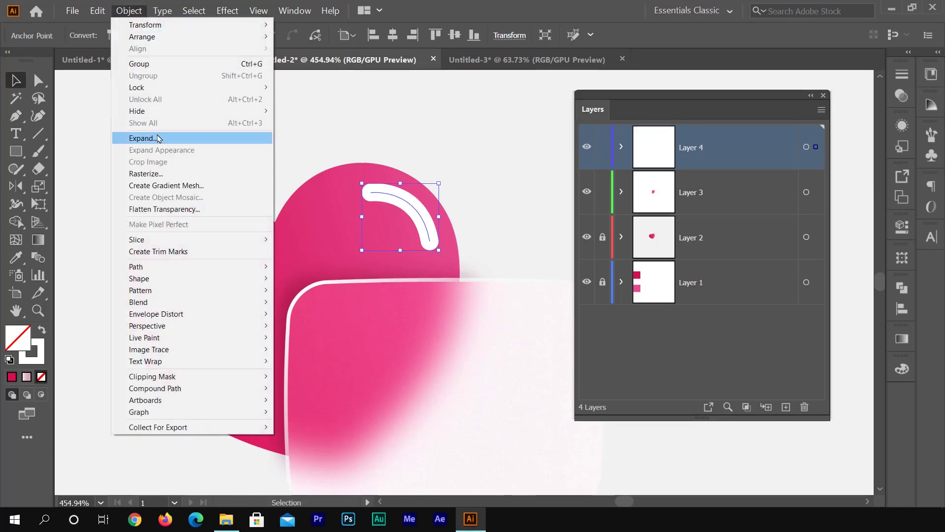
{"action": "left_click", "coordinate": [148, 138]}
{"action": "left_click", "coordinate": [436, 344]}
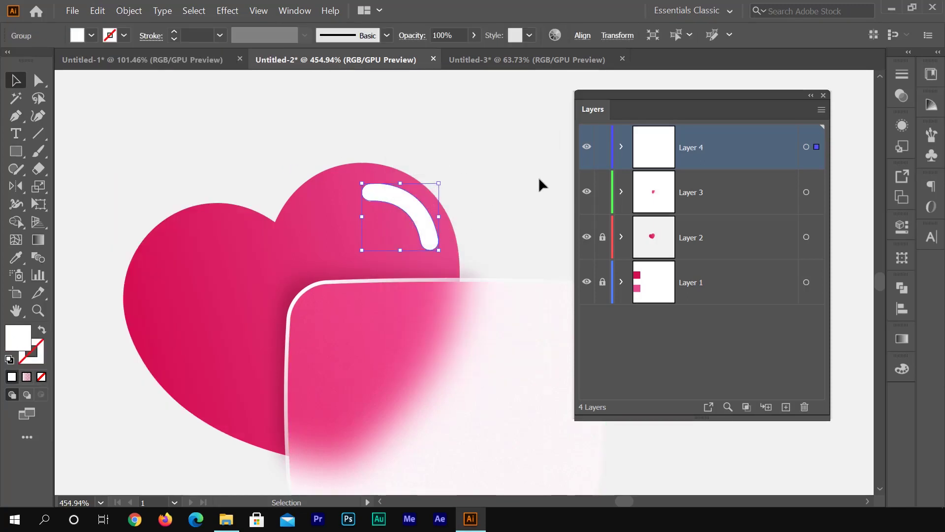
- Apply the white-to-pink linear gradient to the highlight and reverse its direction
{"action": "left_click", "coordinate": [897, 340]}
{"action": "left_click", "coordinate": [810, 441]}
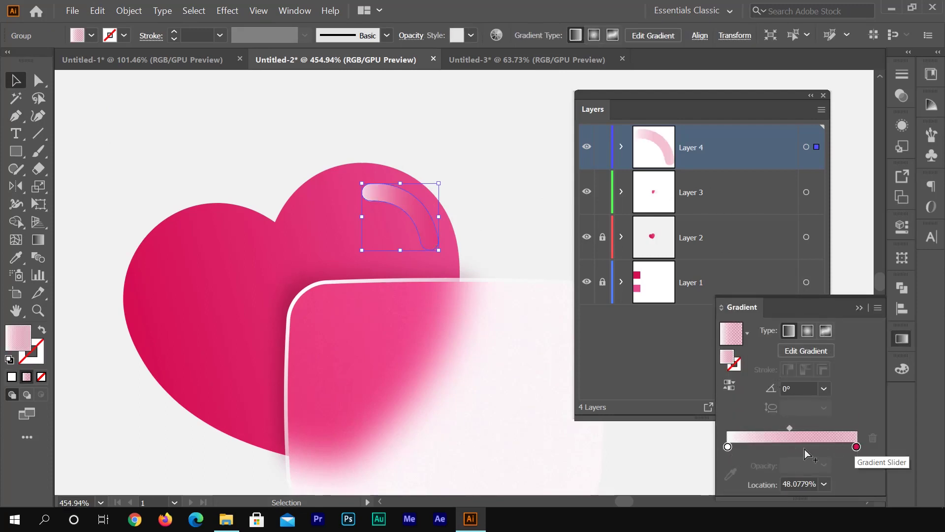
{"action": "left_click", "coordinate": [729, 384]}
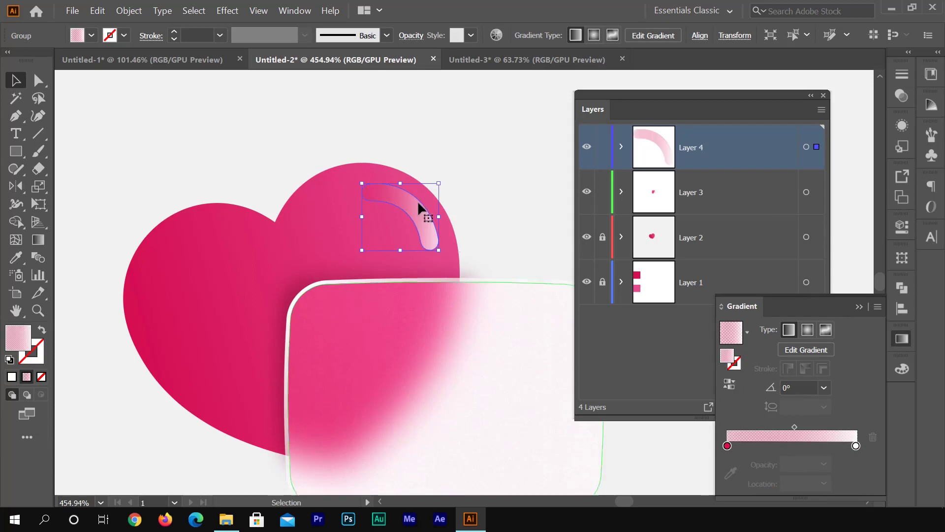
- Set the opacity of the pink stop in the highlight's gradient to 0%
{"action": "left_click", "coordinate": [856, 446]}
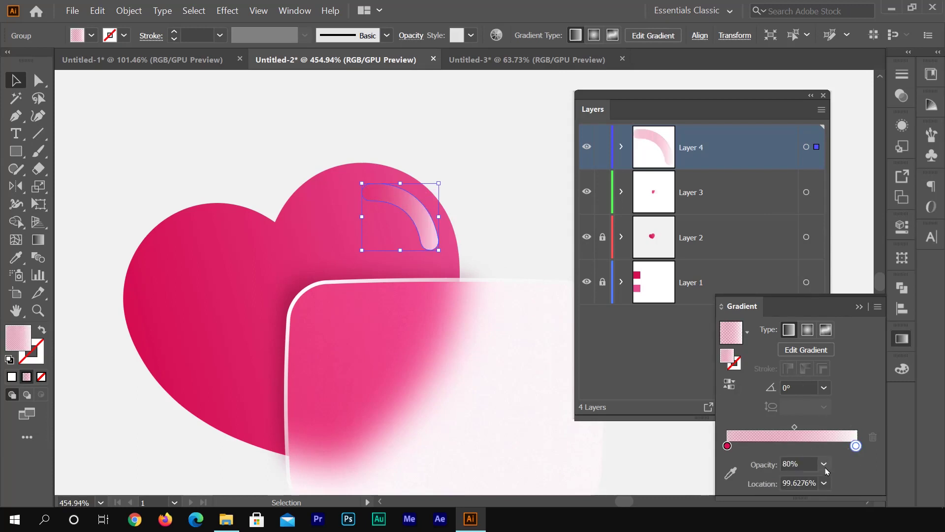
{"action": "left_click", "coordinate": [728, 446]}
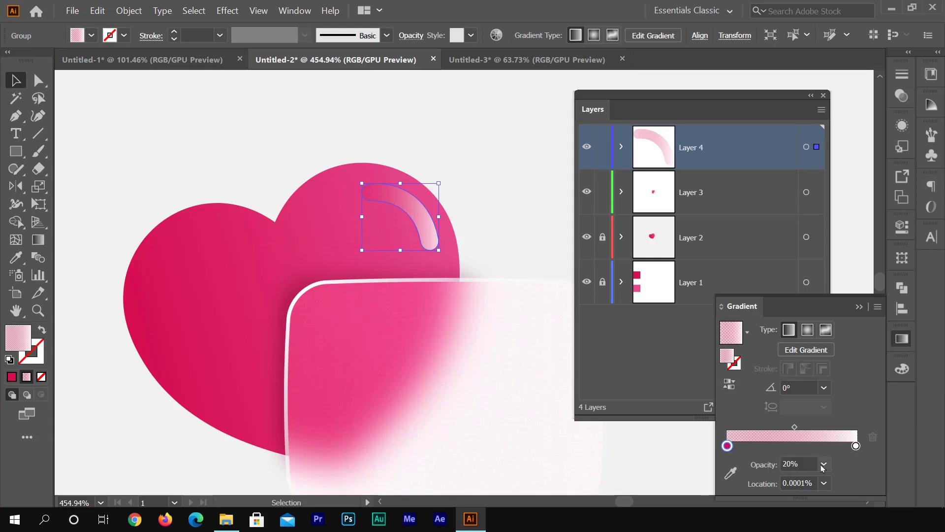
{"action": "left_click", "coordinate": [17, 80]}
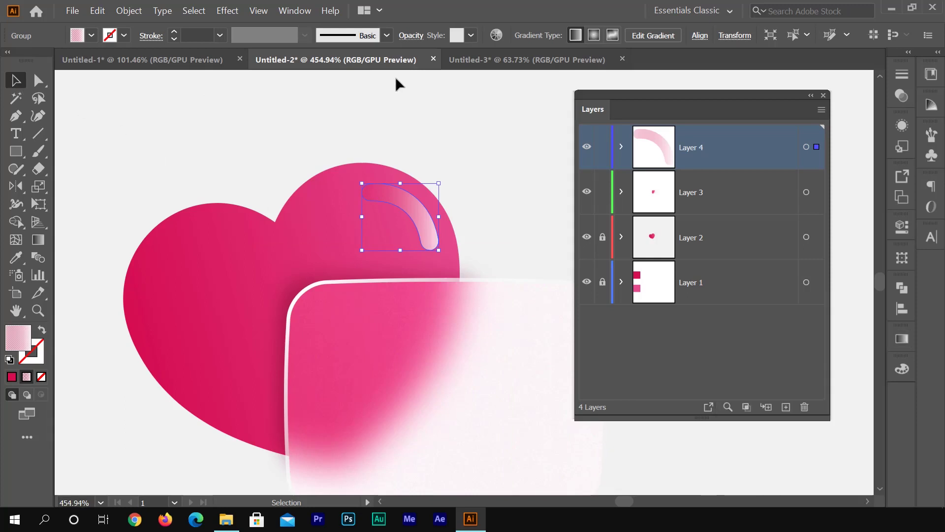
{"action": "left_click", "coordinate": [397, 83]}
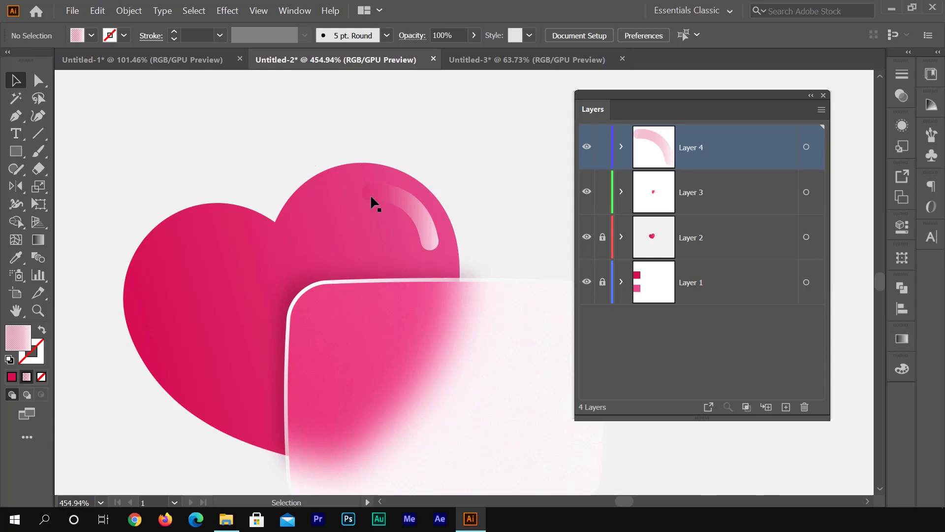
{"action": "left_click", "coordinate": [419, 210]}
{"action": "left_click", "coordinate": [902, 338]}
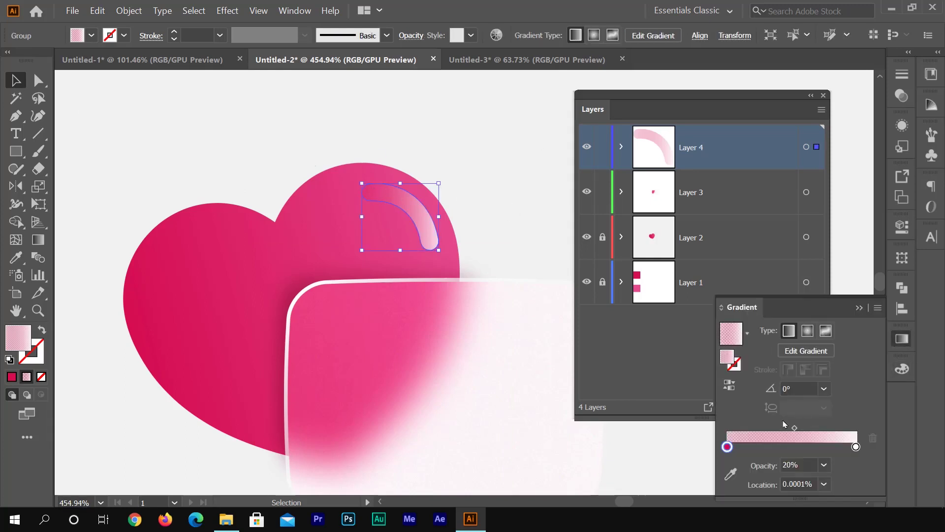
{"action": "left_click", "coordinate": [824, 464]}
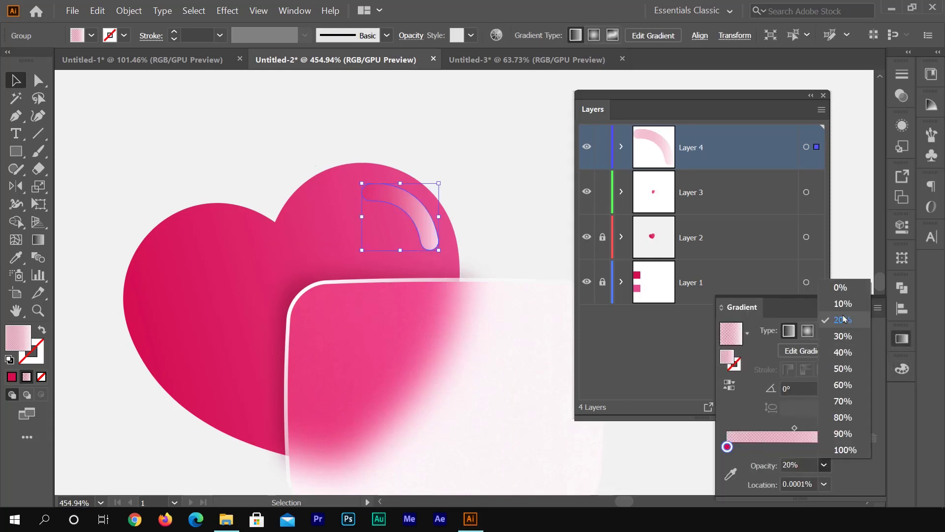
{"action": "left_click", "coordinate": [843, 287]}
{"action": "left_click", "coordinate": [473, 133]}
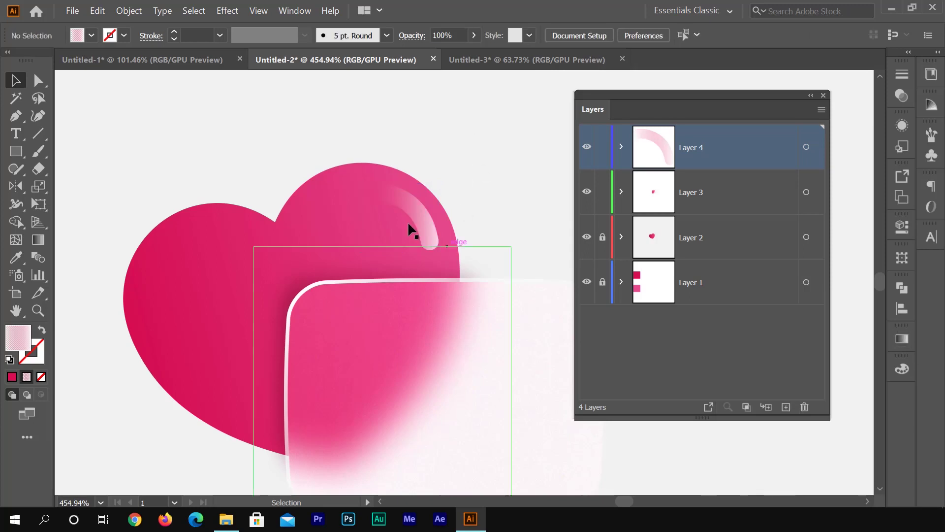
- Unlock Layer 2 and duplicate its heart path into Layer 4
{"action": "scroll", "coordinate": [443, 232], "scroll_direction": "down", "scroll_amount": 3}
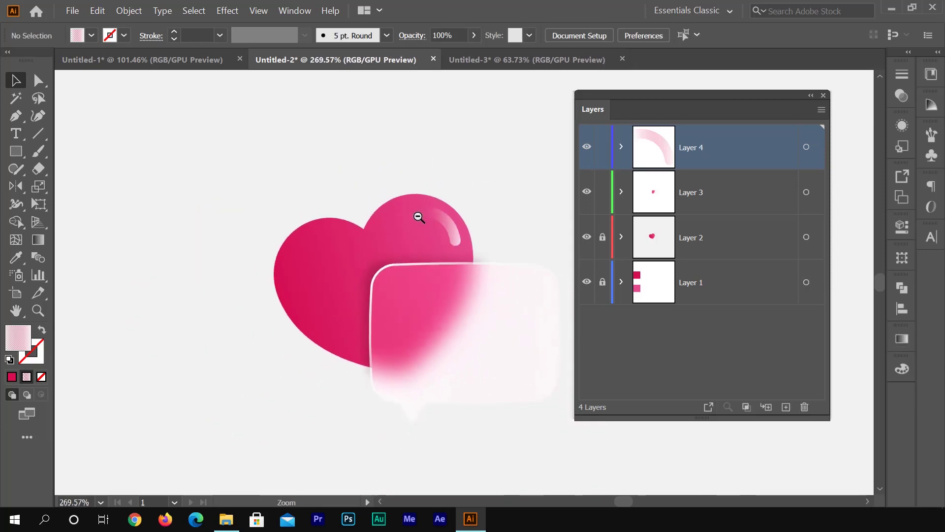
{"action": "mouse_move", "coordinate": [417, 212]}
{"action": "left_mouse_down"}
{"action": "mouse_move", "coordinate": [454, 204]}
{"action": "mouse_move", "coordinate": [414, 195]}
{"action": "left_mouse_up"}
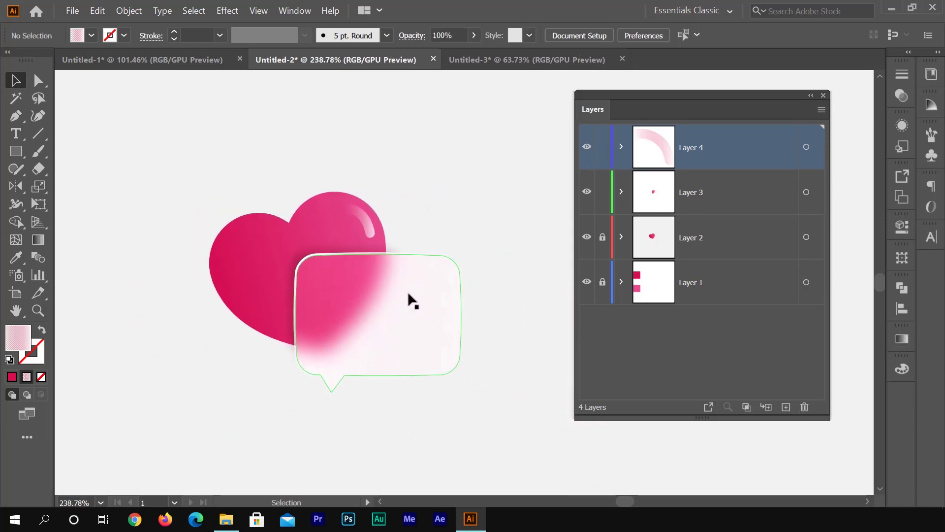
{"action": "left_click", "coordinate": [622, 237]}
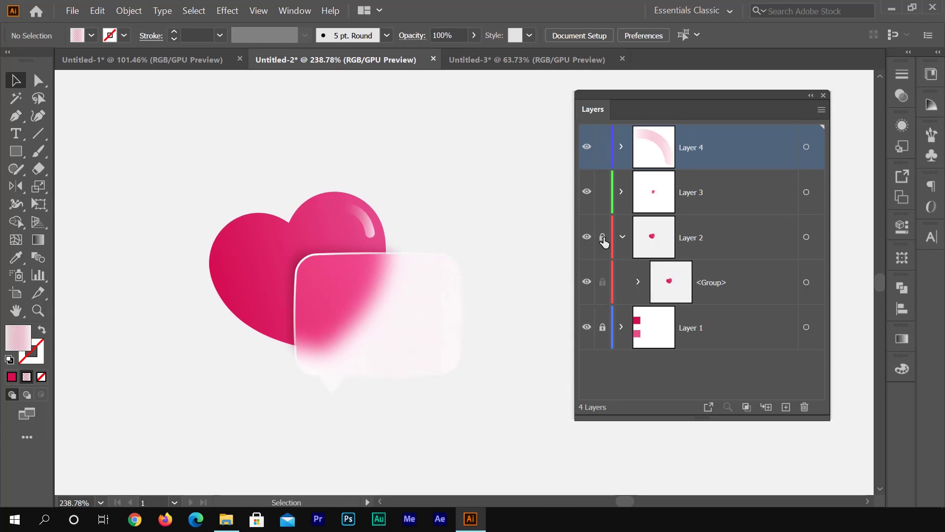
{"action": "left_click", "coordinate": [602, 237]}
{"action": "left_click", "coordinate": [768, 326]}
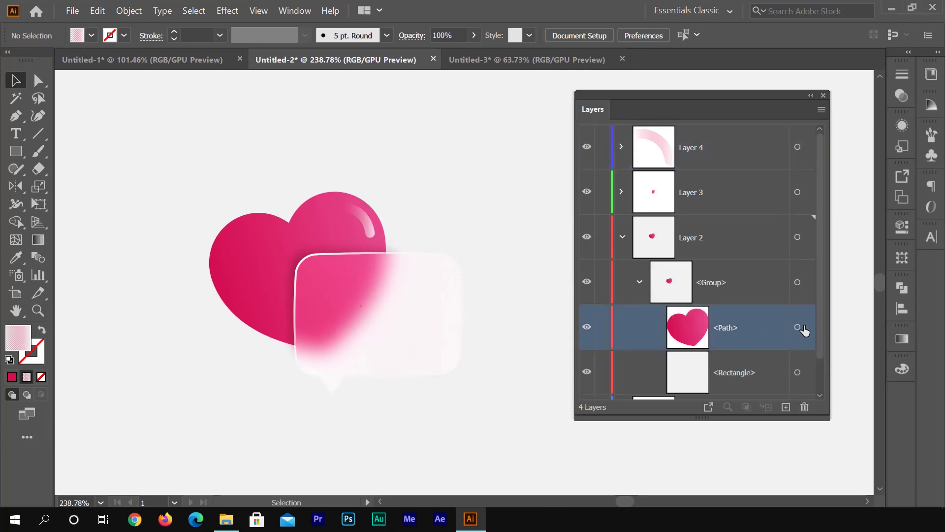
{"action": "left_click", "coordinate": [798, 326]}
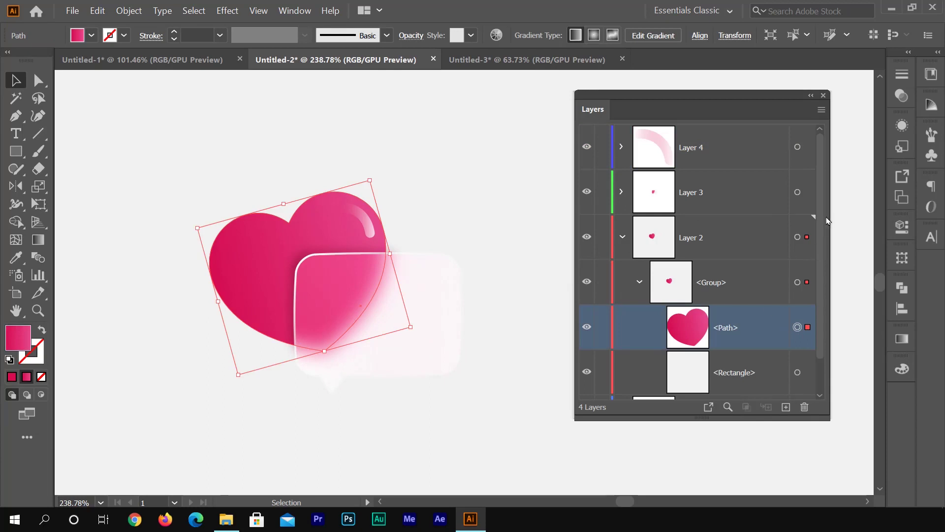
{"action": "left_click_drag", "start_coordinate": [756, 325], "coordinate": [712, 148]}
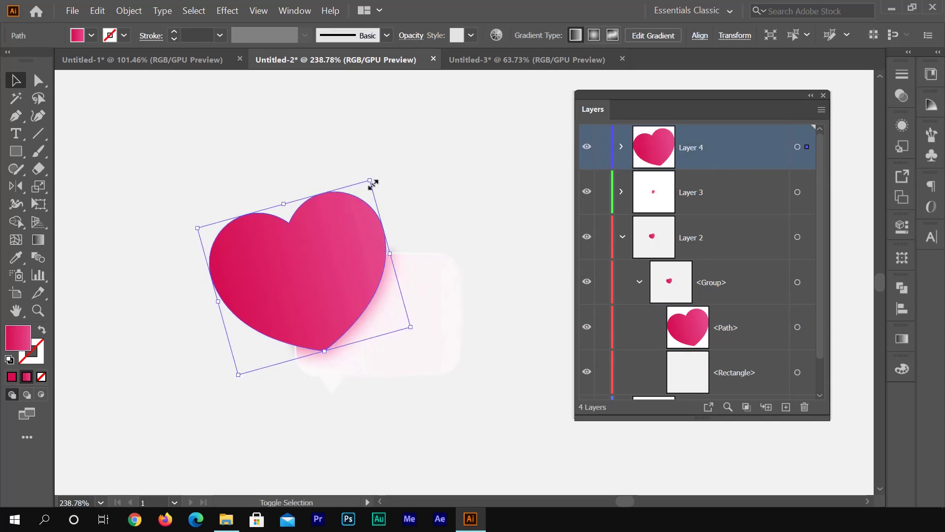
- Scale down the duplicated heart, tilt it the opposite way to the large heart, and place it inside the speech bubble
{"action": "left_click_drag", "start_coordinate": [372, 184], "coordinate": [385, 318]}
{"action": "key", "text": "a"}
{"action": "key", "text": "v"}
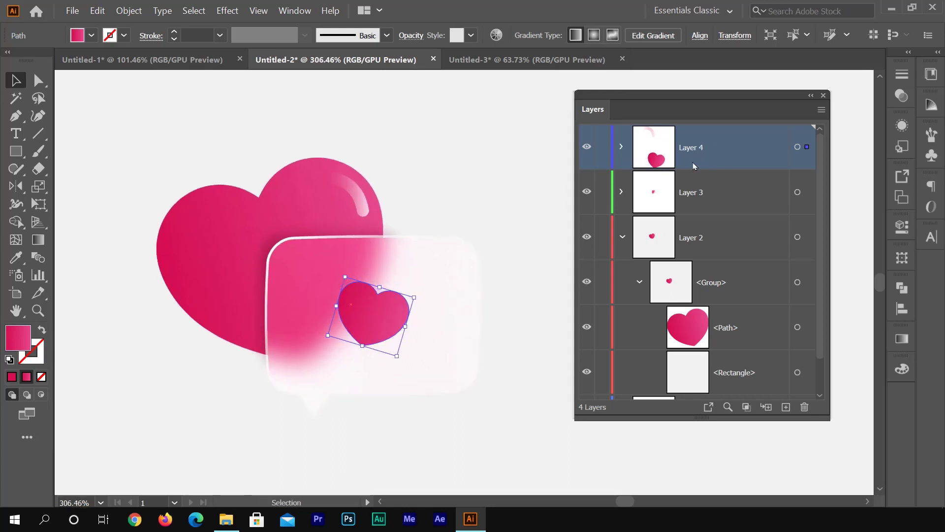
- Place a scaled-down copy of the highlight on the small heart's right lobe and stack it above the small heart's path
{"action": "left_click", "coordinate": [358, 198]}
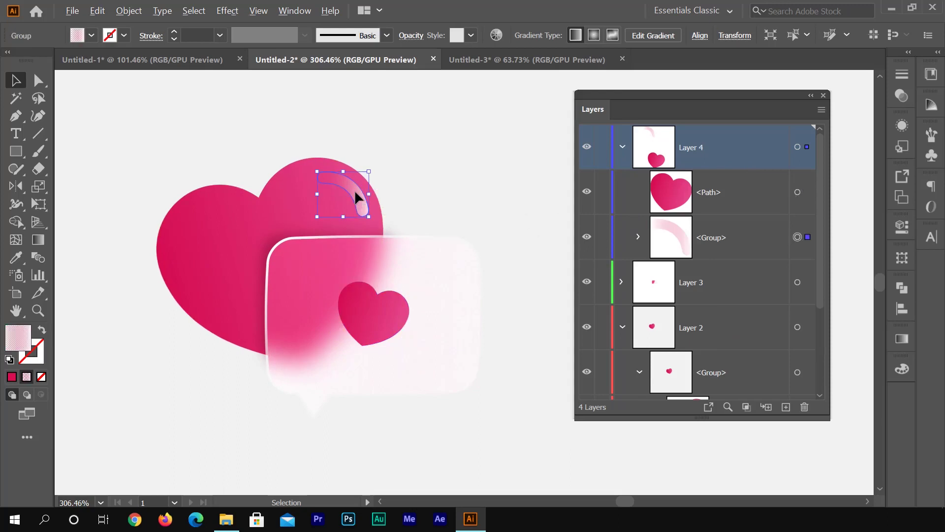
{"action": "left_click_drag", "start_coordinate": [355, 193], "coordinate": [404, 318]}
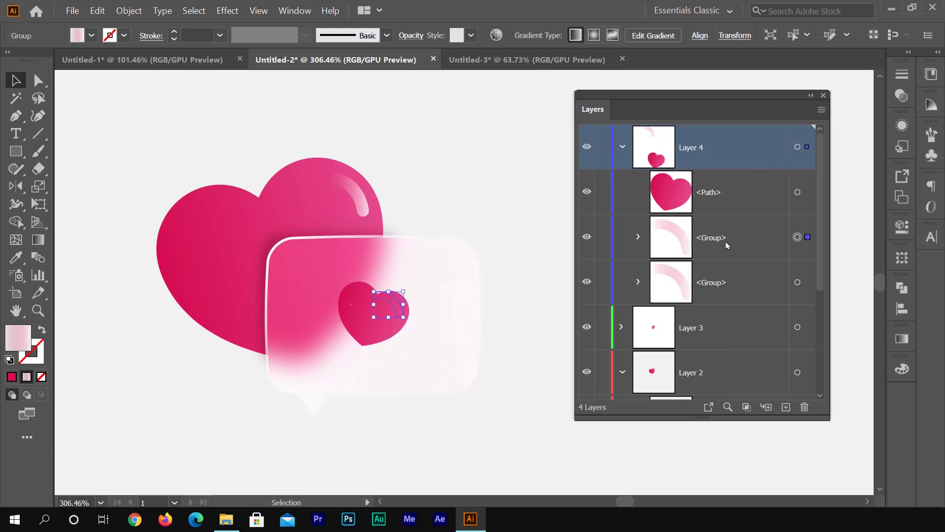
{"action": "left_click_drag", "start_coordinate": [742, 241], "coordinate": [738, 170]}
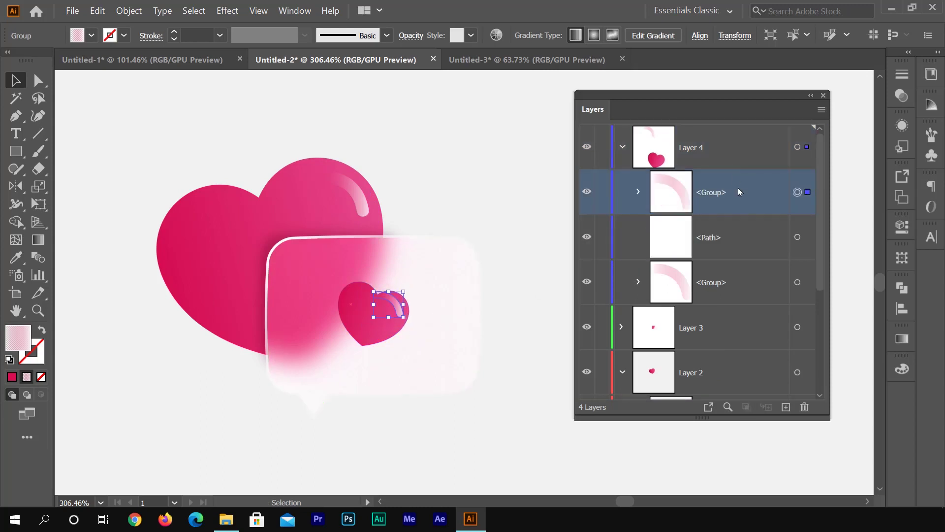
- Shrink and rotate the copied highlight so it follows the right edge of the small heart
{"action": "left_click_drag", "start_coordinate": [397, 310], "coordinate": [515, 319]}
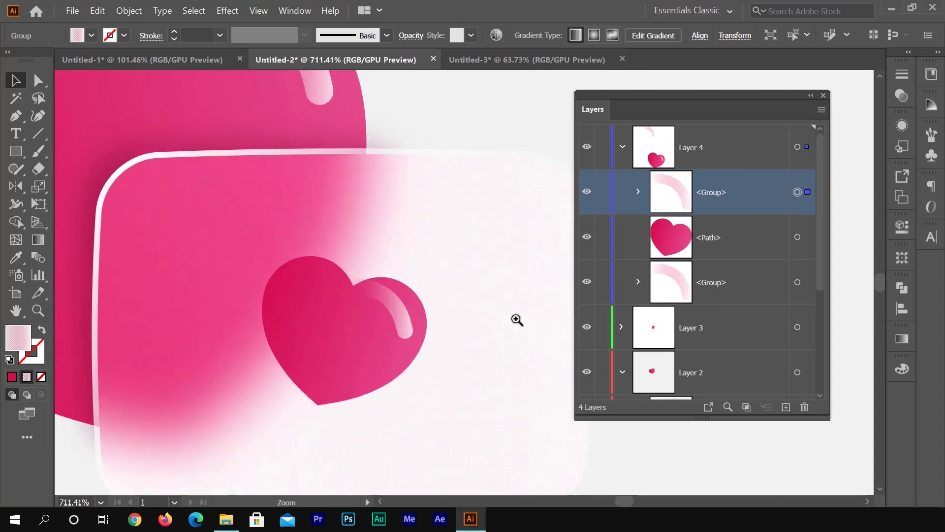
{"action": "left_click_drag", "start_coordinate": [412, 340], "coordinate": [443, 346]}
{"action": "key", "text": "a"}
{"action": "left_click", "coordinate": [496, 120]}
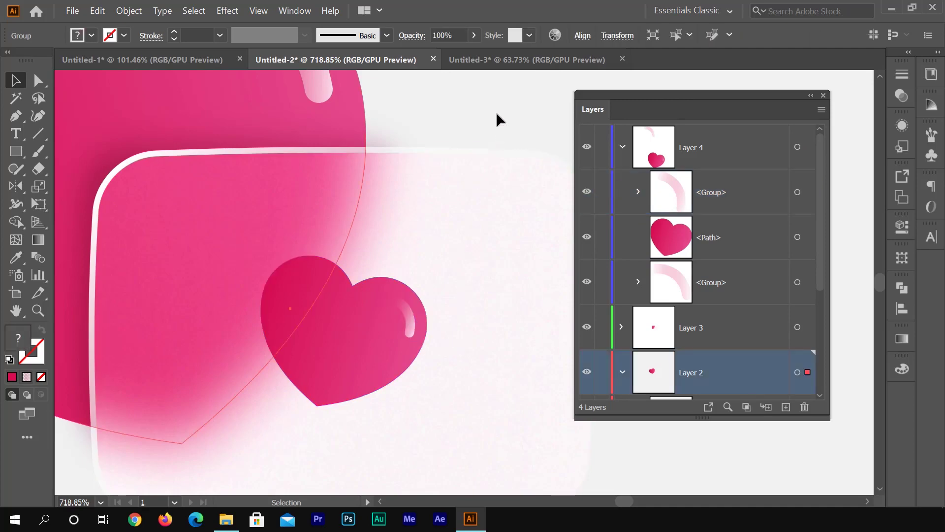
- Group the small heart with its highlight and collapse Layer 4
{"action": "left_click_drag", "start_coordinate": [496, 244], "coordinate": [438, 233]}
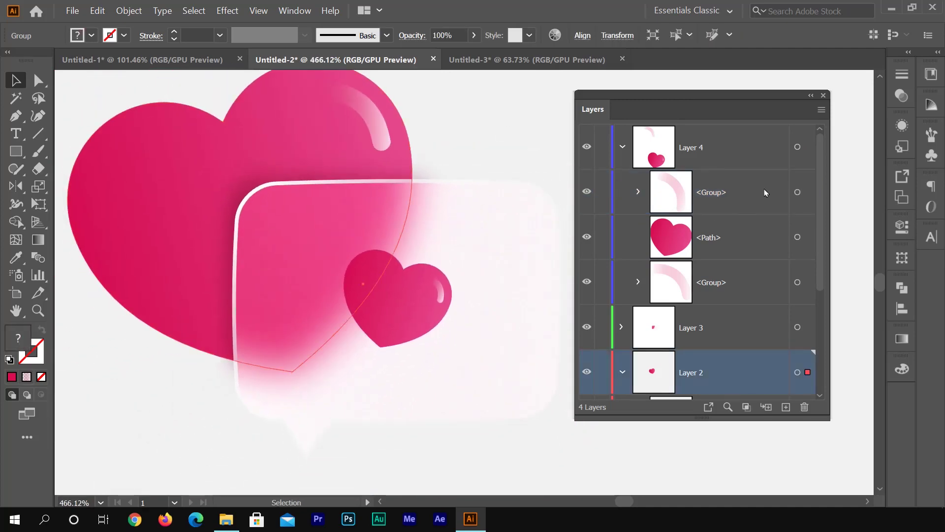
{"action": "left_click", "coordinate": [741, 198]}
{"action": "left_click", "coordinate": [753, 245], "text": "shift"}
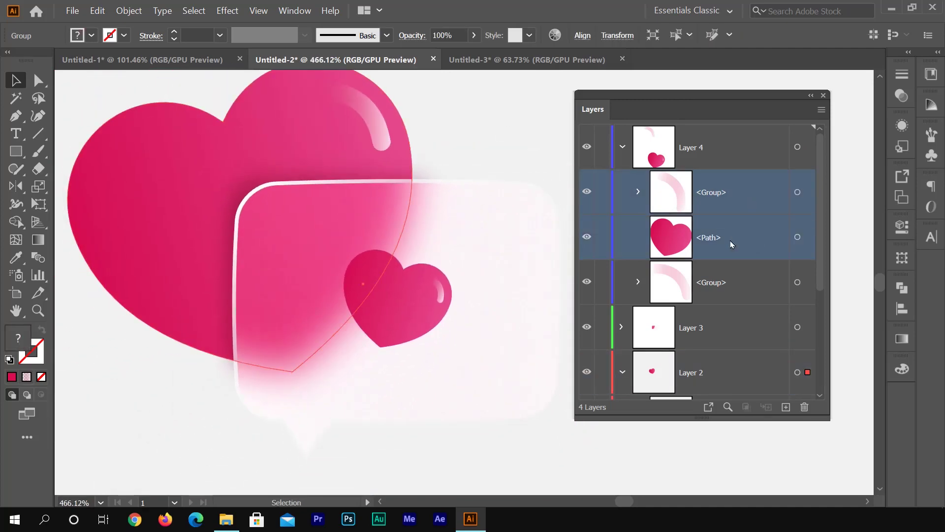
{"action": "left_click", "coordinate": [807, 193]}
{"action": "left_click", "coordinate": [808, 238], "text": "shift"}
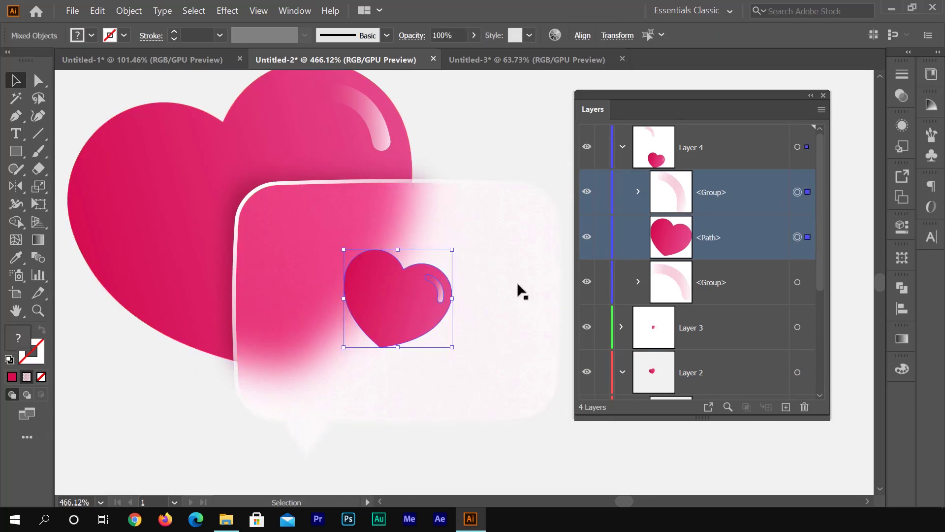
{"action": "right_click", "coordinate": [423, 293]}
{"action": "left_click", "coordinate": [455, 374]}
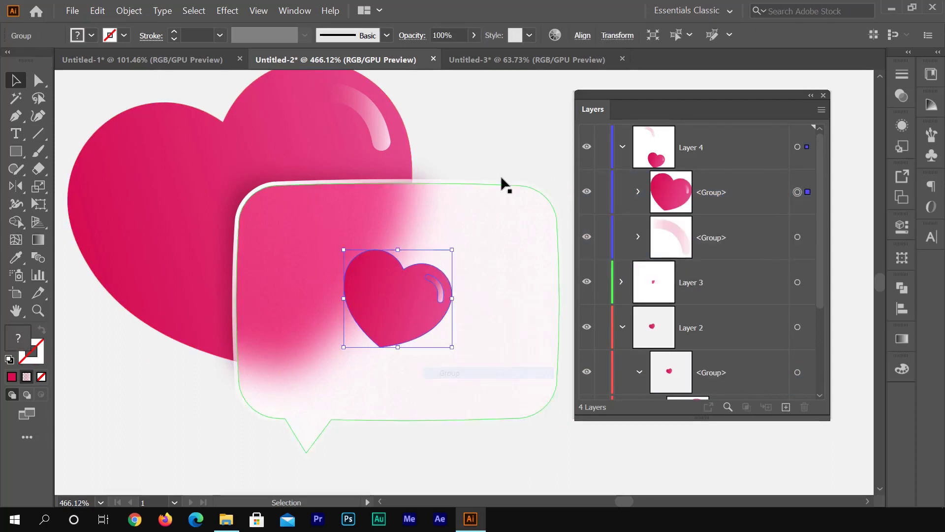
{"action": "left_click", "coordinate": [622, 146]}
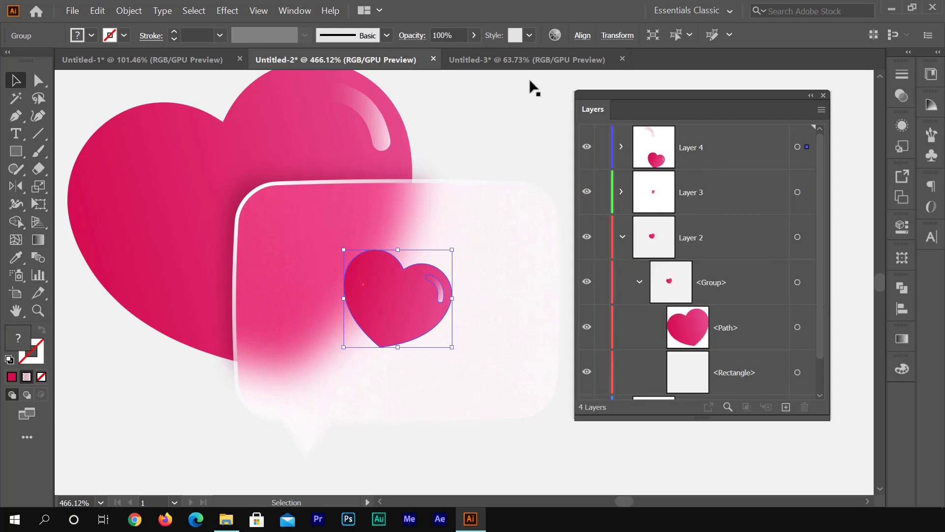
{"action": "left_click", "coordinate": [534, 105]}
- Apply a dark red Drop Shadow to the small heart's path: Multiply, 38% opacity, X and Y offsets of -0.1 cm, 0.1 cm blur
{"action": "scroll", "coordinate": [443, 157], "scroll_direction": "down", "scroll_amount": 5}
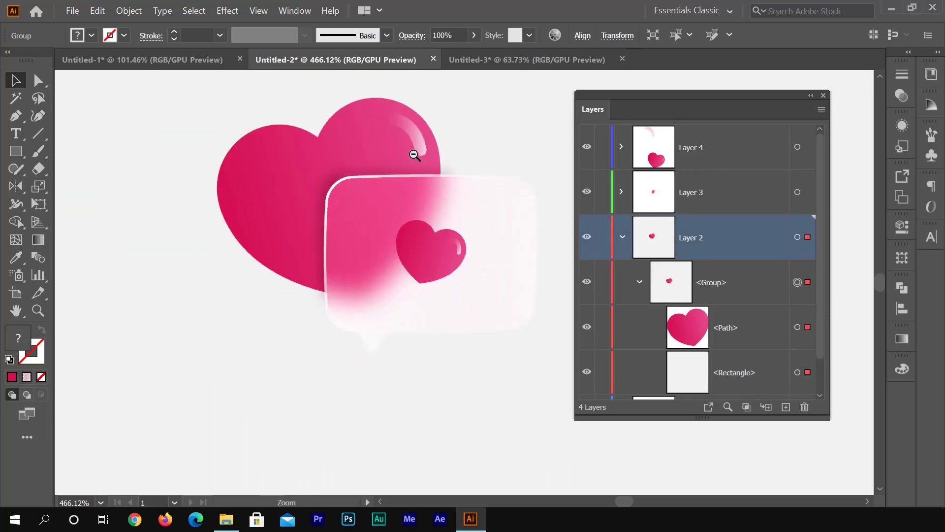
{"action": "left_click", "coordinate": [621, 147]}
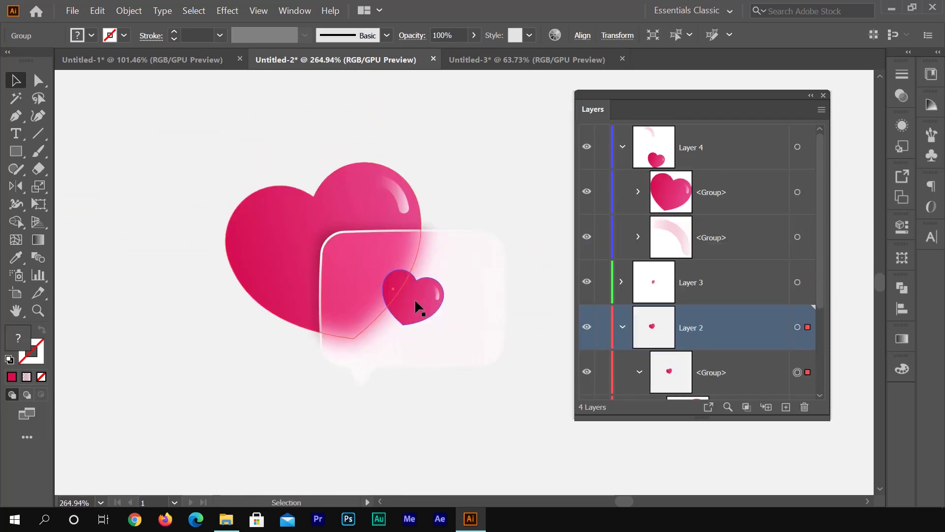
{"action": "left_click", "coordinate": [638, 192]}
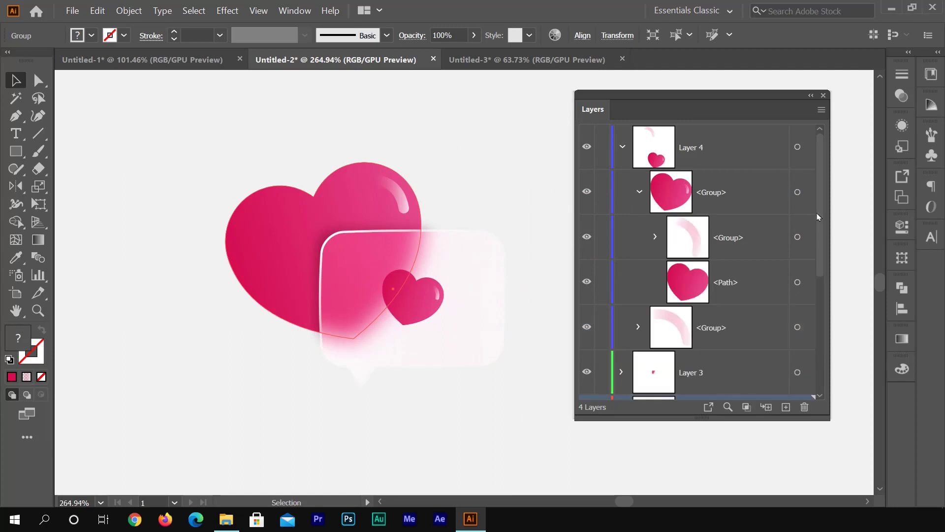
{"action": "left_click", "coordinate": [808, 287]}
{"action": "left_click", "coordinate": [229, 12]}
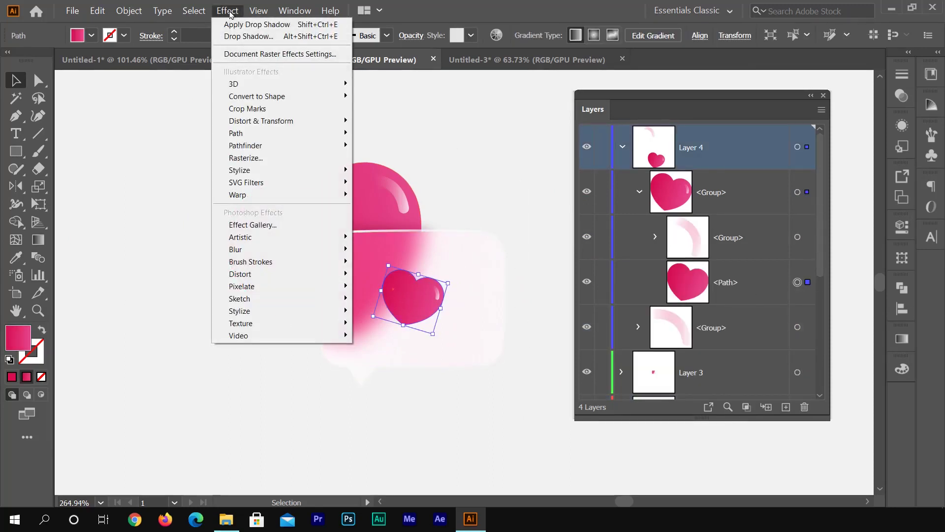
{"action": "mouse_move", "coordinate": [276, 170]}
{"action": "left_click", "coordinate": [379, 170]}
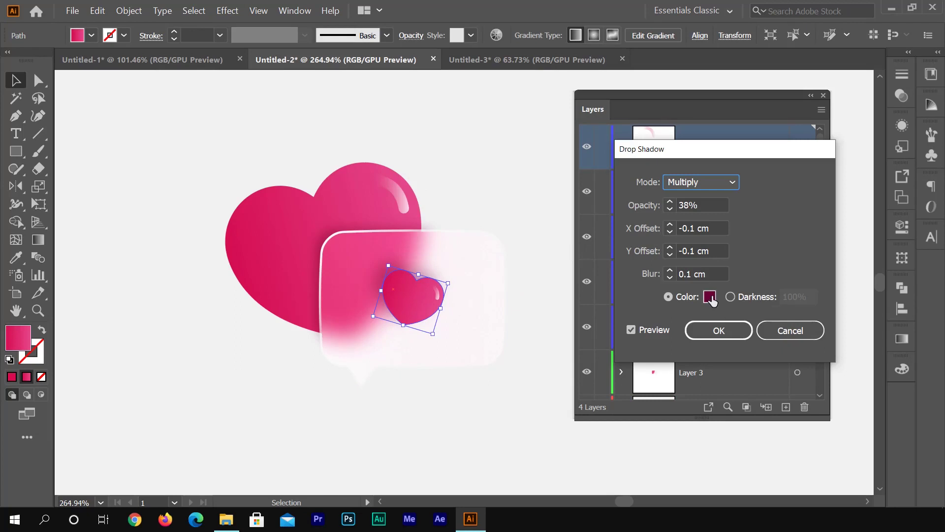
{"action": "left_click", "coordinate": [719, 331]}
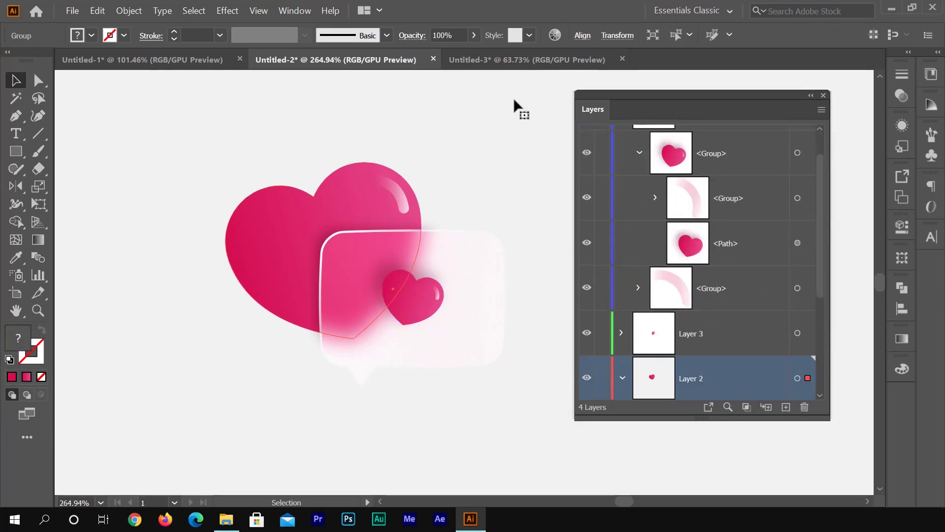
- Find the speech bubble's gradient overlay path in Layer 3 and toggle its visibility to examine its effect
{"action": "left_click", "coordinate": [467, 290]}
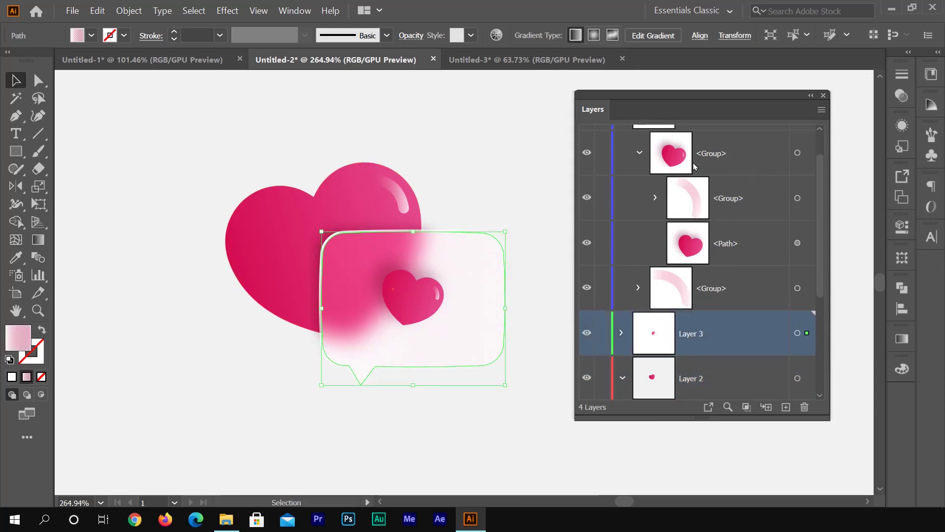
{"action": "left_click", "coordinate": [640, 153]}
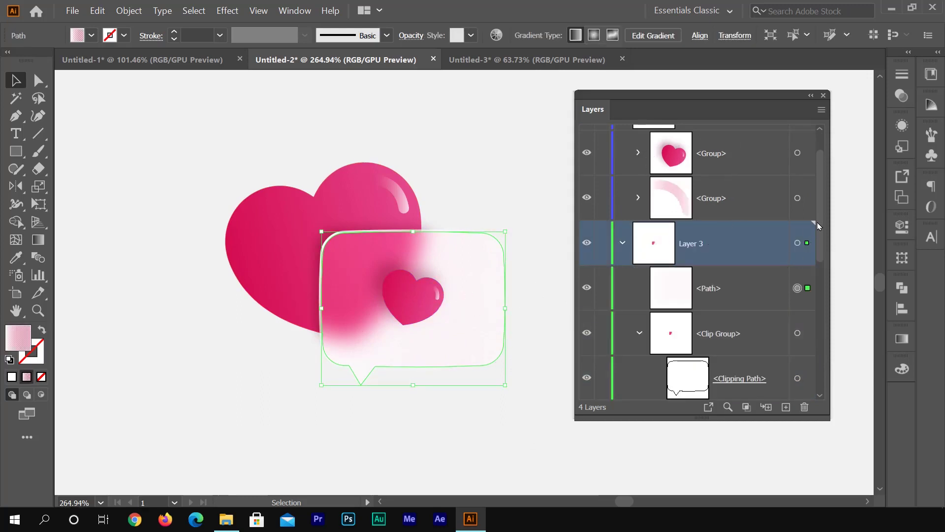
{"action": "left_click_drag", "start_coordinate": [820, 222], "coordinate": [821, 232]}
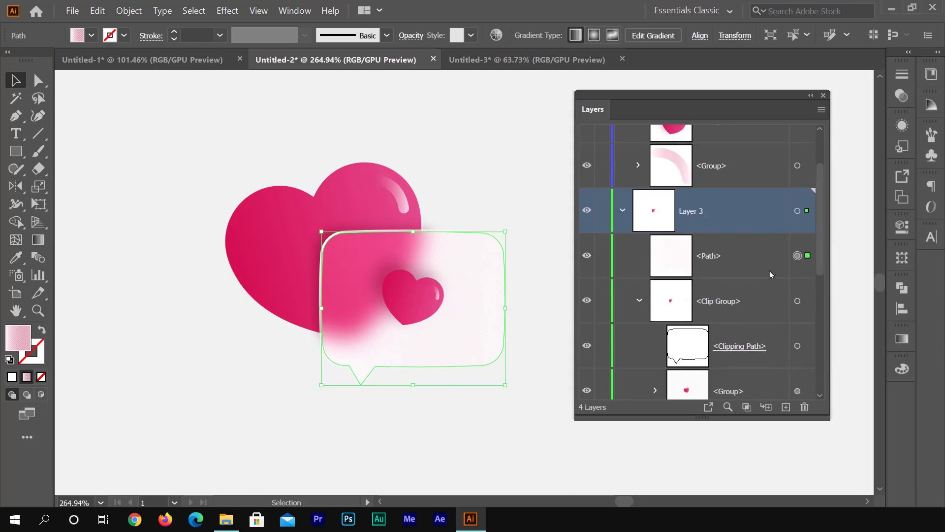
{"action": "left_click", "coordinate": [590, 255]}
{"action": "left_click", "coordinate": [590, 255]}
{"action": "left_click", "coordinate": [590, 255]}
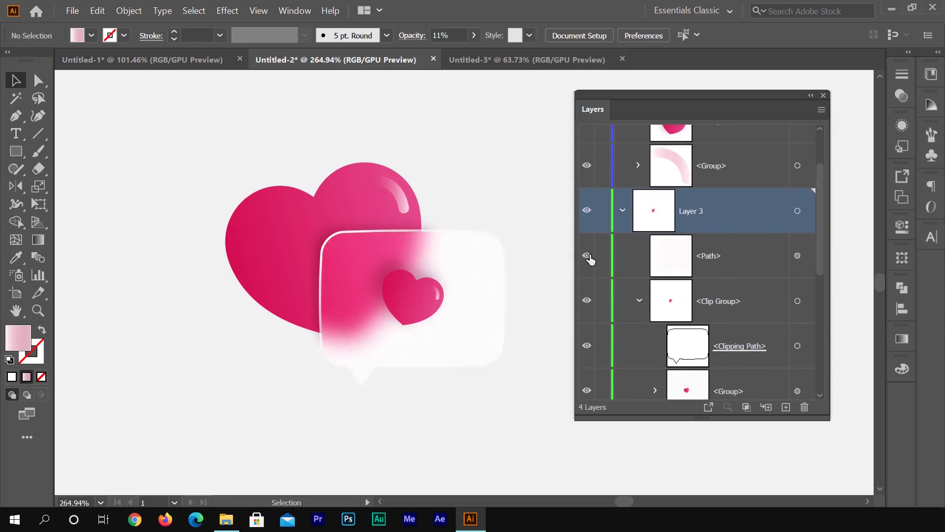
{"action": "left_click", "coordinate": [590, 255]}
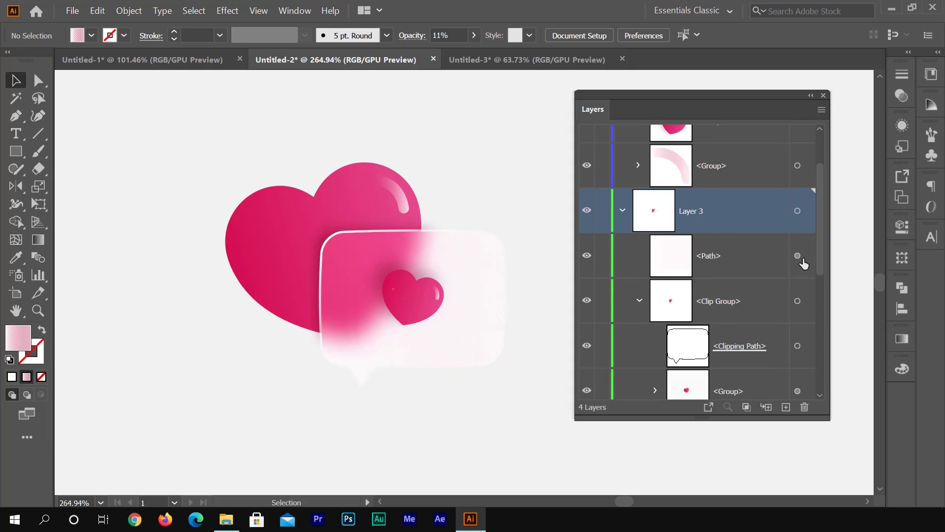
- Raise the opacity of the speech bubble's overlay path in Layer 3 to 23%
{"action": "left_click", "coordinate": [806, 256]}
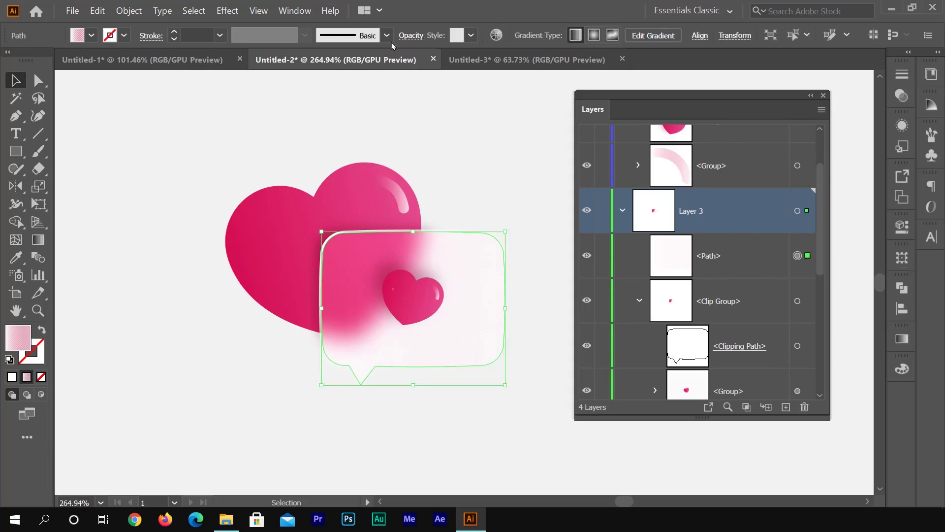
{"action": "left_click", "coordinate": [422, 36]}
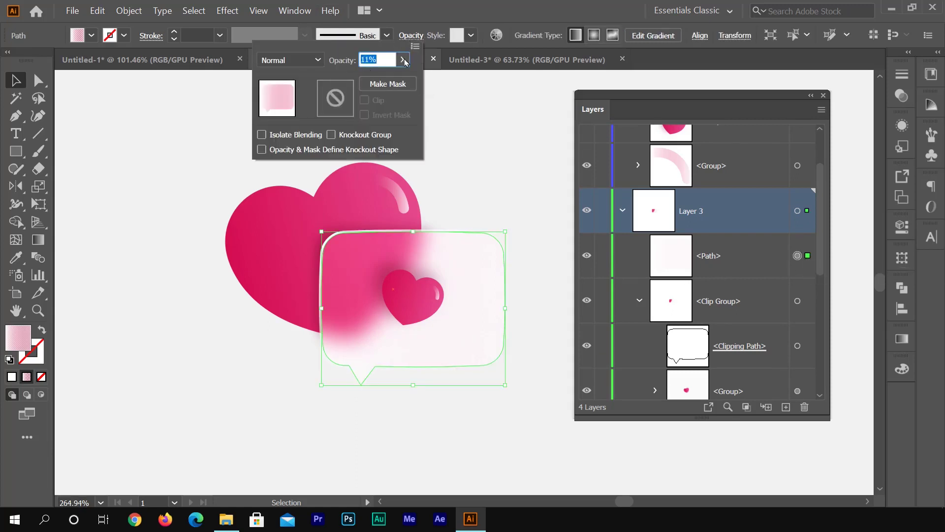
{"action": "left_click", "coordinate": [403, 60]}
{"action": "left_click_drag", "start_coordinate": [359, 79], "coordinate": [362, 81]}
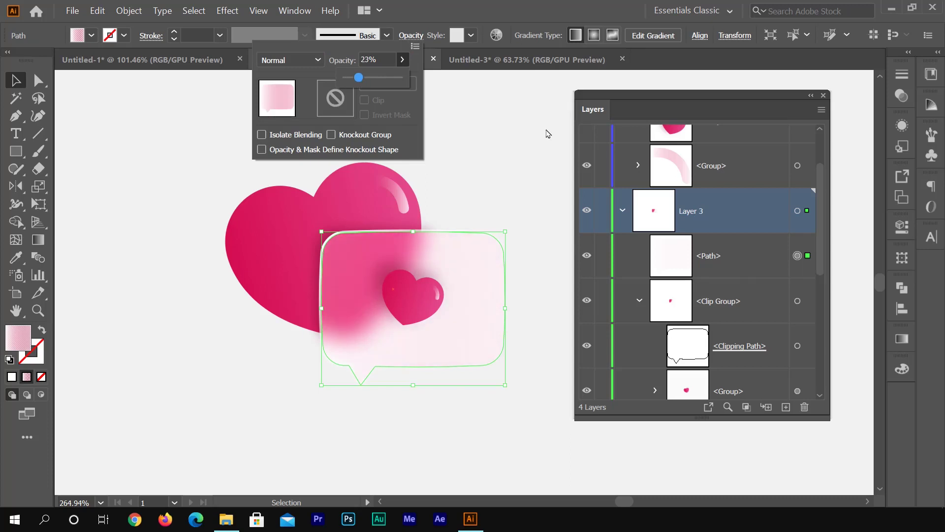
{"action": "left_click", "coordinate": [901, 344]}
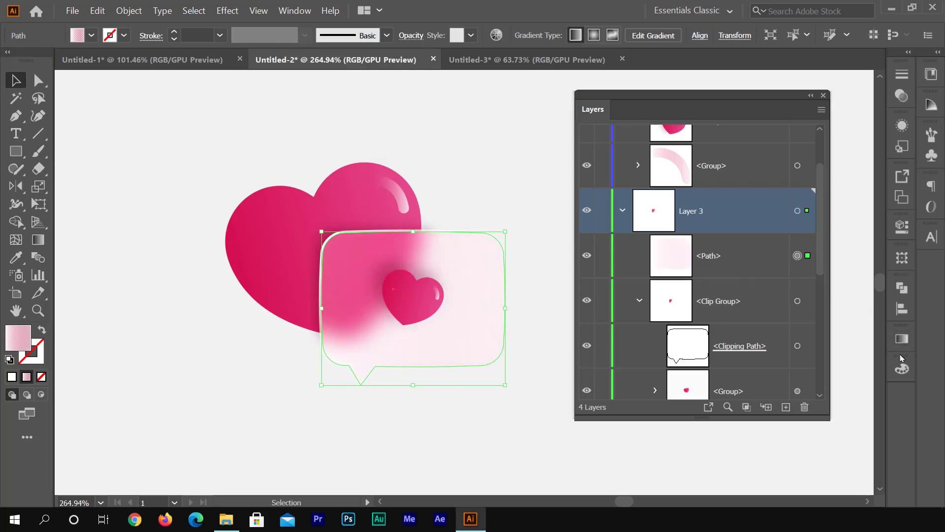
- Shift the midpoint of the bubble overlay's white-to-pink gradient to a location of about 40%
{"action": "left_click", "coordinate": [902, 340]}
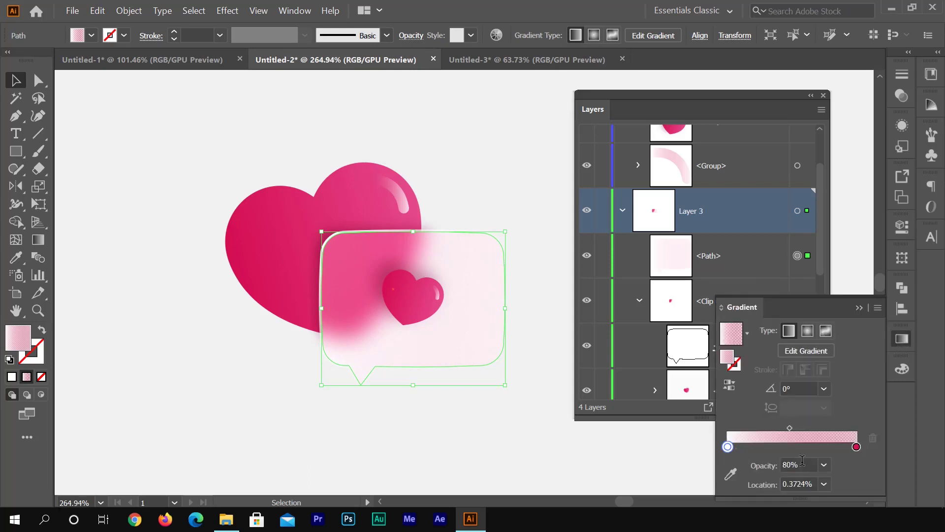
{"action": "left_click", "coordinate": [823, 465]}
{"action": "left_click", "coordinate": [847, 388]}
{"action": "left_click", "coordinate": [857, 446]}
{"action": "left_click_drag", "start_coordinate": [791, 430], "coordinate": [782, 429]}
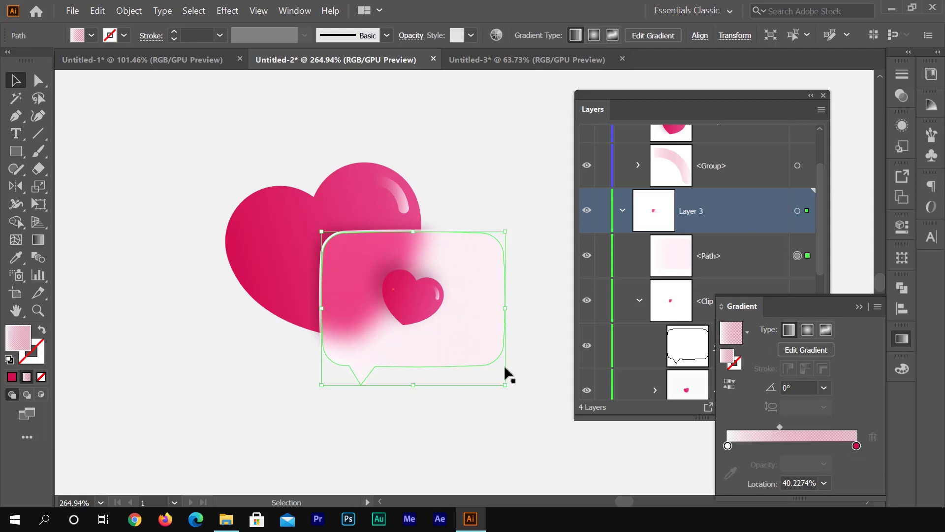
{"action": "left_click", "coordinate": [860, 308]}
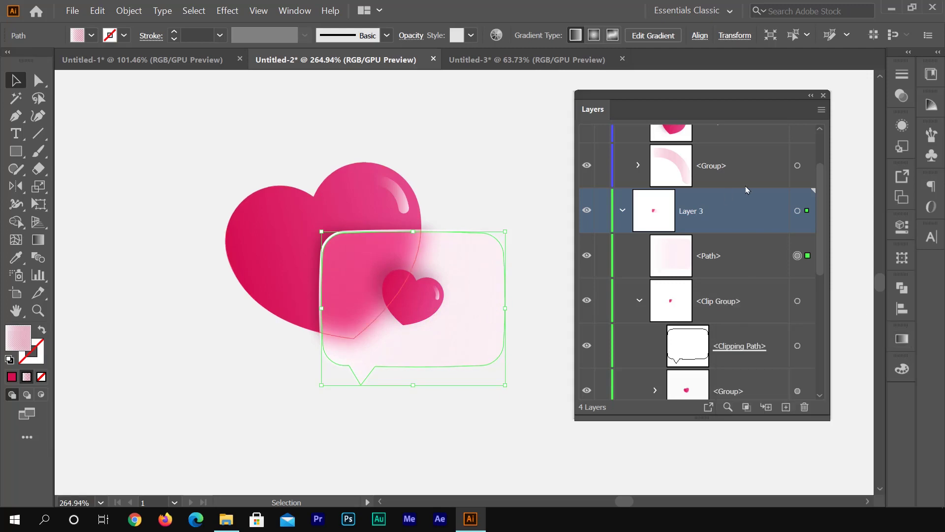
- Toggle the visibility of Layer 3 and its overlay path to examine the bubble's tint on the whole icon
{"action": "left_click", "coordinate": [586, 212]}
{"action": "left_click", "coordinate": [586, 212]}
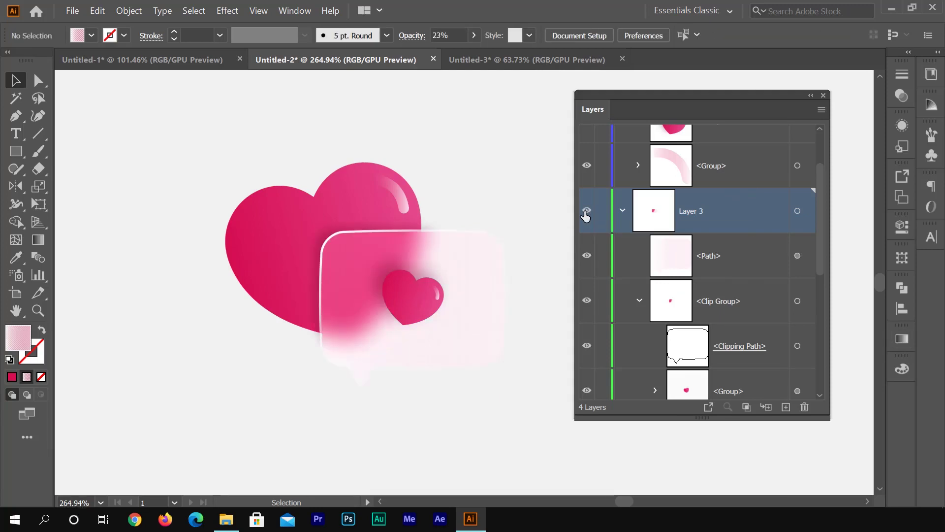
{"action": "left_click", "coordinate": [587, 257]}
{"action": "left_click_drag", "start_coordinate": [490, 167], "coordinate": [451, 178]}
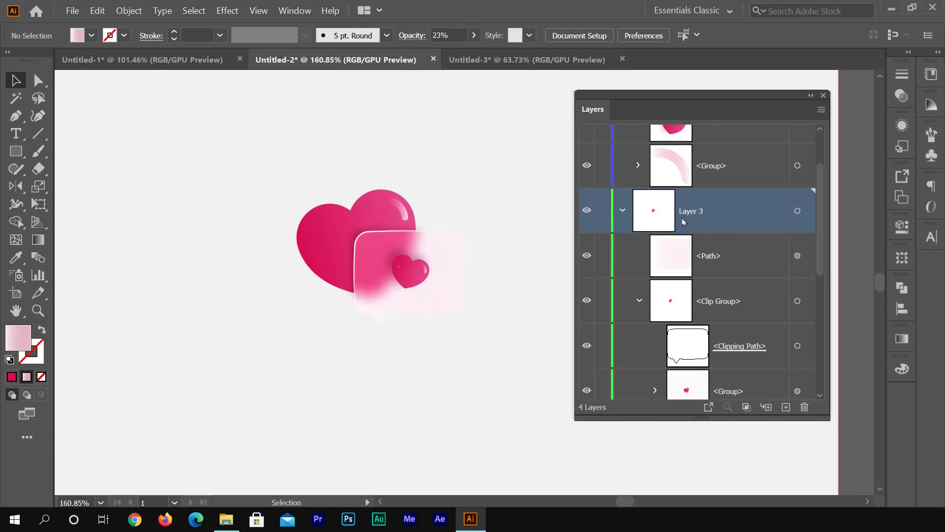
- Collapse Layer 3, Layer 2 and Layer 4, and make Layer 2 the active layer
{"action": "left_click", "coordinate": [622, 211]}
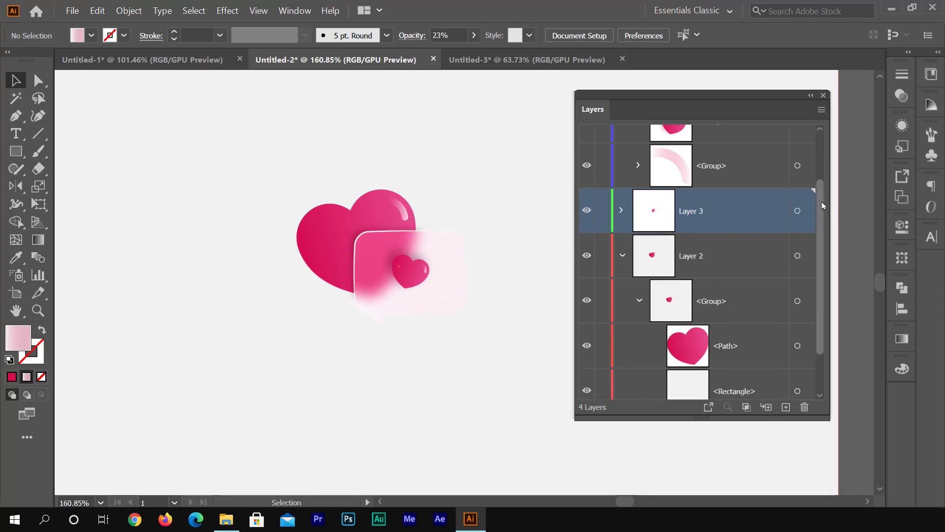
{"action": "scroll", "coordinate": [650, 272], "scroll_direction": "down", "scroll_amount": 1}
{"action": "left_click", "coordinate": [622, 219]}
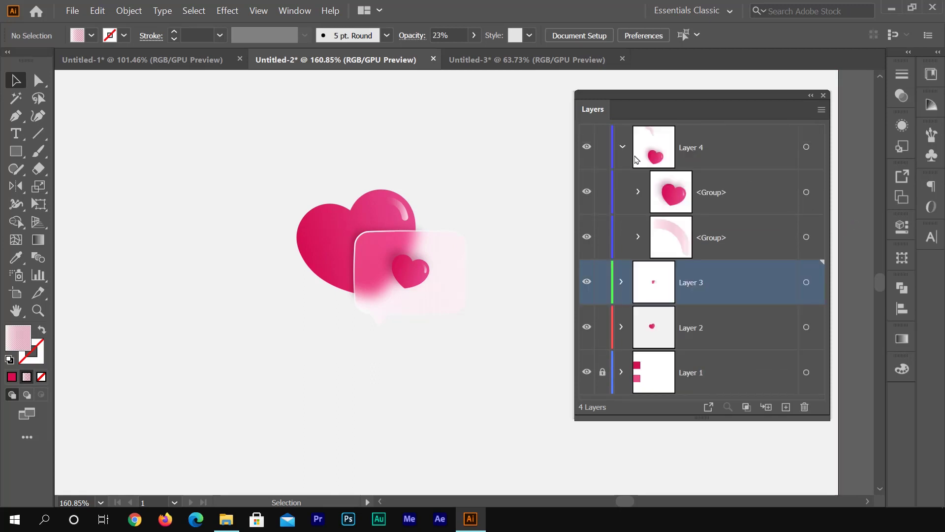
{"action": "left_click", "coordinate": [622, 147]}
{"action": "left_click", "coordinate": [740, 246]}
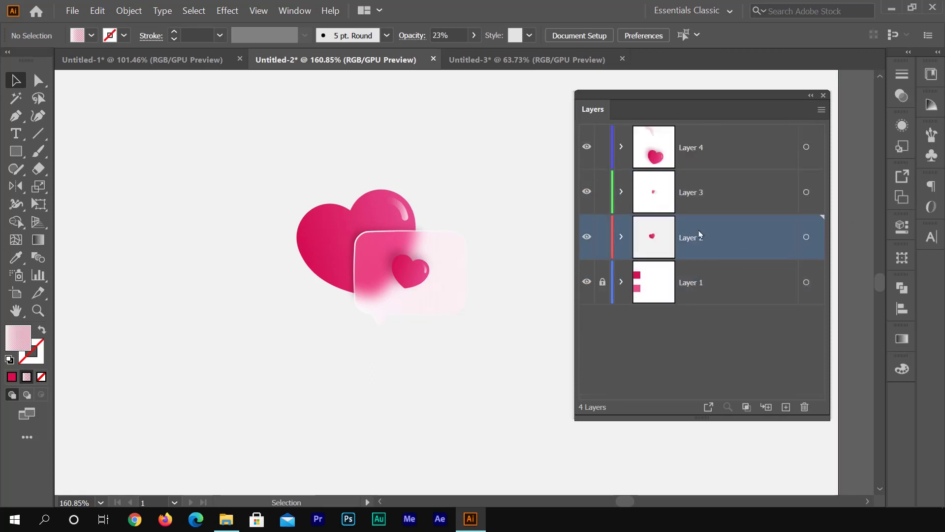
- Move the large heart's path from Layer 2 to the bottom of Layer 3, below the bubble group, and collapse both layers
{"action": "left_click", "coordinate": [622, 237]}
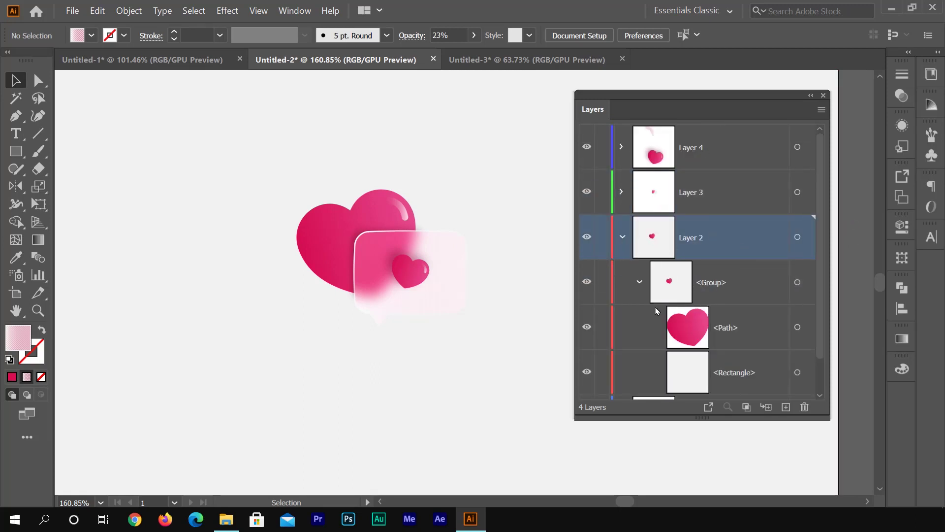
{"action": "left_click", "coordinate": [621, 193]}
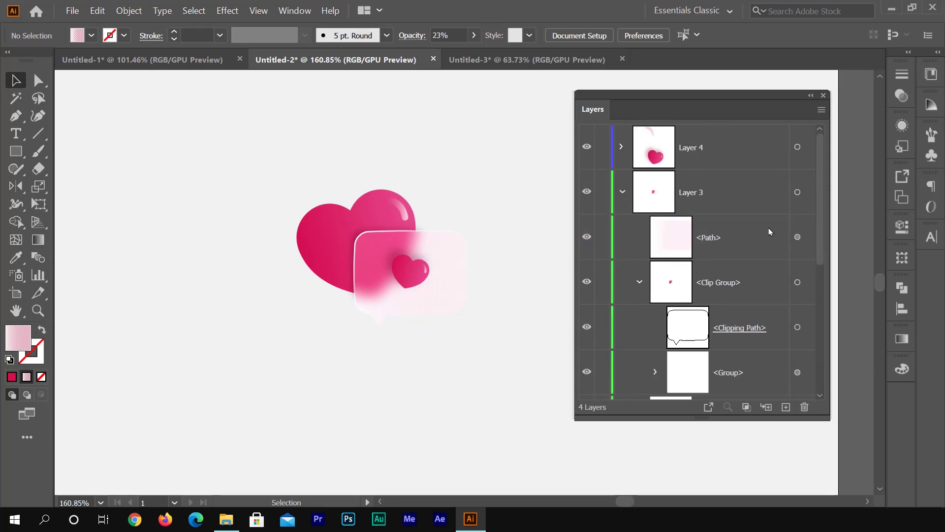
{"action": "left_click", "coordinate": [640, 282]}
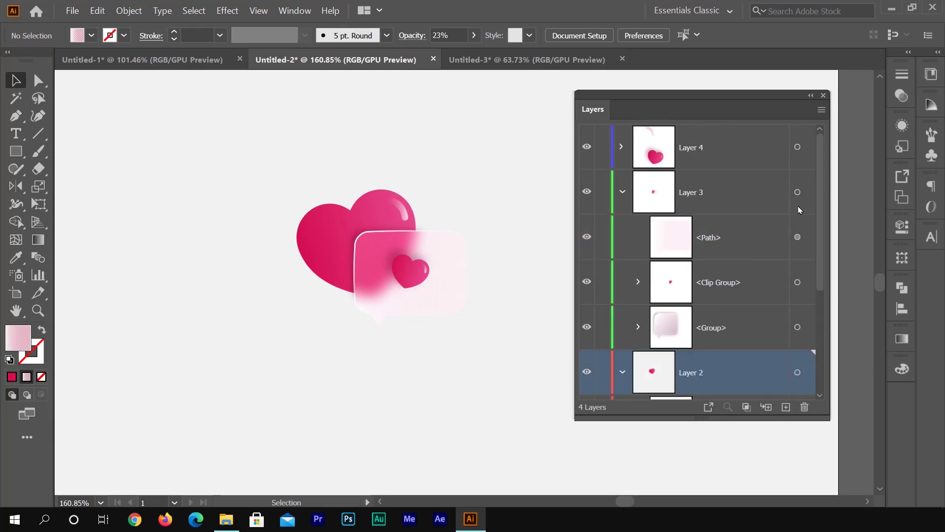
{"action": "left_click_drag", "start_coordinate": [820, 211], "coordinate": [819, 271]}
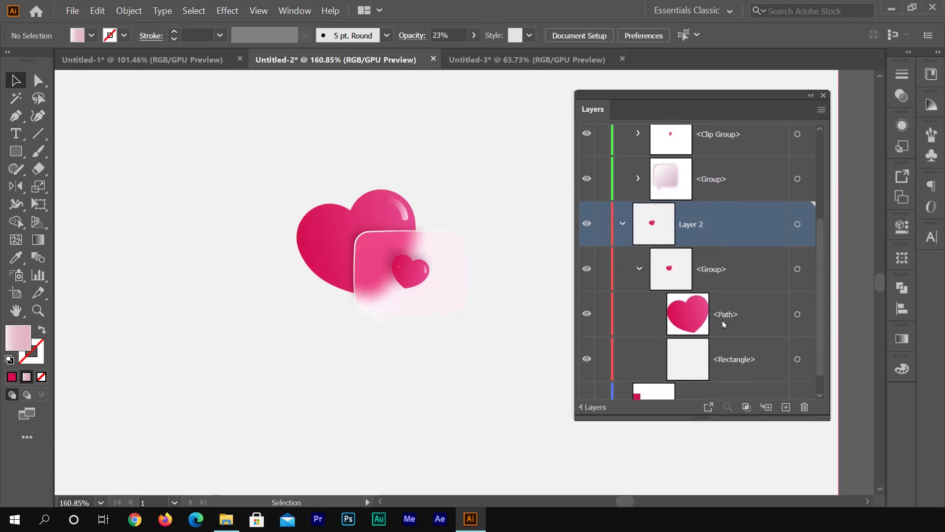
{"action": "left_click", "coordinate": [748, 316]}
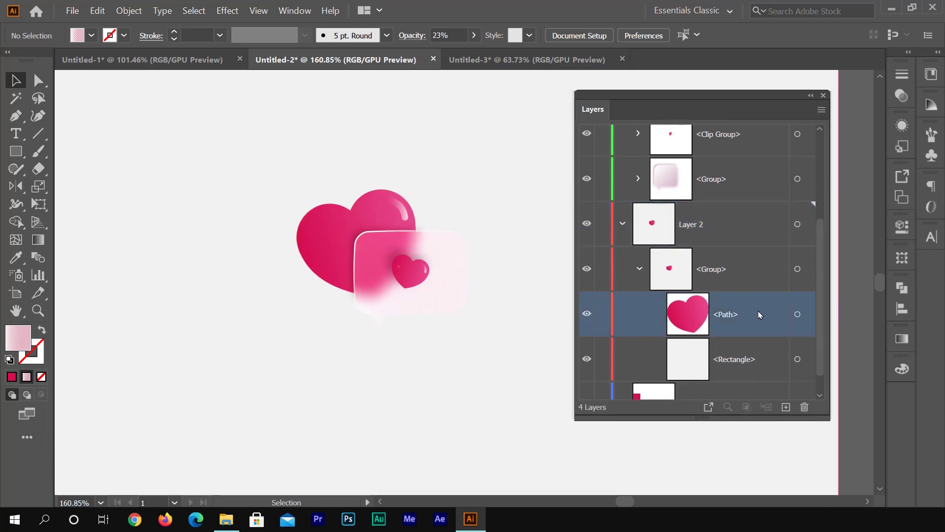
{"action": "left_click_drag", "start_coordinate": [756, 306], "coordinate": [713, 202]}
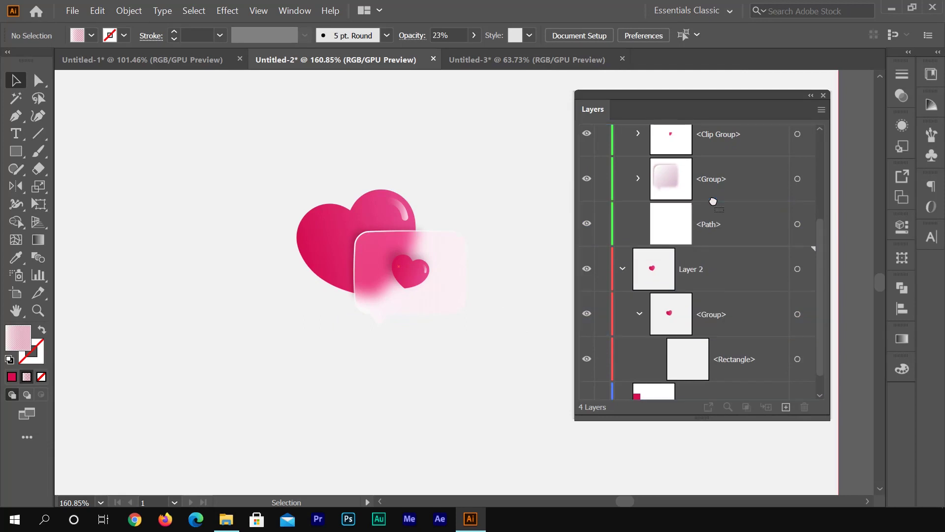
{"action": "left_click", "coordinate": [622, 269]}
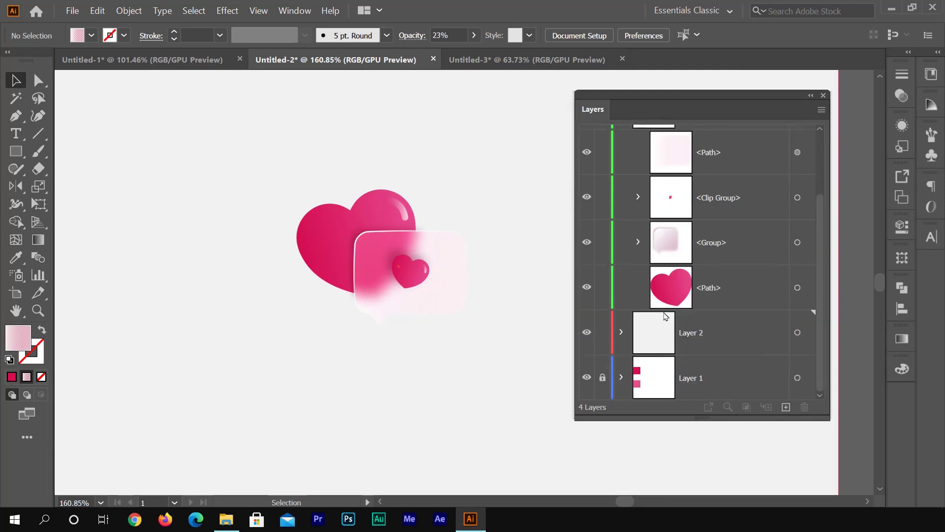
{"action": "left_click_drag", "start_coordinate": [821, 246], "coordinate": [821, 186]}
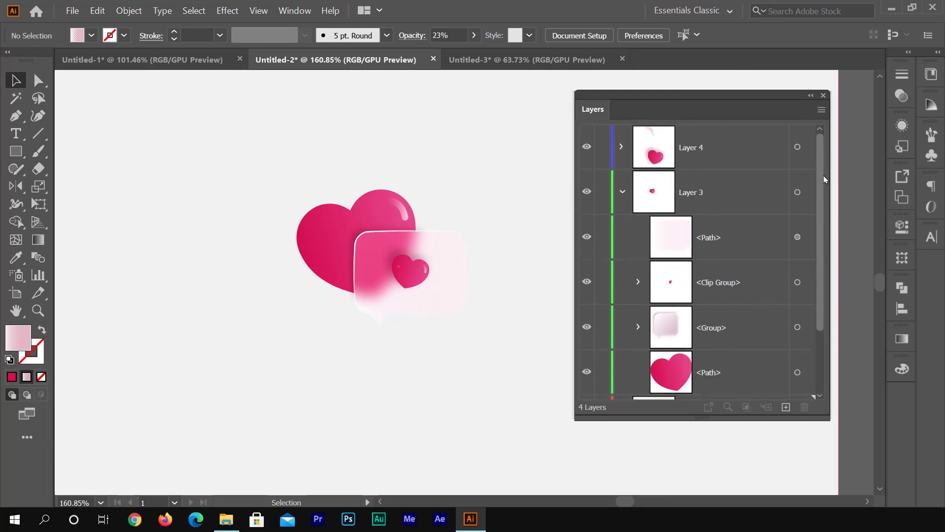
{"action": "left_click", "coordinate": [622, 191]}
- Hide and show Layer 3 and Layer 4 in turn to check which artwork each layer holds
{"action": "left_click", "coordinate": [587, 191]}
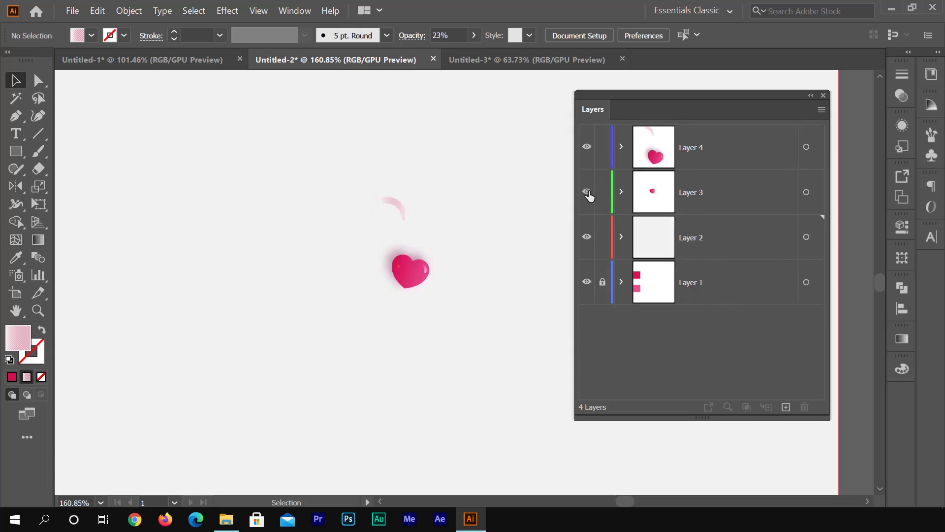
{"action": "left_click", "coordinate": [587, 191]}
{"action": "left_click", "coordinate": [587, 146]}
{"action": "left_click", "coordinate": [587, 192]}
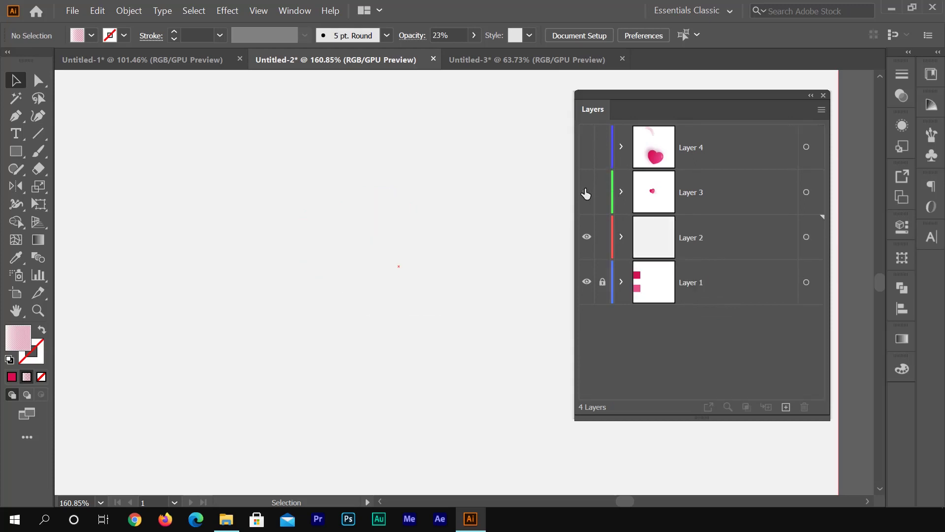
{"action": "left_click", "coordinate": [587, 191]}
{"action": "left_click", "coordinate": [587, 147]}
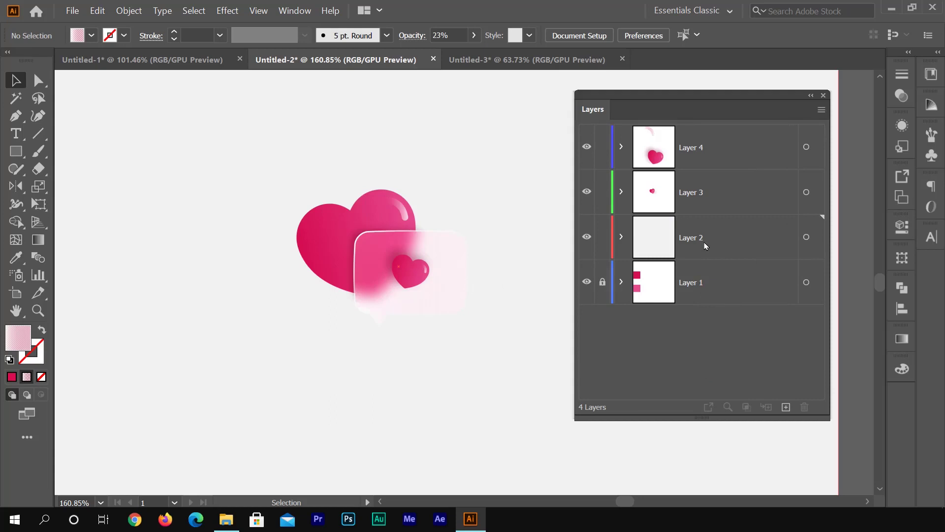
- Draw a rounded square on Layer 2 behind the hearts and bubble, and fill it with solid pink #d60b52
{"action": "left_click", "coordinate": [664, 256]}
{"action": "left_click", "coordinate": [623, 238]}
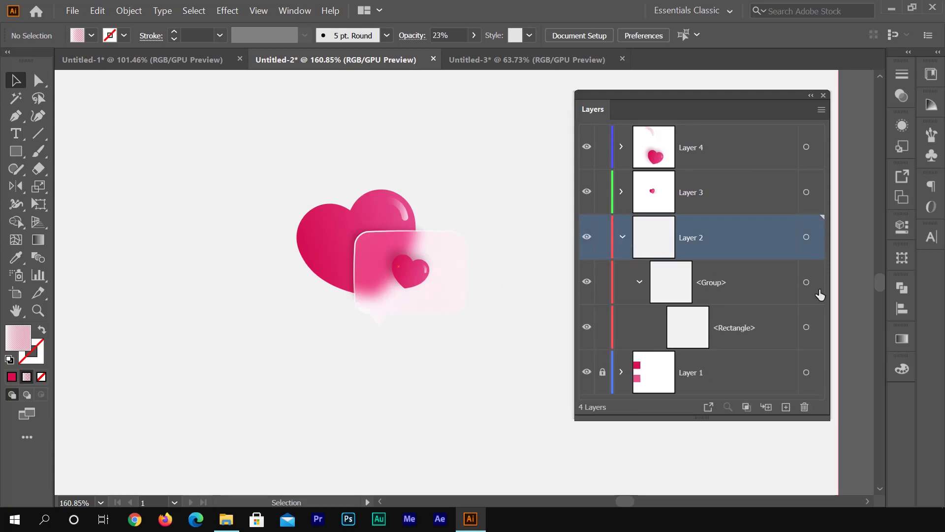
{"action": "left_click", "coordinate": [758, 332]}
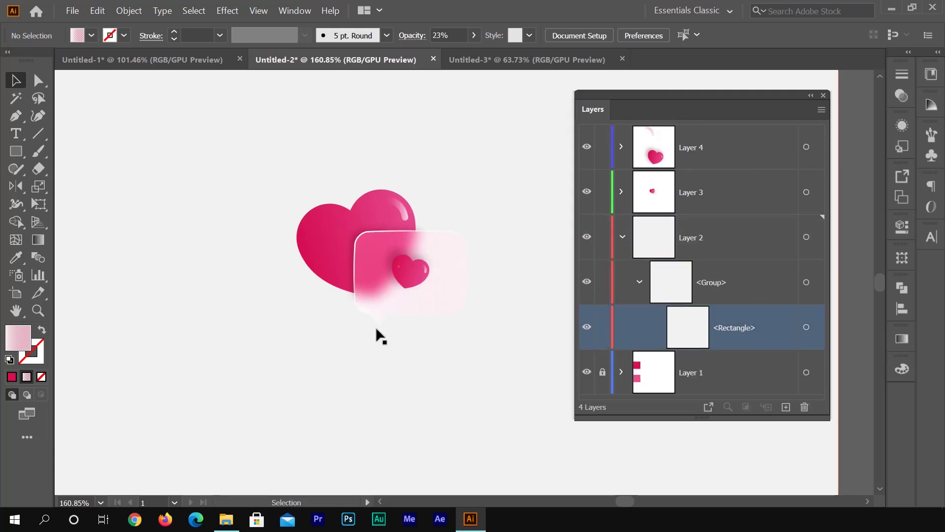
{"action": "left_click_drag", "start_coordinate": [17, 153], "coordinate": [94, 169]}
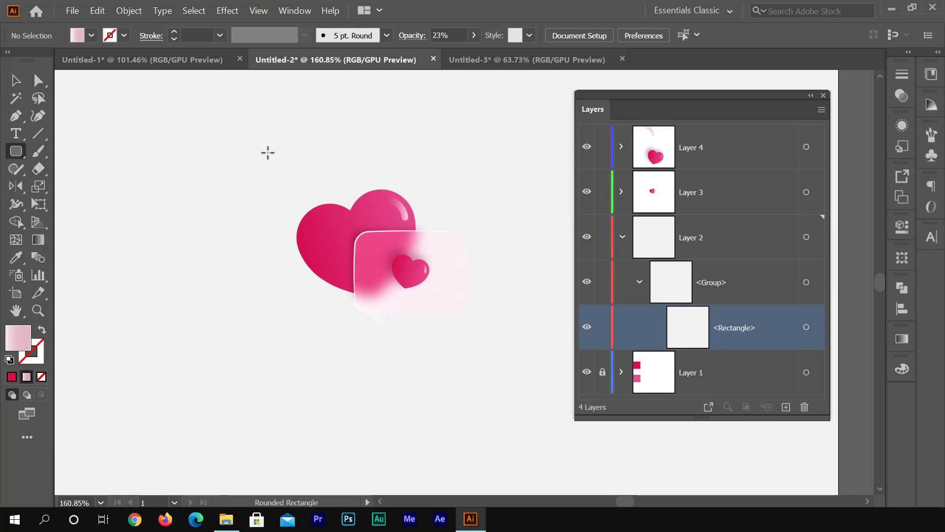
{"action": "left_click_drag", "start_coordinate": [247, 136], "coordinate": [503, 370]}
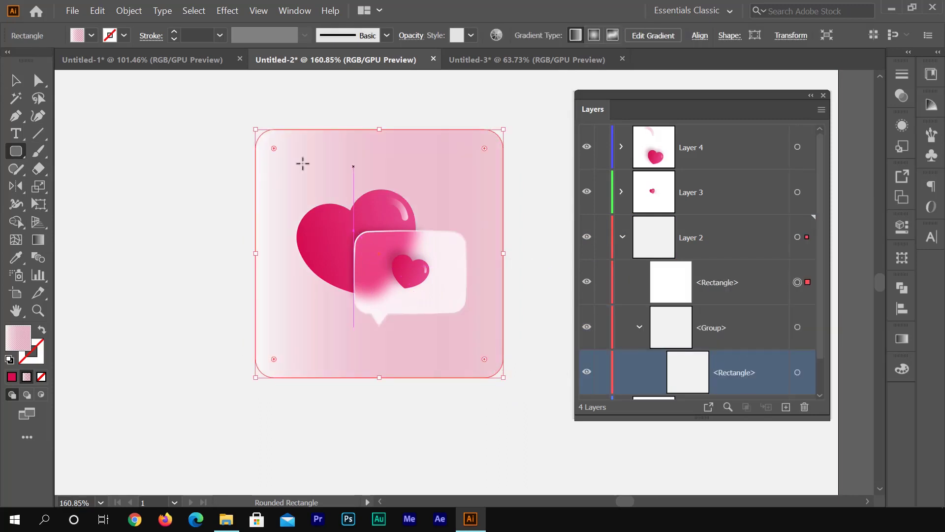
{"action": "left_click", "coordinate": [11, 377]}
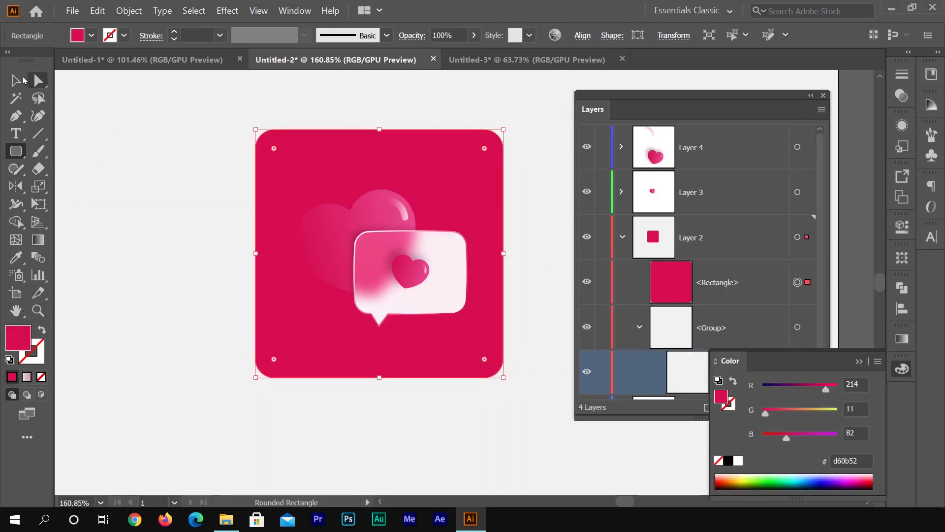
{"action": "left_click", "coordinate": [93, 36]}
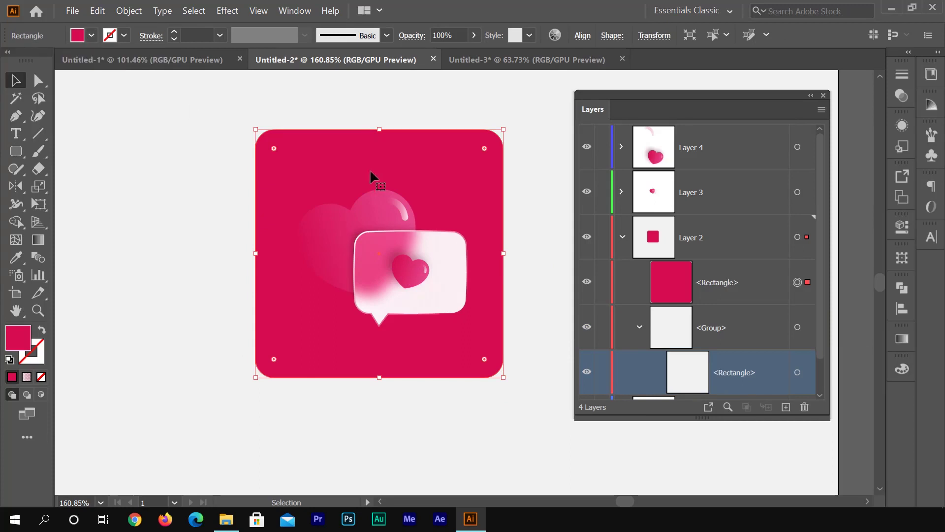
- Apply an Inflate warp with a 7% bend to the rounded square and make its corners rounder
{"action": "left_click", "coordinate": [225, 11]}
{"action": "mouse_move", "coordinate": [353, 198]}
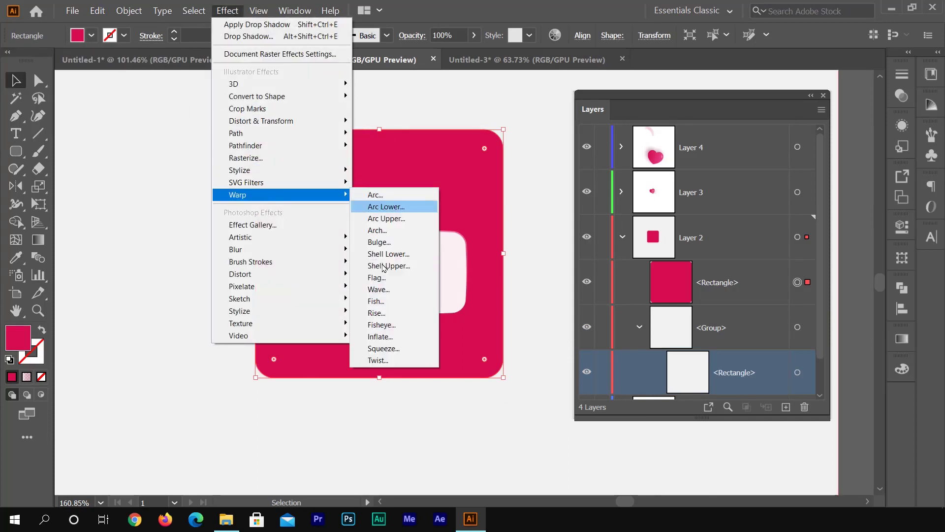
{"action": "left_click", "coordinate": [382, 336]}
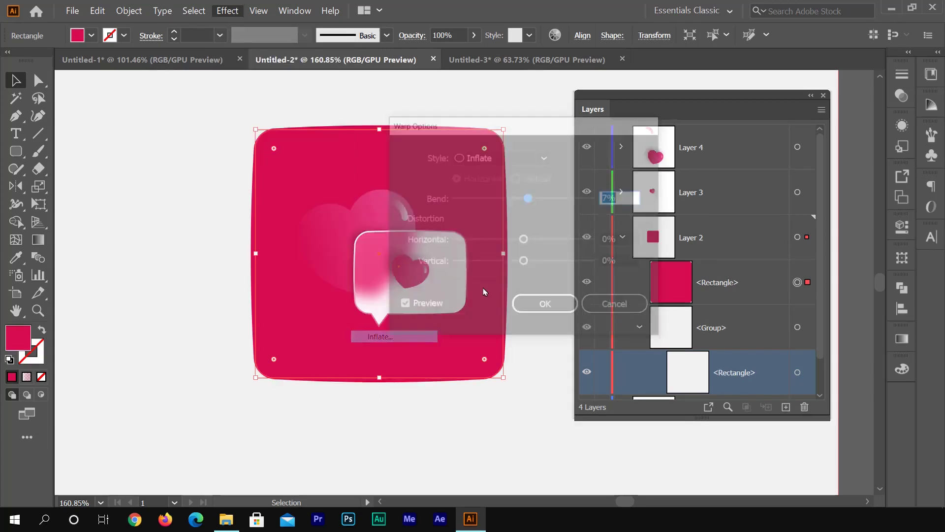
{"action": "left_click_drag", "start_coordinate": [482, 129], "coordinate": [546, 129]}
{"action": "left_click", "coordinate": [613, 306]}
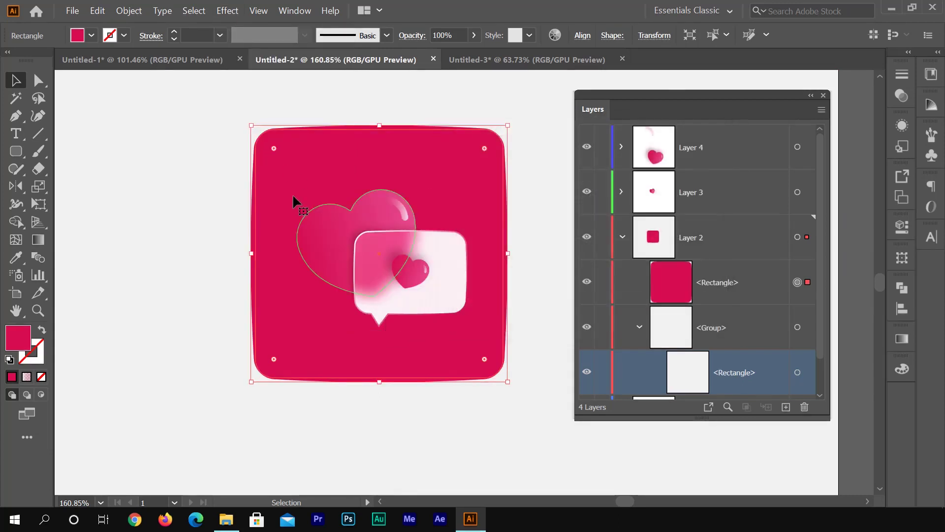
{"action": "left_click_drag", "start_coordinate": [274, 149], "coordinate": [291, 155]}
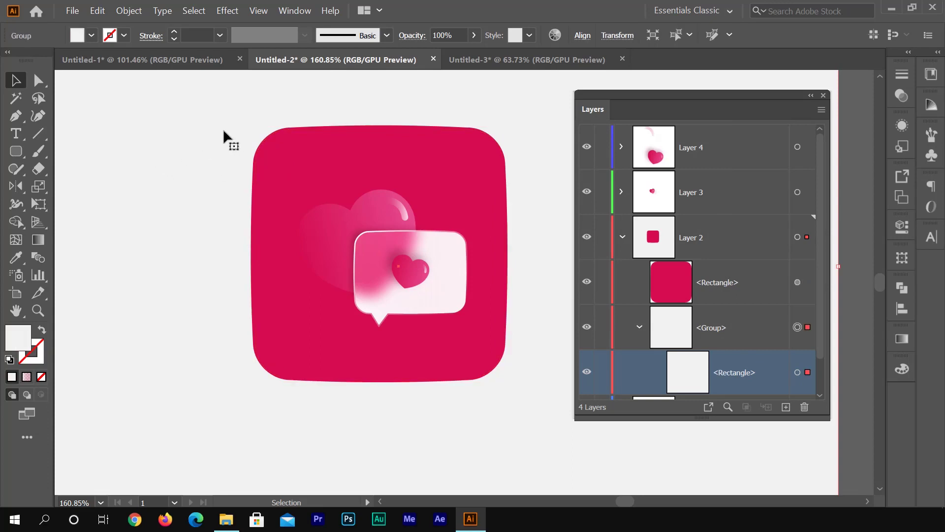
- Expand the appearance of the warped square into a plain path and fill it with white
{"action": "left_click", "coordinate": [129, 10]}
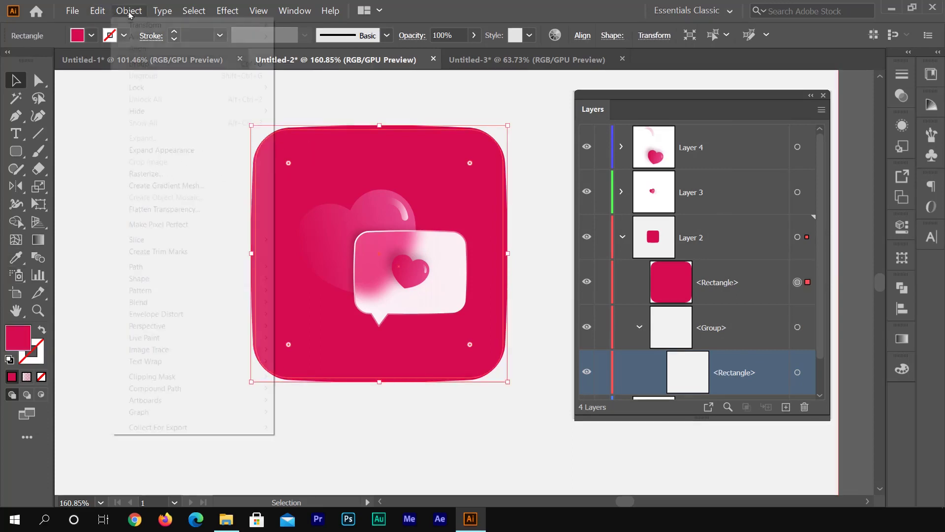
{"action": "left_click", "coordinate": [143, 150]}
{"action": "left_click", "coordinate": [91, 35]}
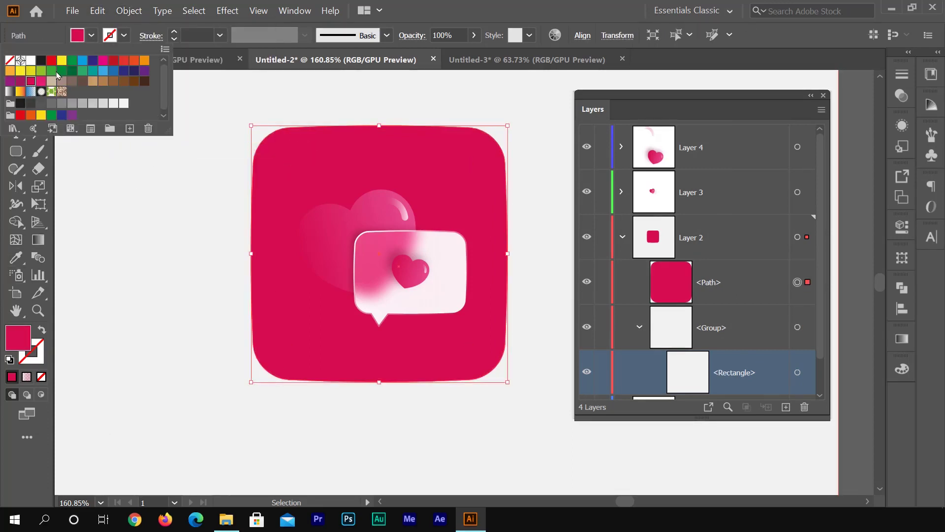
{"action": "left_click", "coordinate": [31, 61]}
{"action": "key", "text": "Escape"}
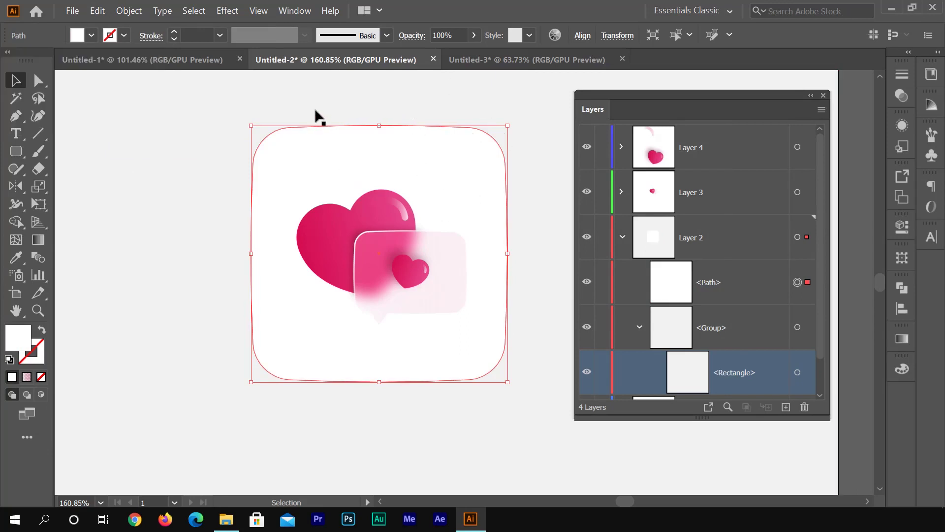
- Add a previewed drop shadow to the white rounded square and set its blur to 0.8 cm
{"action": "left_click", "coordinate": [227, 11]}
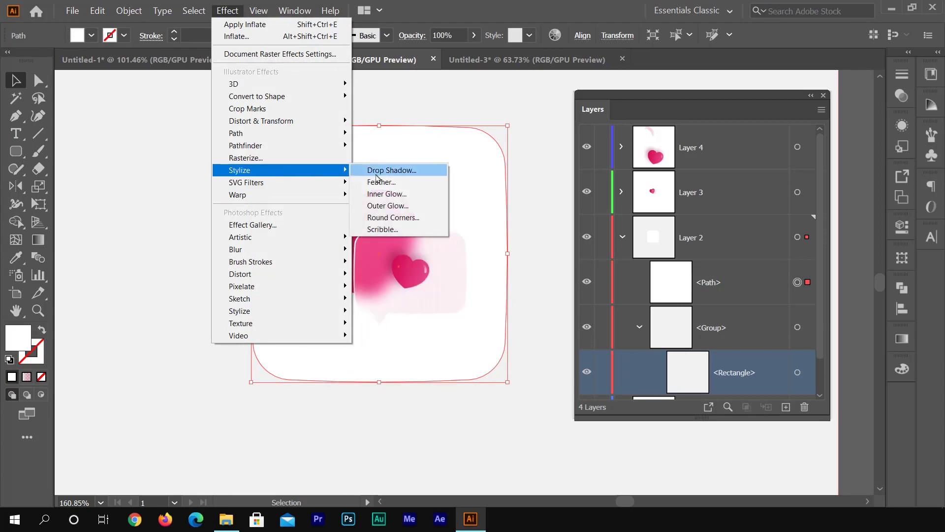
{"action": "left_click", "coordinate": [389, 170]}
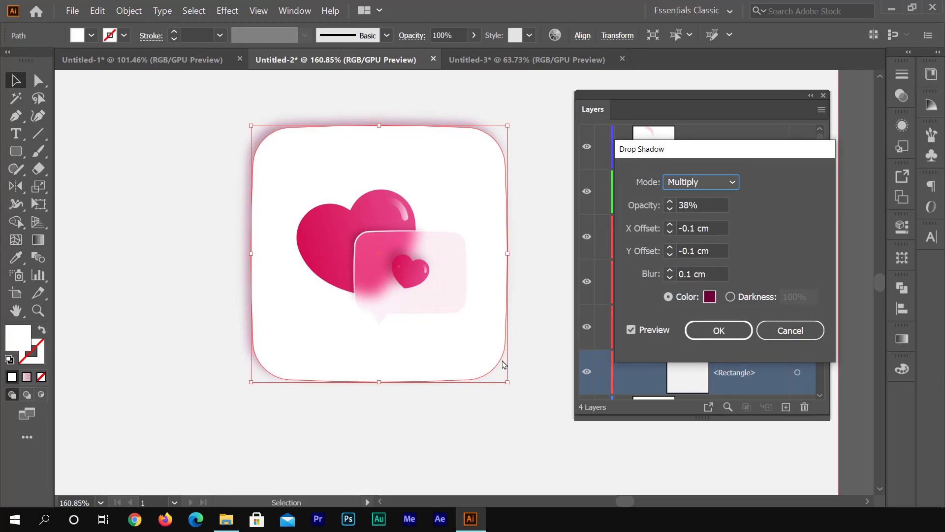
{"action": "left_click", "coordinate": [670, 270]}
{"action": "left_click", "coordinate": [670, 270]}
{"action": "left_click", "coordinate": [670, 271]}
{"action": "left_click", "coordinate": [670, 270]}
{"action": "left_click", "coordinate": [670, 270]}
{"action": "left_click", "coordinate": [670, 270]}
{"action": "left_click", "coordinate": [670, 270]}
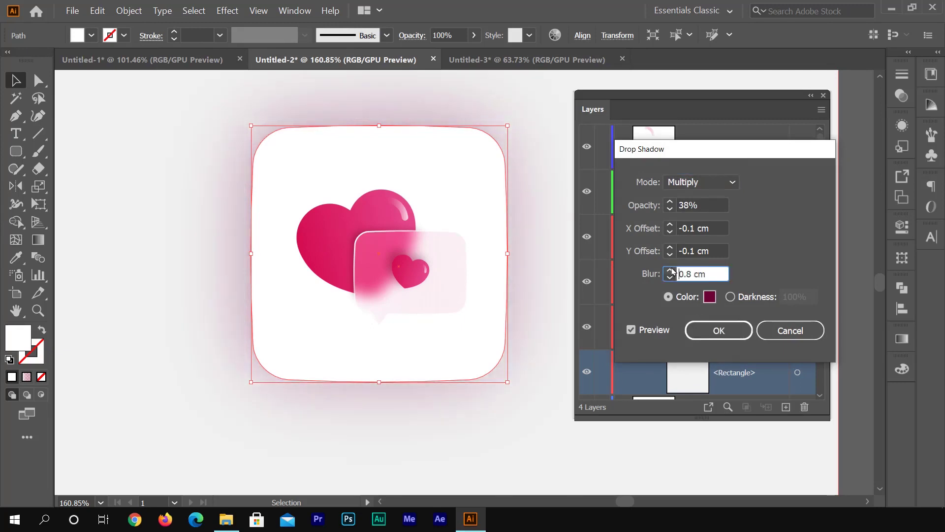
- Set the drop shadow's X offset to -0.9 cm
{"action": "left_click", "coordinate": [670, 225]}
{"action": "left_click", "coordinate": [670, 225]}
{"action": "left_click", "coordinate": [671, 231]}
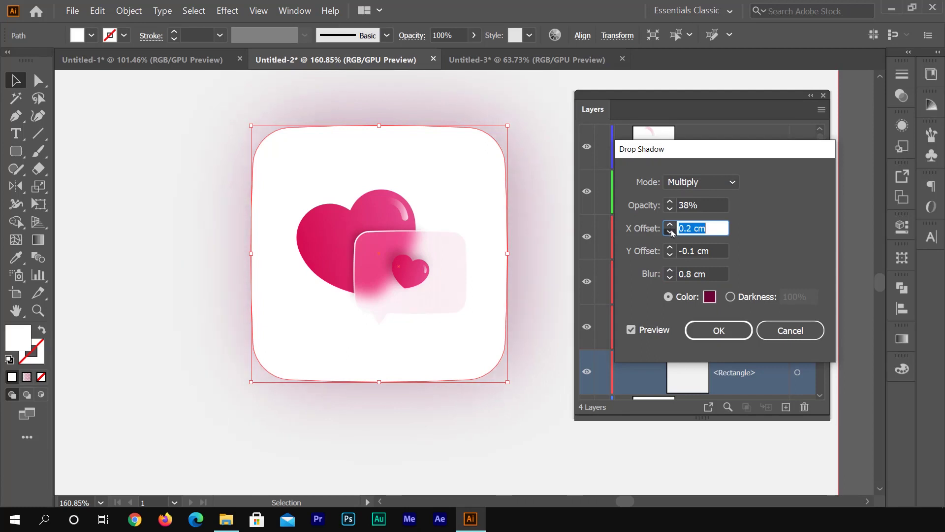
{"action": "left_click", "coordinate": [671, 232]}
{"action": "left_click", "coordinate": [671, 232]}
{"action": "left_click", "coordinate": [671, 232]}
{"action": "left_click", "coordinate": [671, 232]}
{"action": "left_click", "coordinate": [671, 231]}
{"action": "left_click", "coordinate": [671, 231]}
{"action": "left_click", "coordinate": [671, 231]}
{"action": "left_click", "coordinate": [671, 231]}
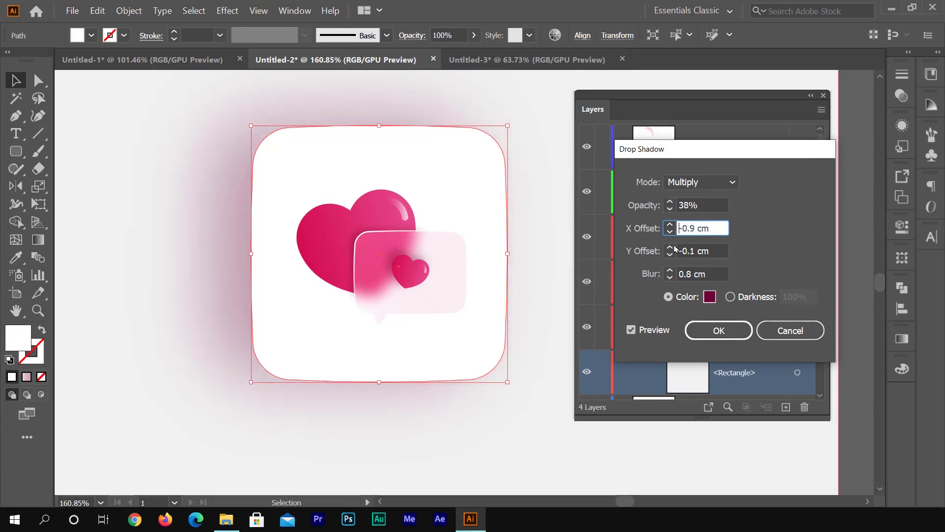
- Set the drop shadow's Y offset to -0.7 cm
{"action": "left_click", "coordinate": [670, 248]}
{"action": "left_click", "coordinate": [670, 248]}
{"action": "left_click", "coordinate": [670, 247]}
{"action": "left_click", "coordinate": [670, 255]}
{"action": "left_click", "coordinate": [669, 255]}
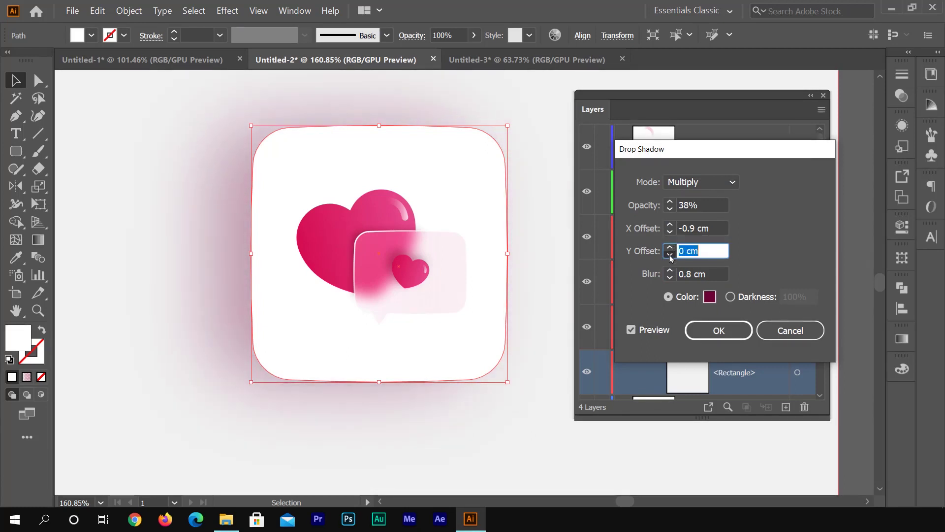
{"action": "left_click", "coordinate": [670, 255]}
{"action": "left_click", "coordinate": [669, 256]}
{"action": "left_click", "coordinate": [669, 255]}
{"action": "left_click", "coordinate": [670, 255]}
{"action": "left_click", "coordinate": [670, 255]}
{"action": "left_click", "coordinate": [670, 255]}
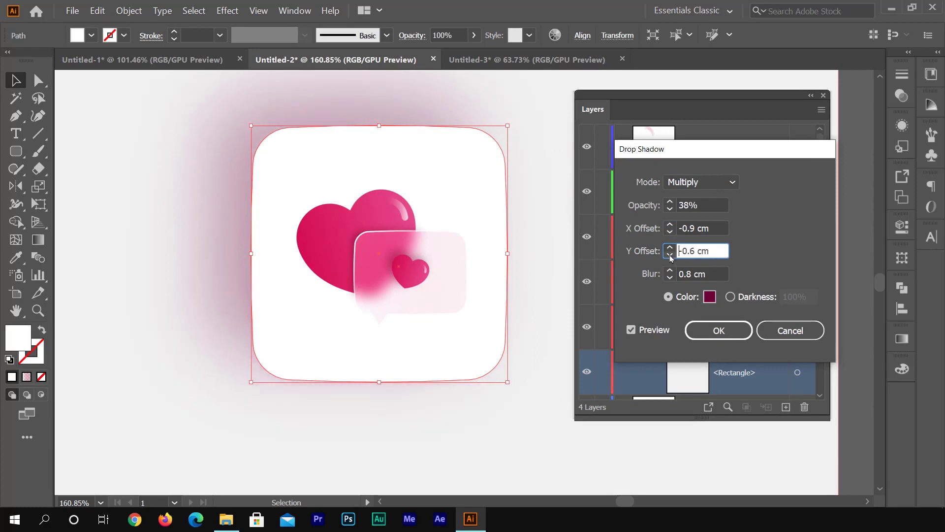
- Reduce the drop shadow's opacity to 22%, set its X offset to -1 cm, and apply the effect
{"action": "left_click", "coordinate": [671, 210]}
{"action": "left_click", "coordinate": [670, 210]}
{"action": "left_click", "coordinate": [670, 210]}
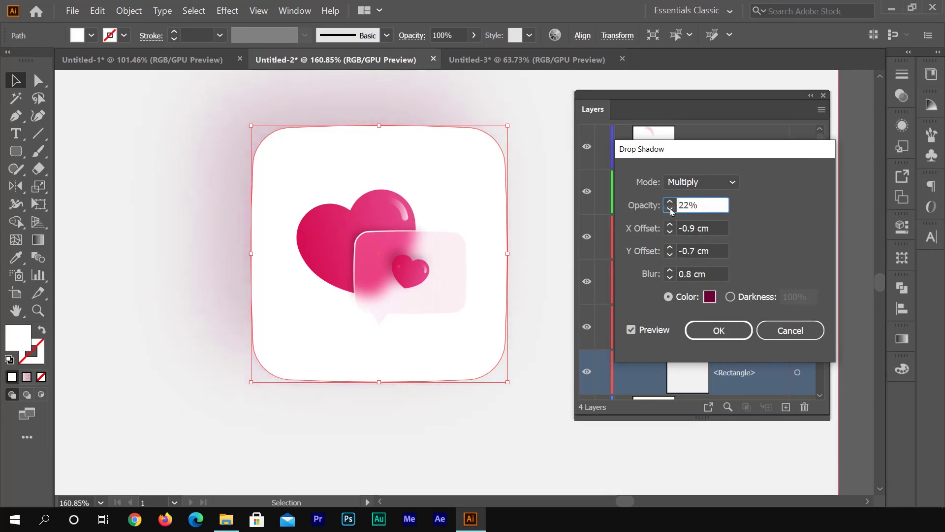
{"action": "left_click", "coordinate": [670, 225]}
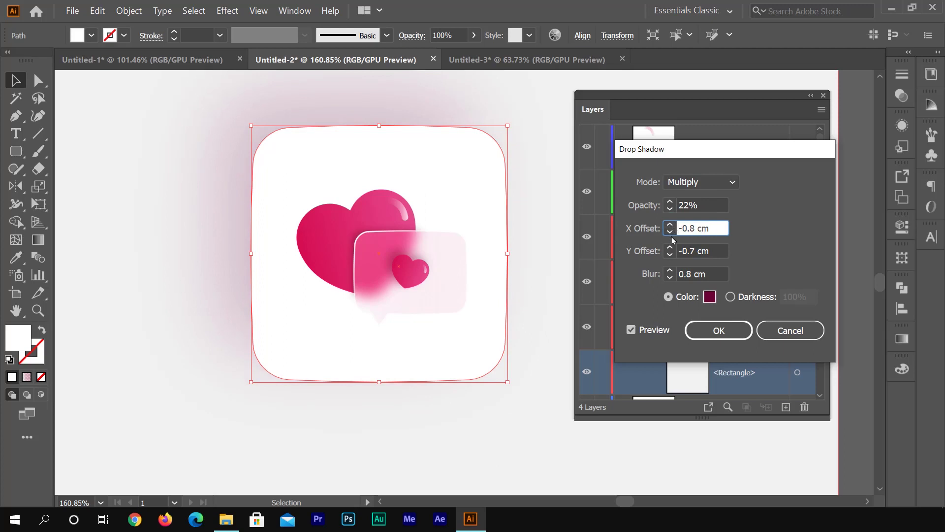
{"action": "left_click", "coordinate": [670, 231]}
{"action": "left_click", "coordinate": [670, 231]}
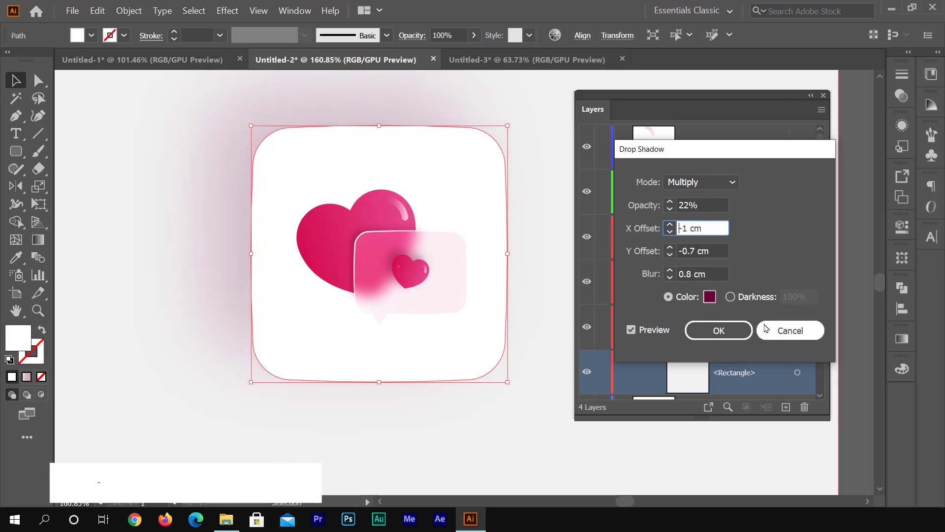
{"action": "key", "text": "Return"}
- Collapse the Layers panel, dock it as an icon with the other panels, and deselect all artwork to view the finished icon
{"action": "key", "text": "ctrl+minus"}
{"action": "left_click", "coordinate": [393, 287], "text": "alt"}
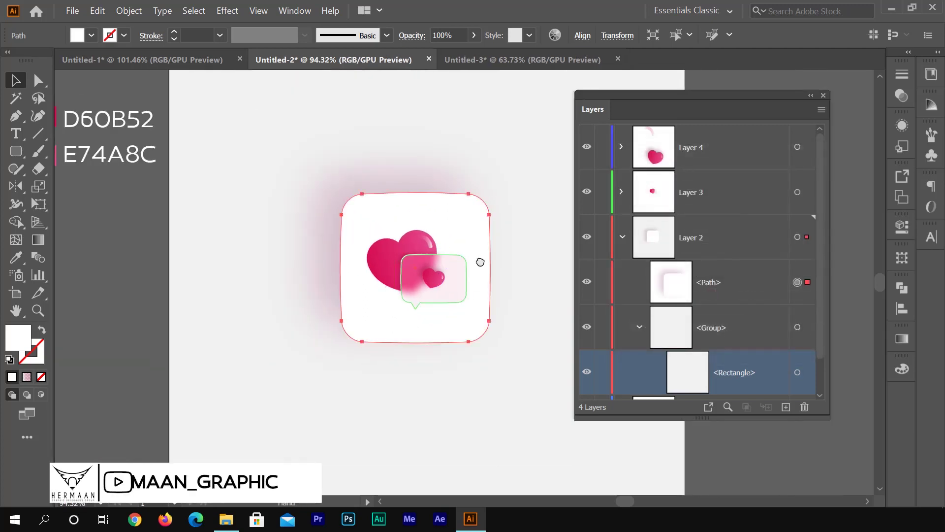
{"action": "left_click", "coordinate": [546, 327]}
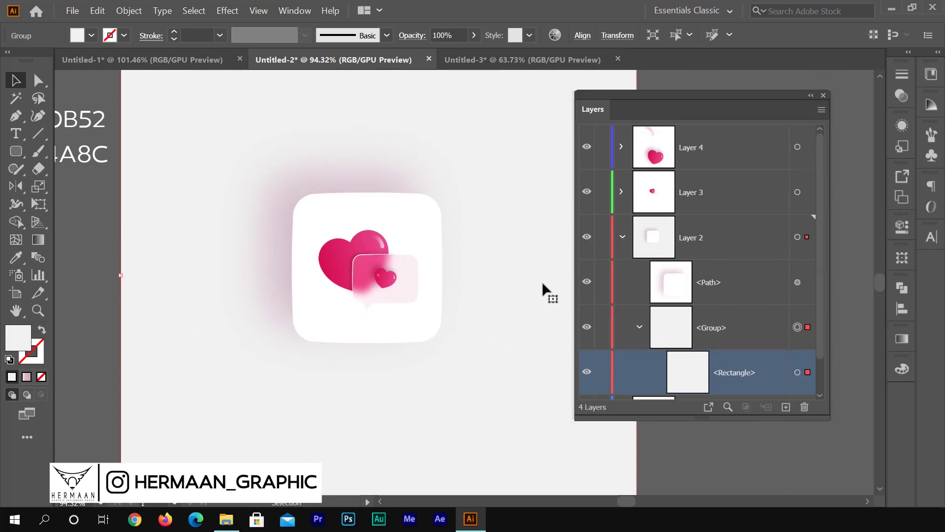
{"action": "left_click_drag", "start_coordinate": [438, 267], "coordinate": [510, 258]}
{"action": "left_click", "coordinate": [511, 259]}
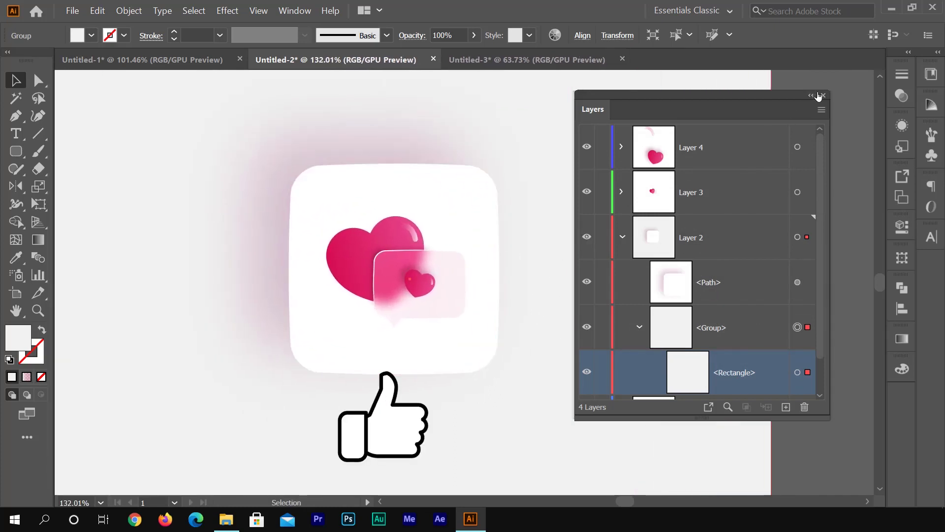
{"action": "left_click", "coordinate": [811, 95]}
{"action": "left_click_drag", "start_coordinate": [606, 108], "coordinate": [902, 397]}
{"action": "left_click_drag", "start_coordinate": [545, 239], "coordinate": [593, 238]}
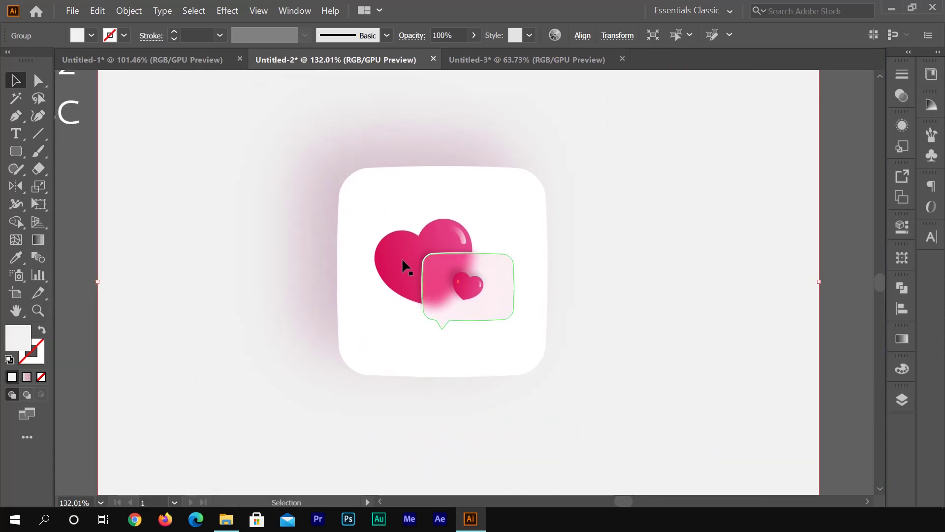
{"action": "left_click", "coordinate": [77, 221]}
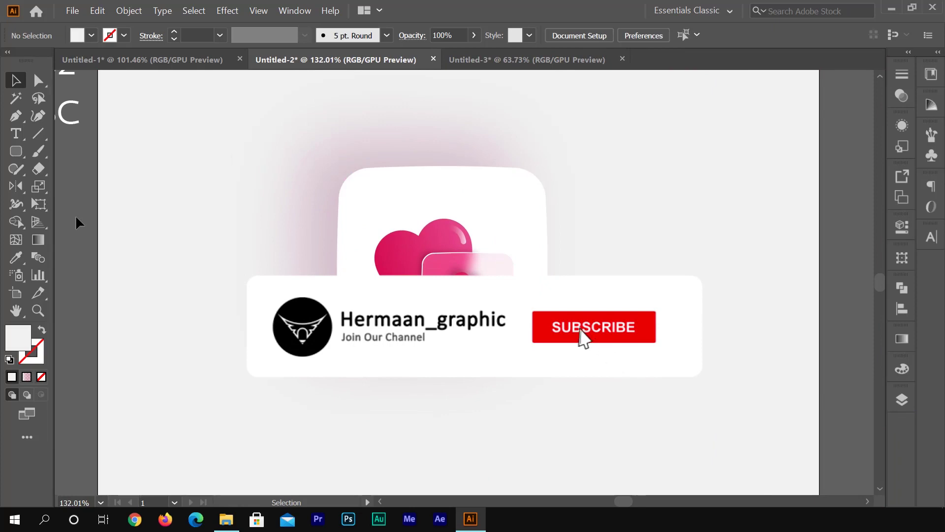